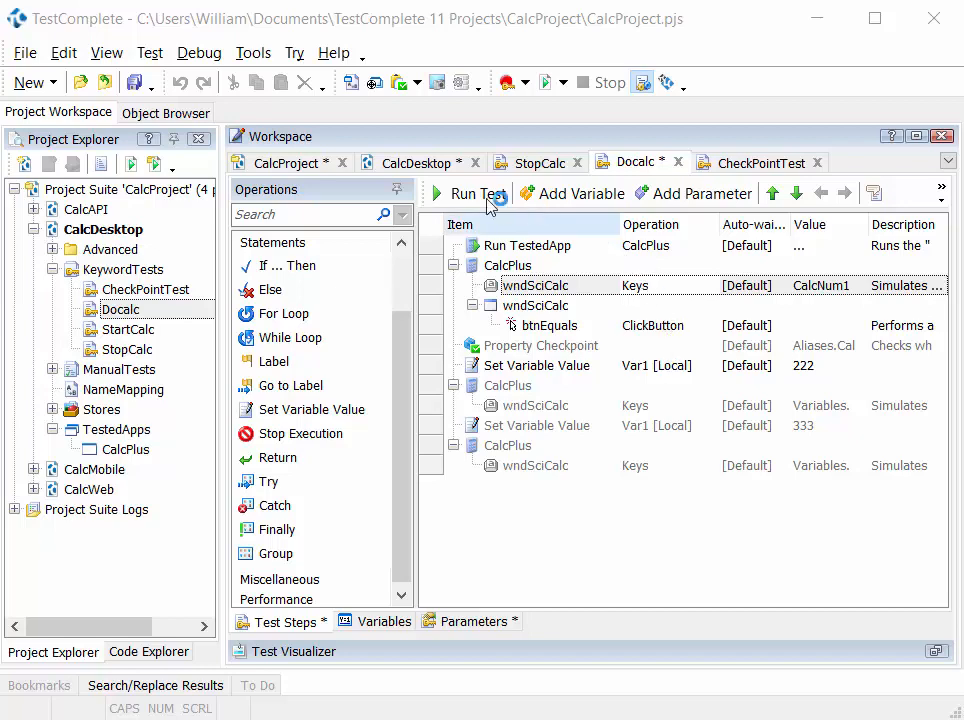
# - Review the CalcDesktop test items, the CalcProject project list, and the disabled Property Checkpoint in the Docalc keyword test
pyautogui.click(417, 164)
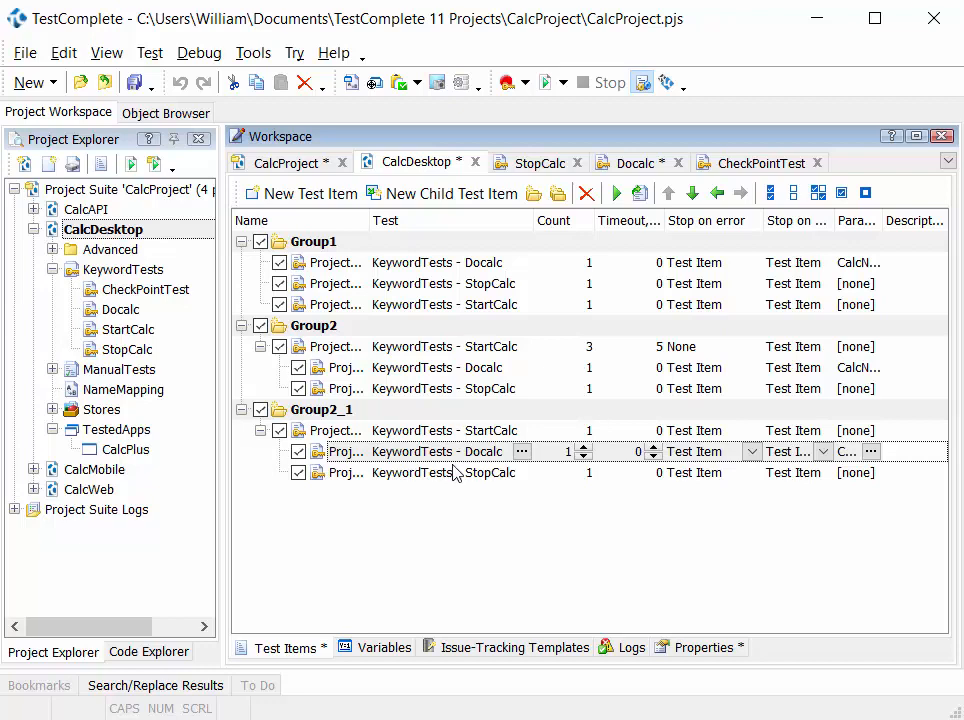
pyautogui.click(290, 164)
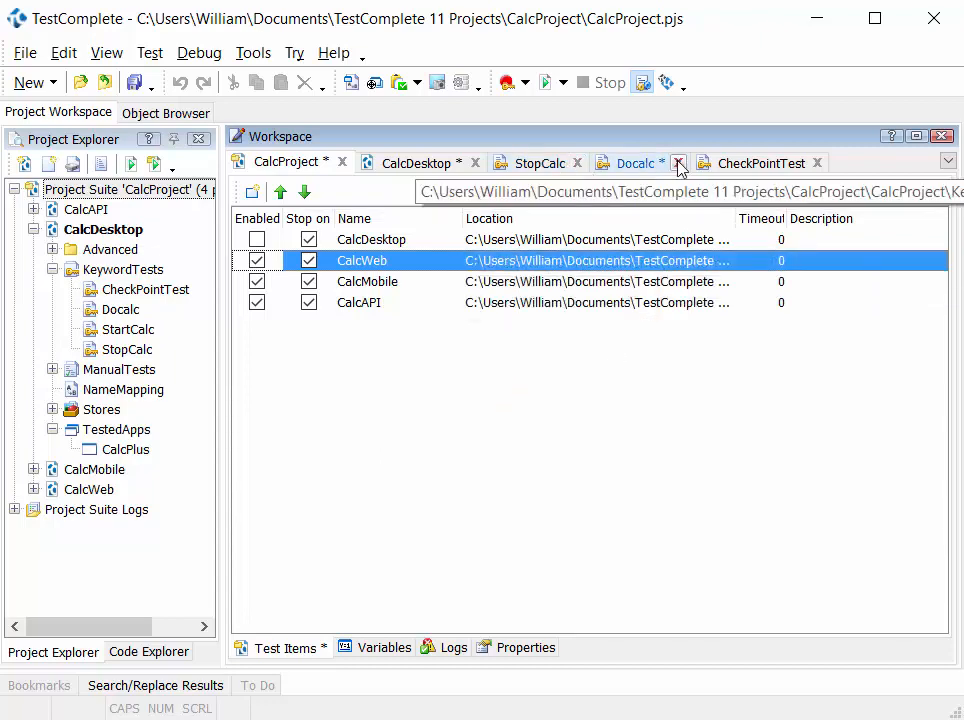
pyautogui.click(640, 166)
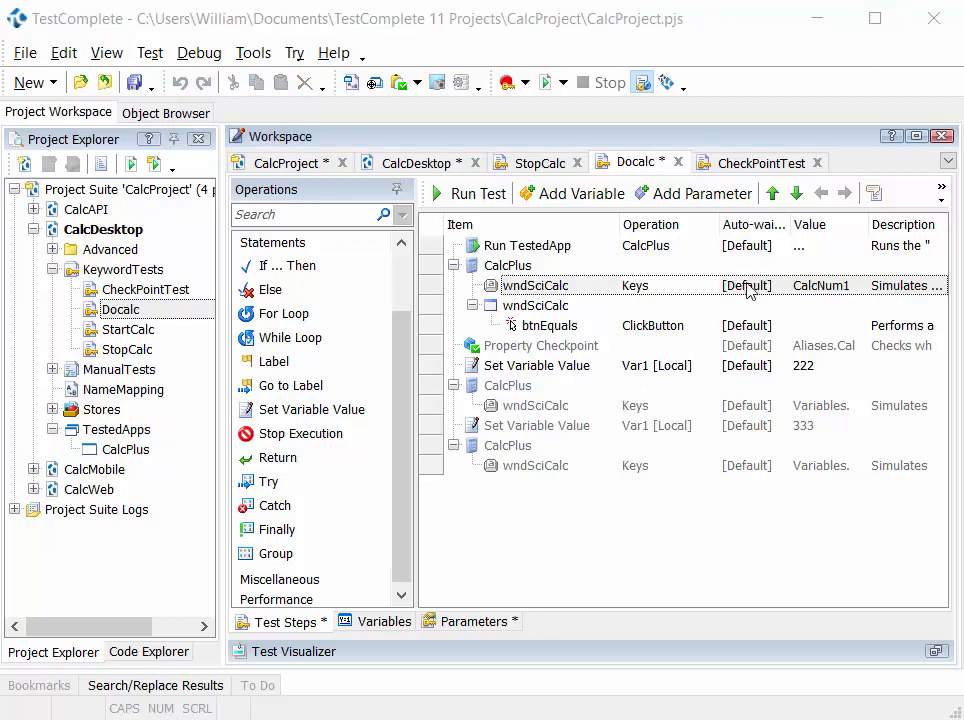
pyautogui.click(620, 349)
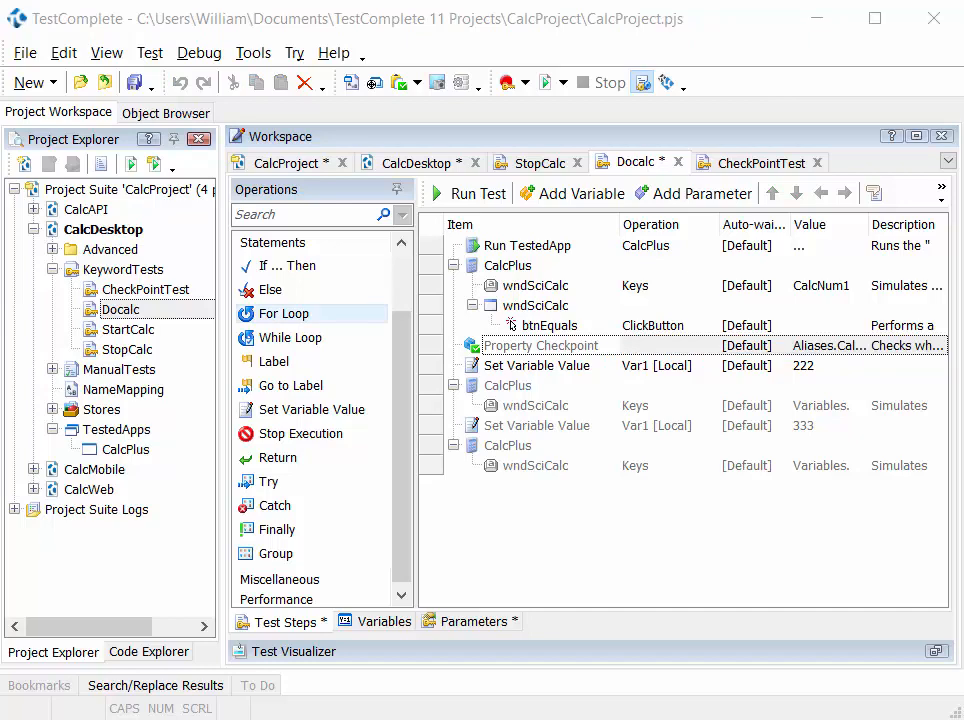
# - Open the Keyword Test Log [Test2] under CalcDesktop Logs and select its property checkpoint message
pyautogui.click(14, 509)
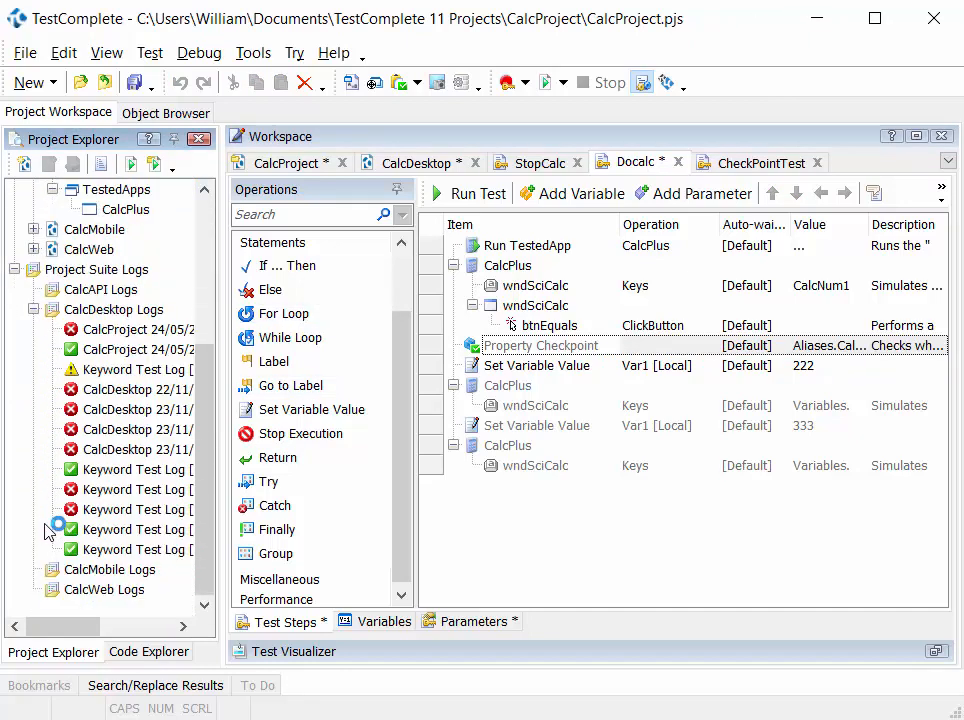
pyautogui.click(110, 531)
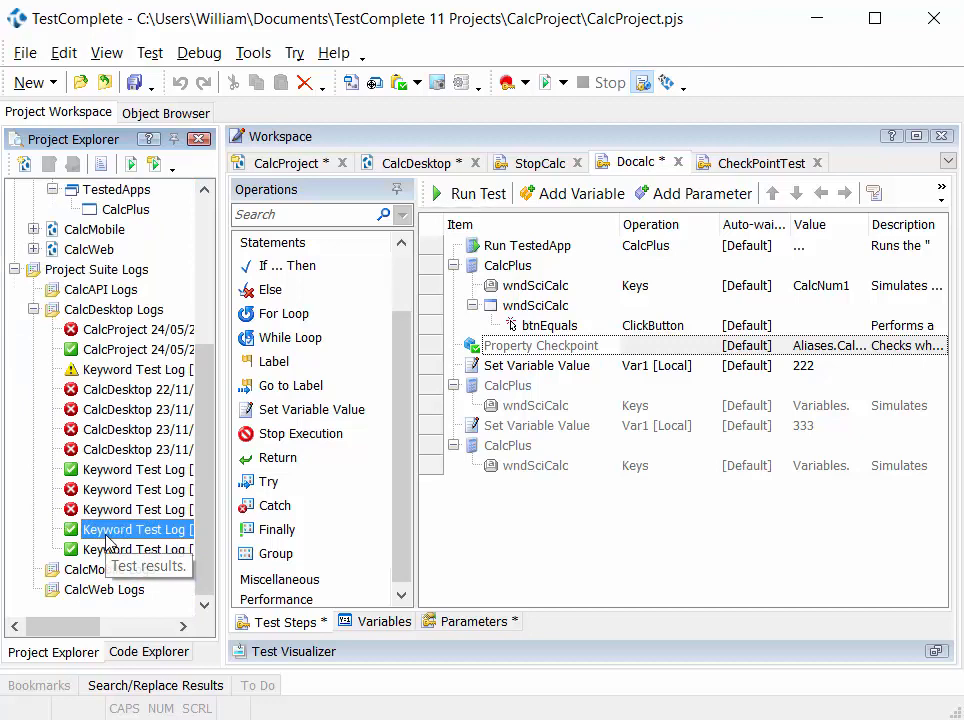
pyautogui.doubleClick(110, 536)
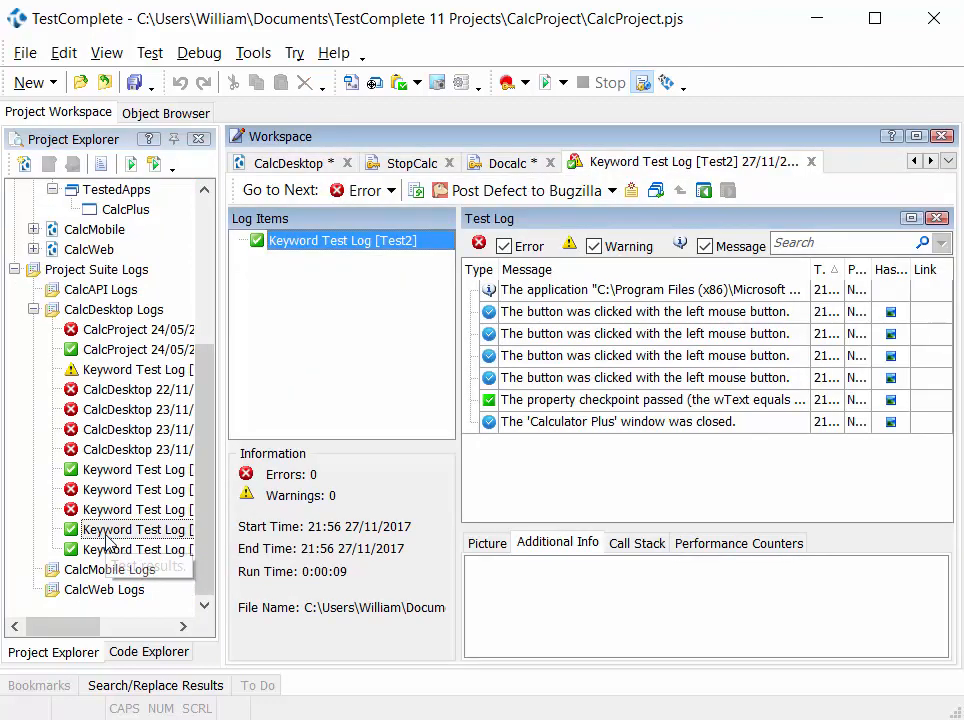
pyautogui.click(648, 402)
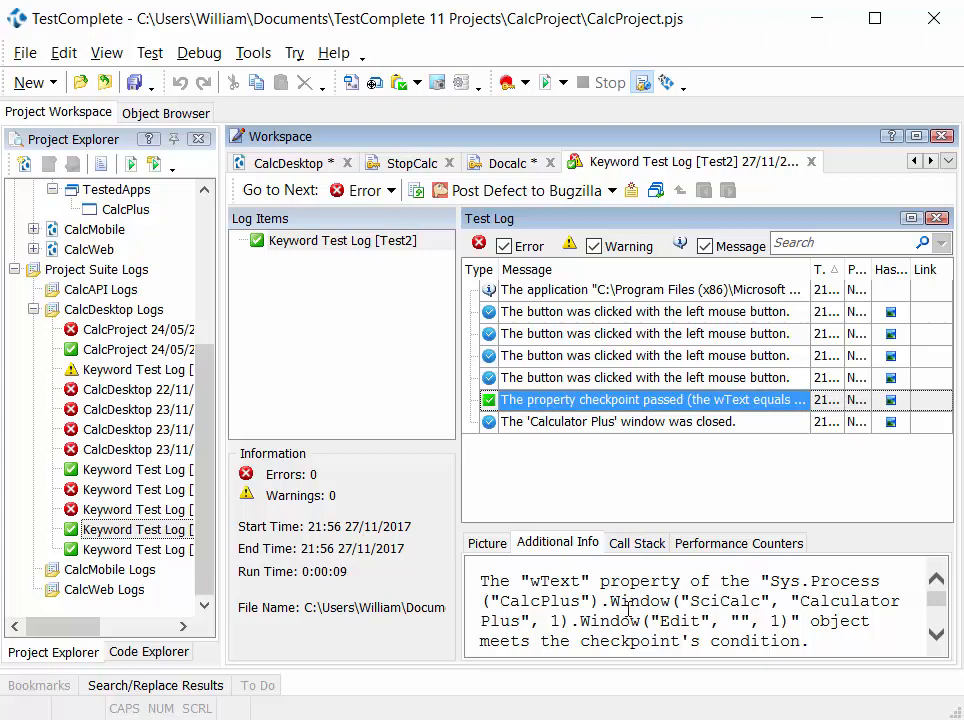
# - Examine the checkpoint's actual value, expected value, condition and case sensitivity in the additional info, and close the log
pyautogui.scroll(-2, 632, 605)
pyautogui.scroll(-4, 628, 610)
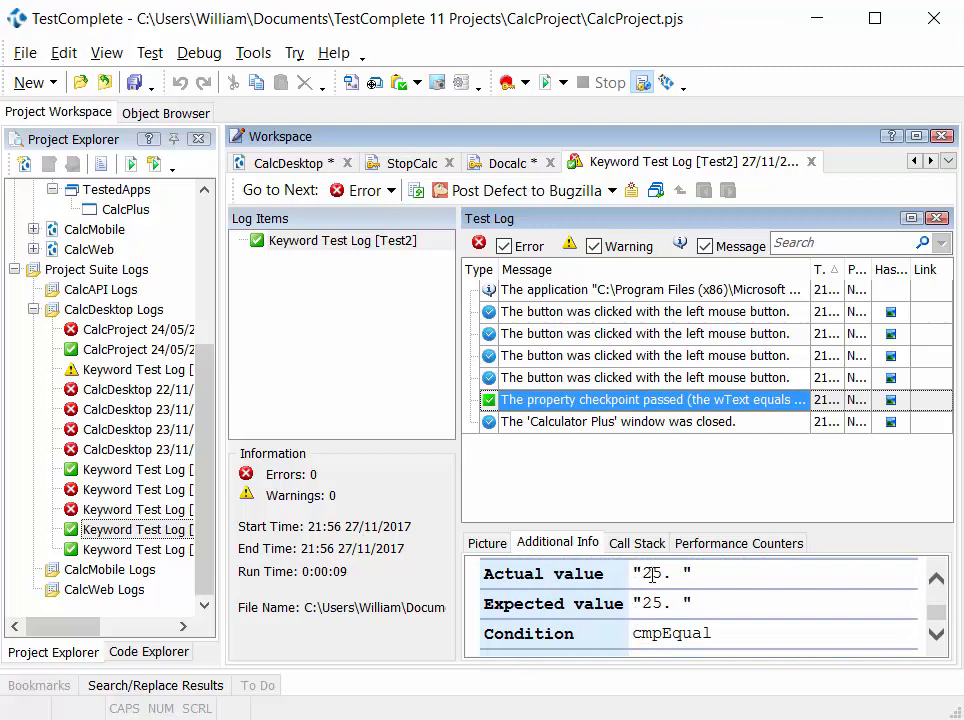
pyautogui.moveTo(638, 572); pyautogui.dragTo(680, 573)
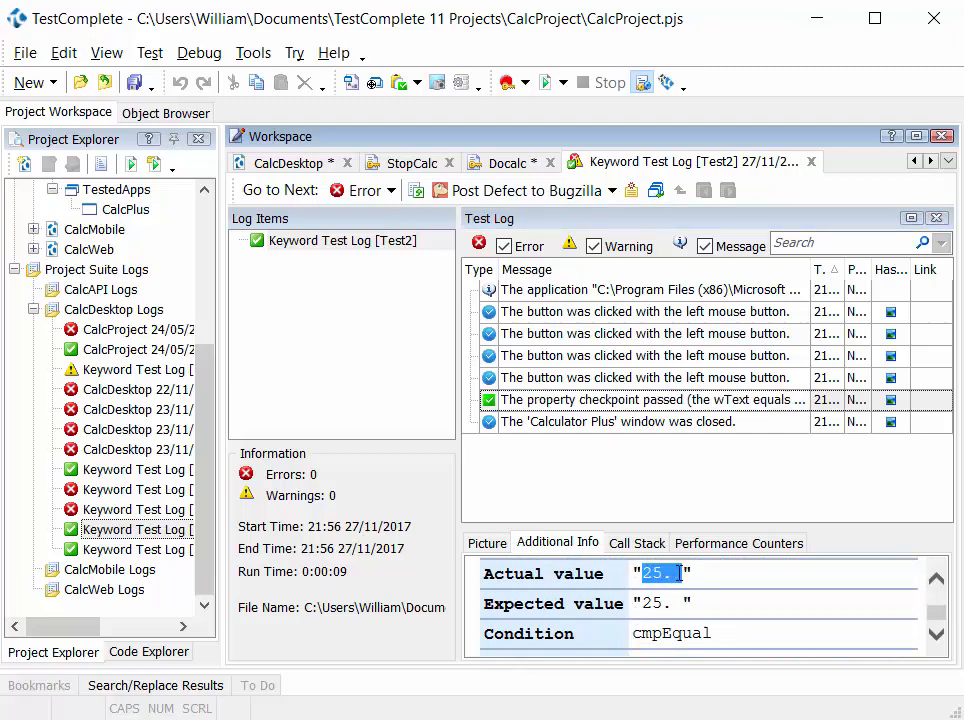
pyautogui.click(641, 603)
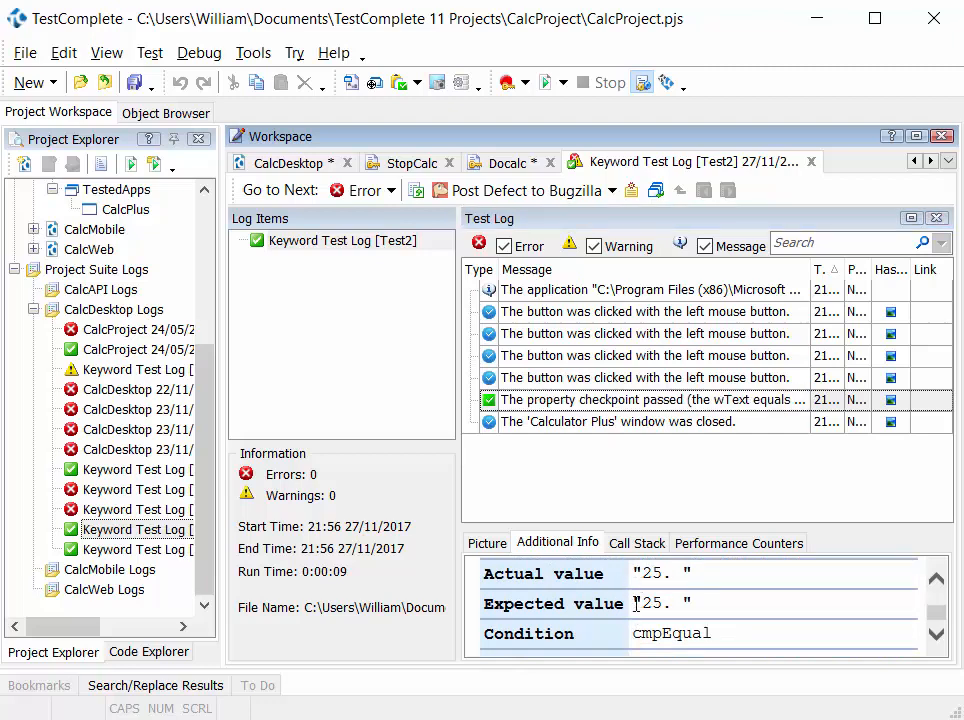
pyautogui.moveTo(641, 603); pyautogui.dragTo(680, 603)
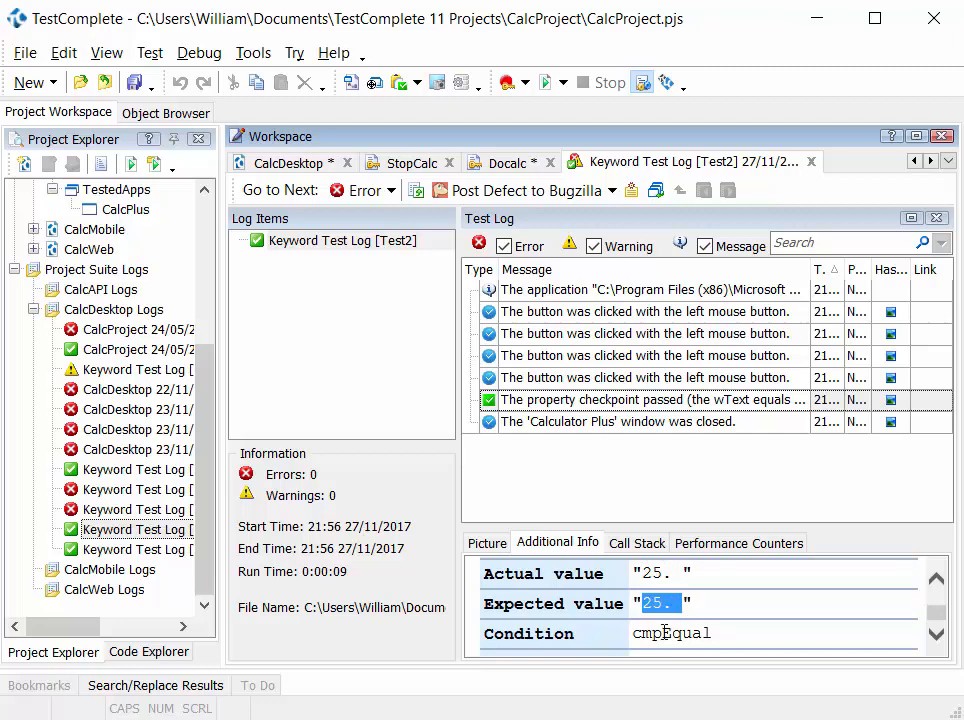
pyautogui.click(648, 635)
pyautogui.doubleClick(648, 635)
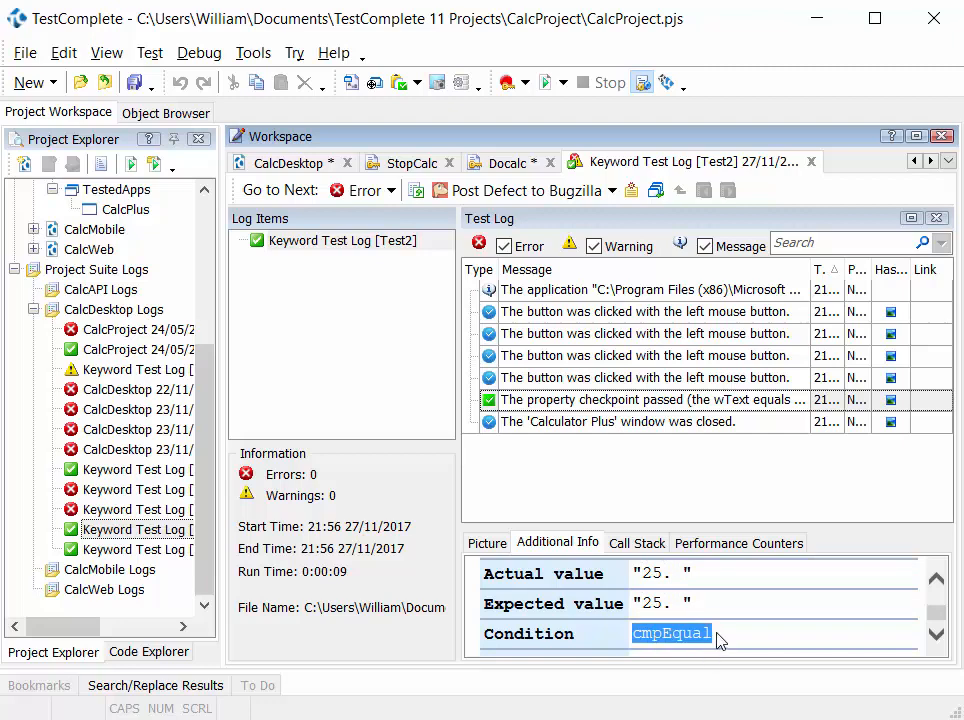
pyautogui.scroll(-1, 722, 636)
pyautogui.doubleClick(722, 636)
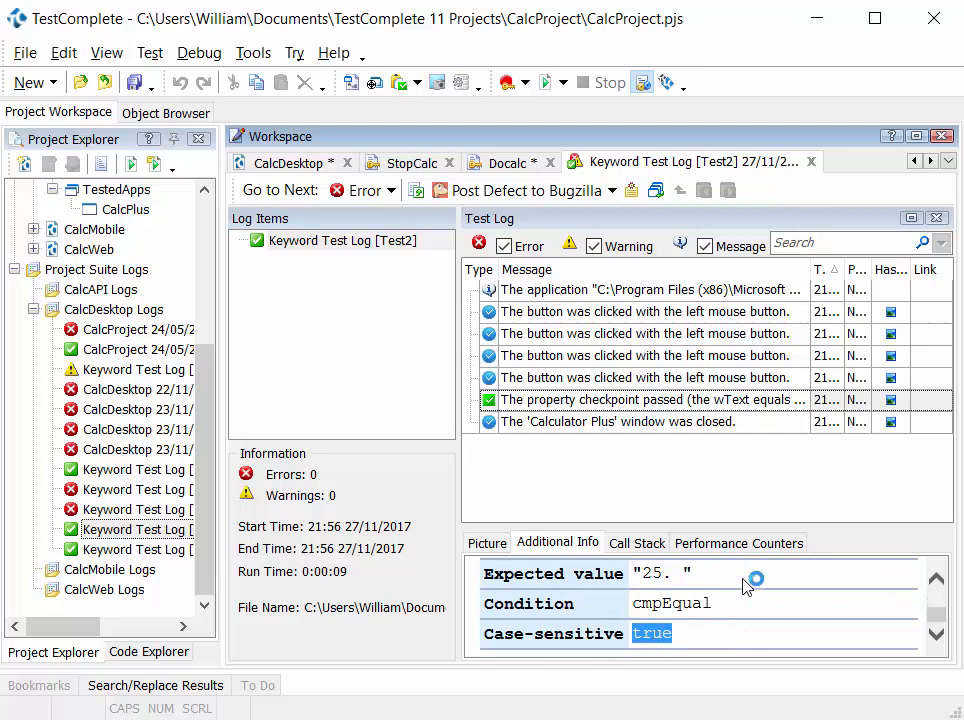
pyautogui.scroll(-1, 737, 636)
pyautogui.scroll(3, 737, 636)
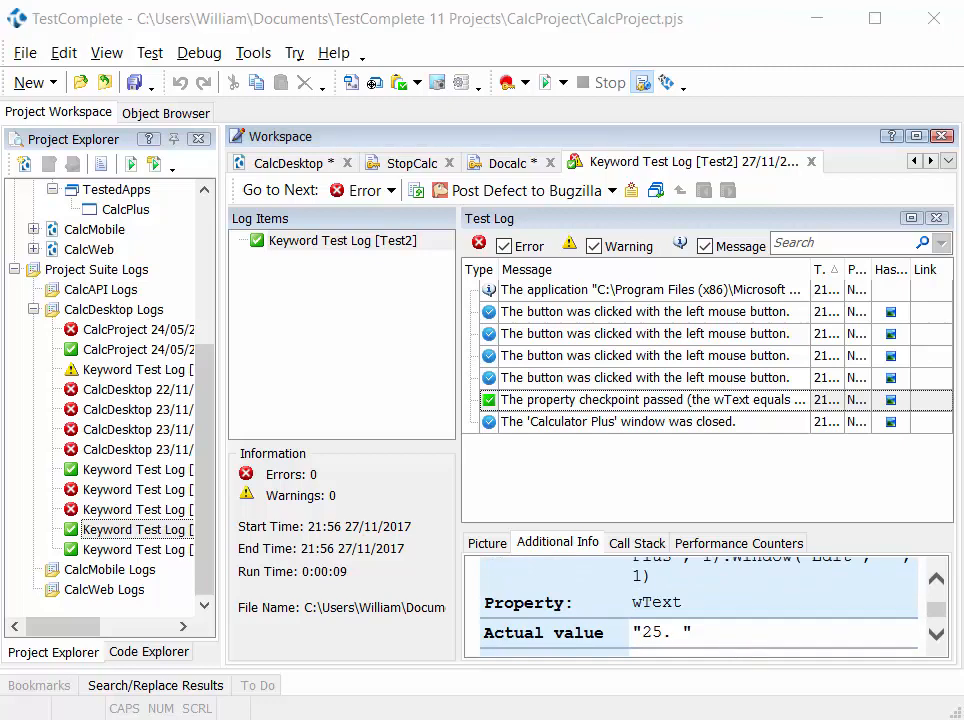
pyautogui.click(812, 162)
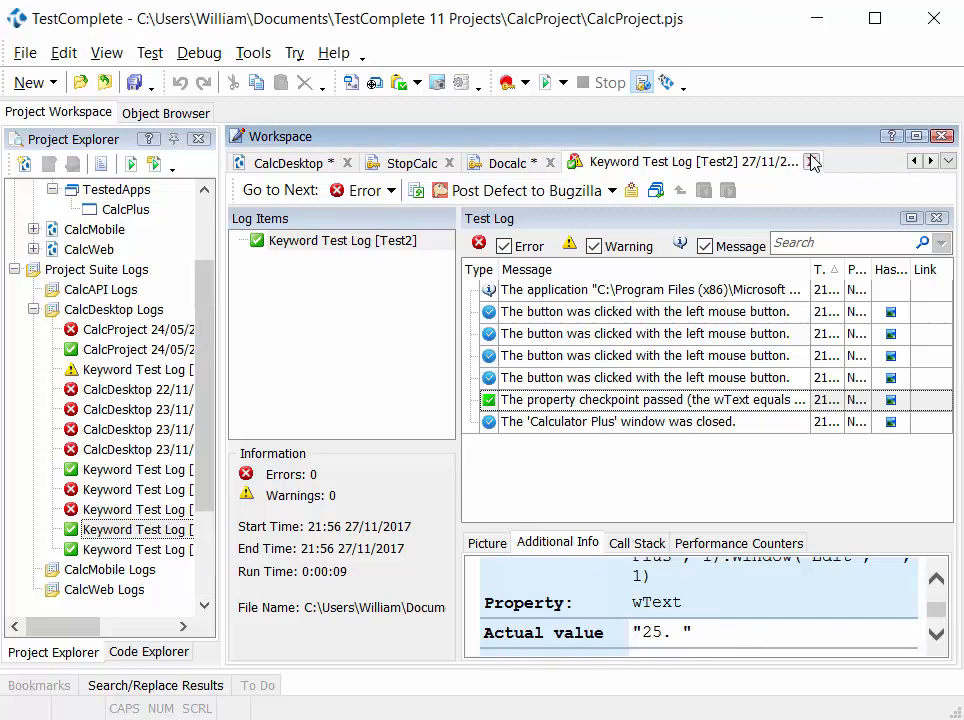
pyautogui.click(812, 162)
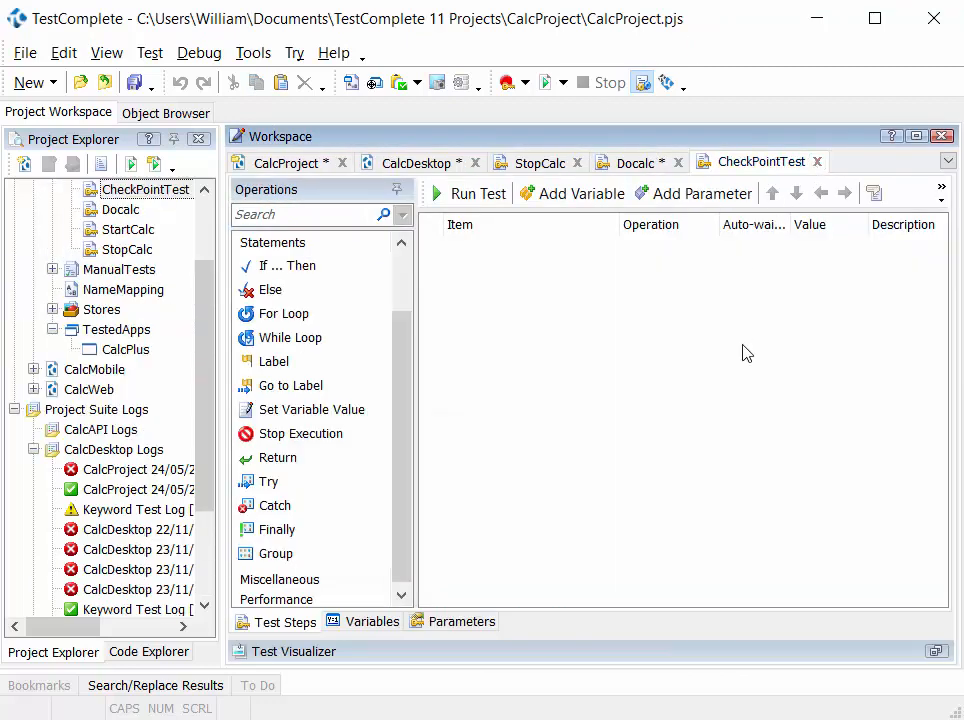
# - Insert a Property Checkpoint operation into the empty CheckPointTest keyword test
pyautogui.moveTo(407, 557); pyautogui.dragTo(409, 363)
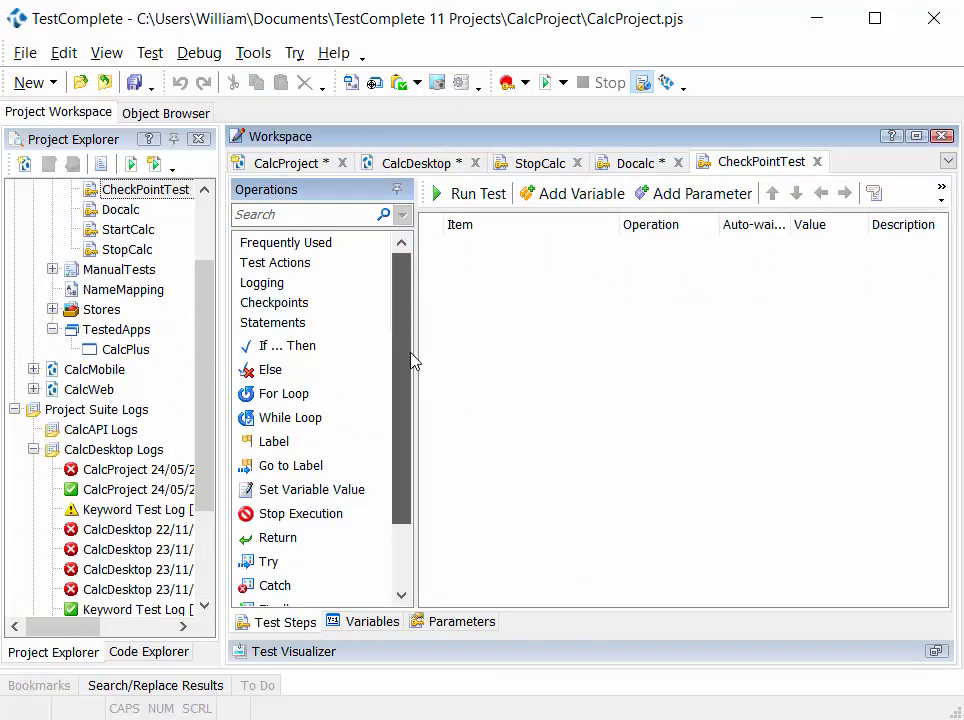
pyautogui.click(298, 305)
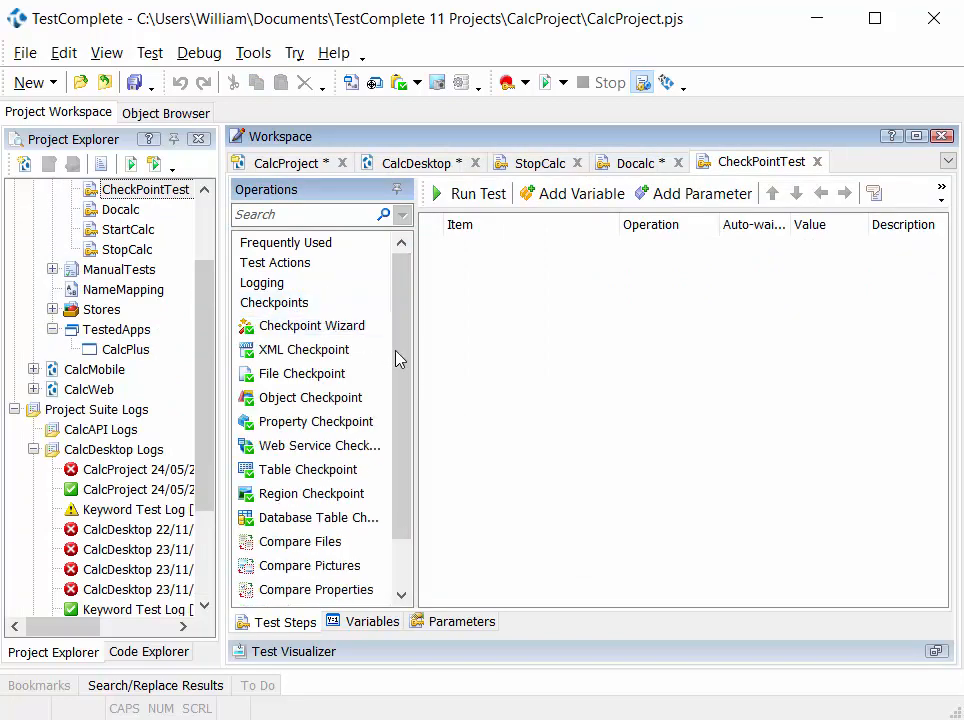
pyautogui.moveTo(405, 390); pyautogui.dragTo(404, 417)
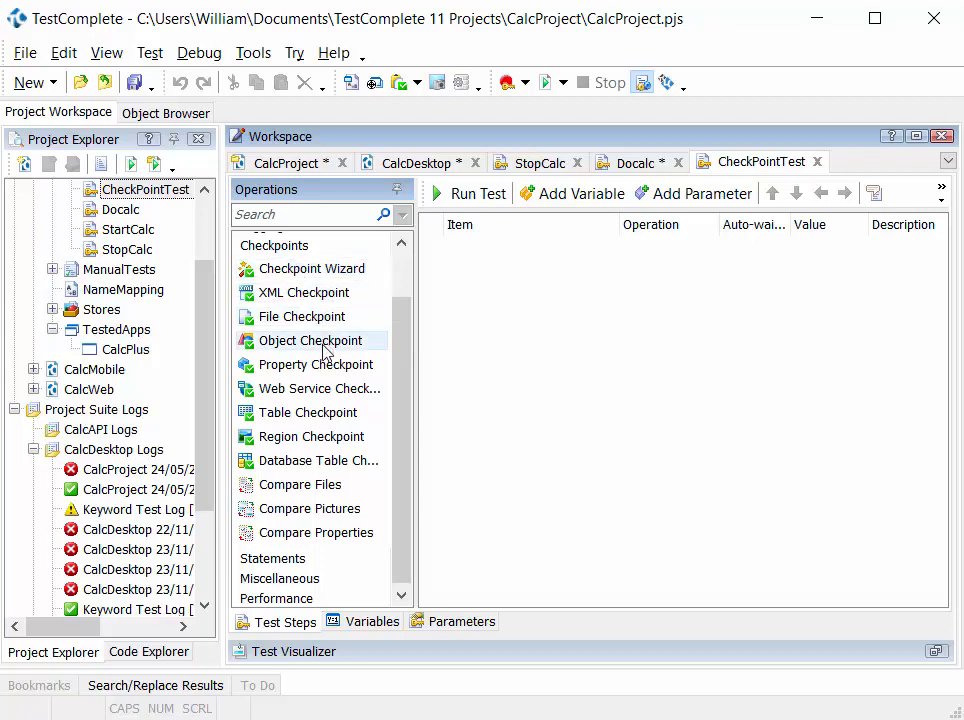
pyautogui.click(295, 366)
pyautogui.moveTo(486, 342); pyautogui.dragTo(492, 342)
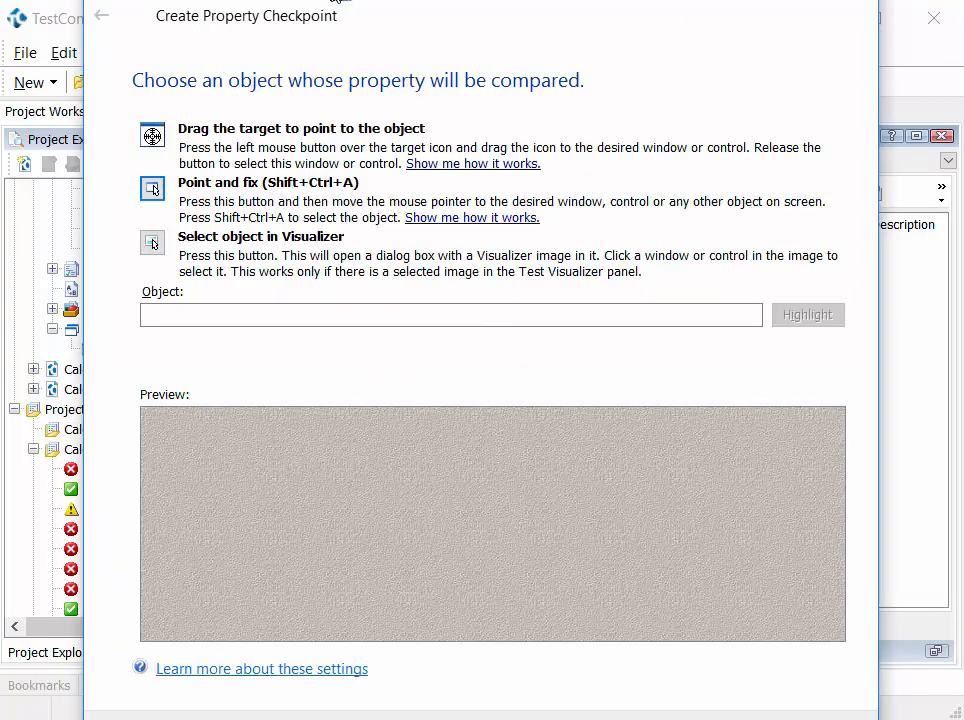
# - Choose the Calculator Plus display edit field as the checkpoint object and wText as the property to compare
pyautogui.moveTo(337, 1); pyautogui.dragTo(340, 13)
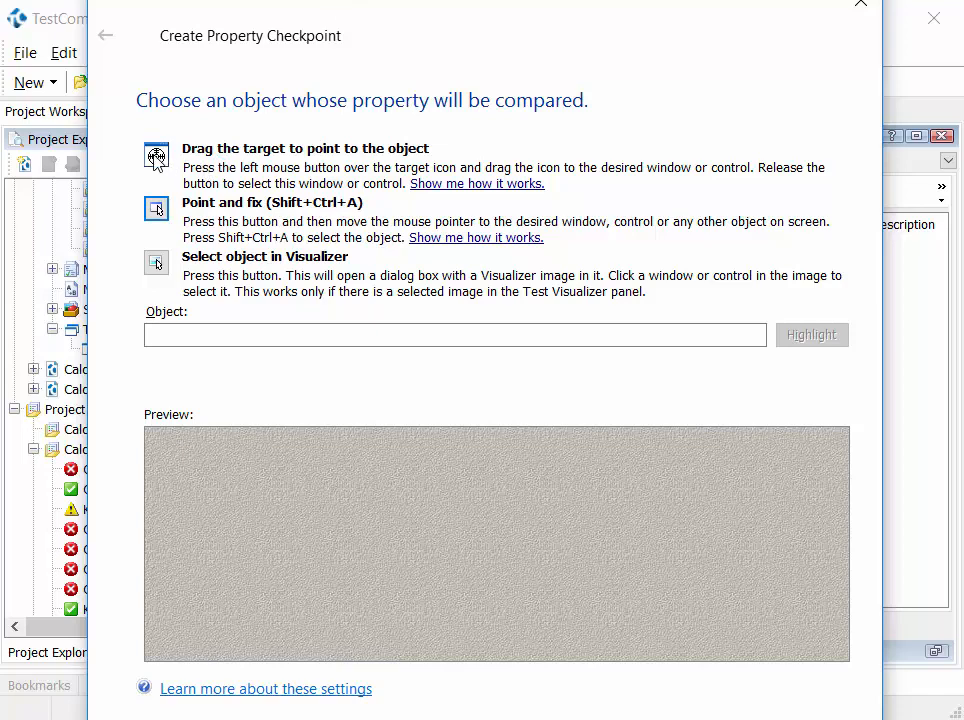
pyautogui.moveTo(156, 156); pyautogui.dragTo(234, 181)
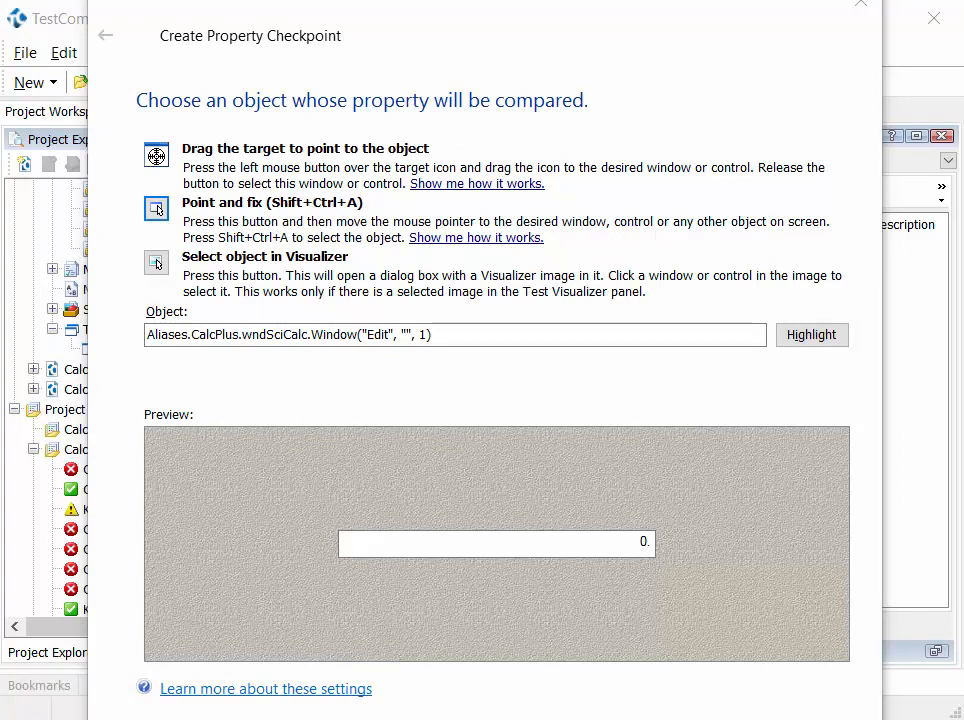
pyautogui.click(738, 719)
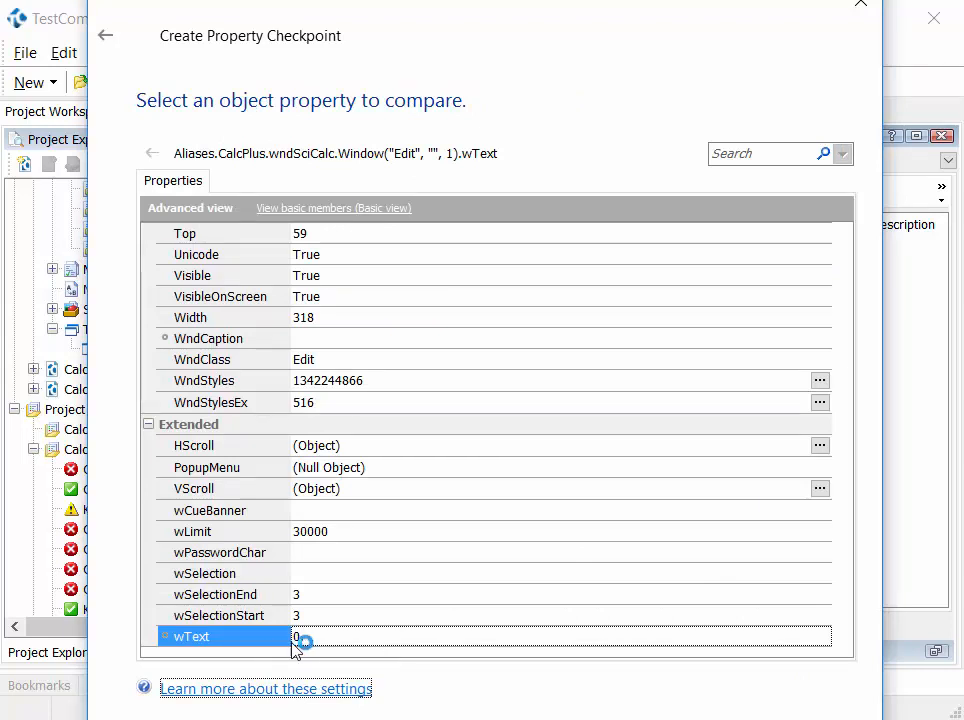
pyautogui.click(226, 645)
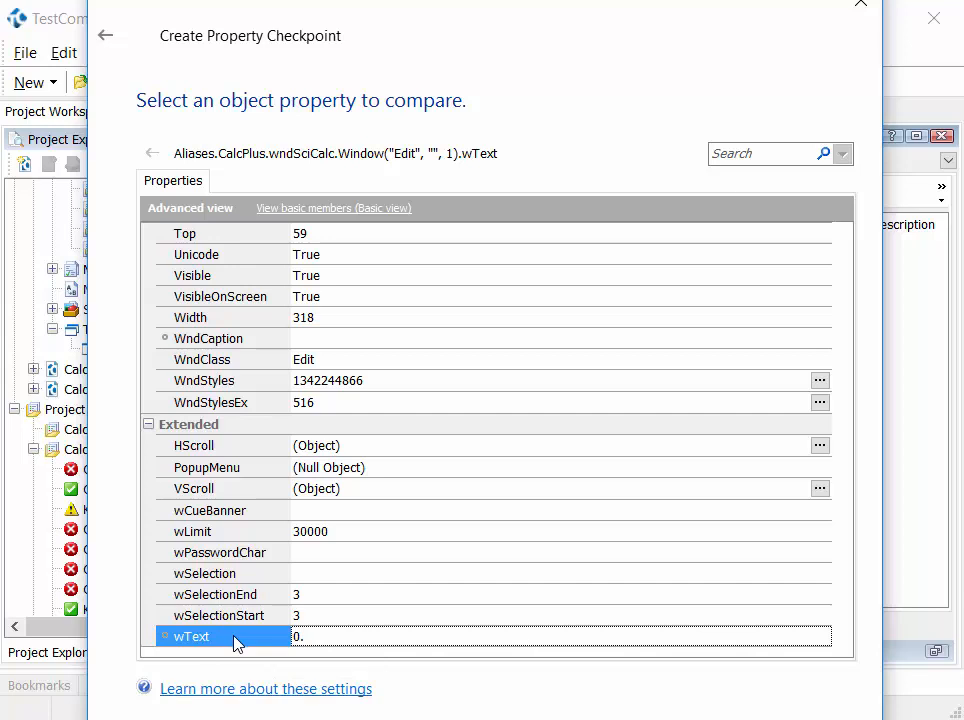
pyautogui.click(298, 642)
pyautogui.click(720, 719)
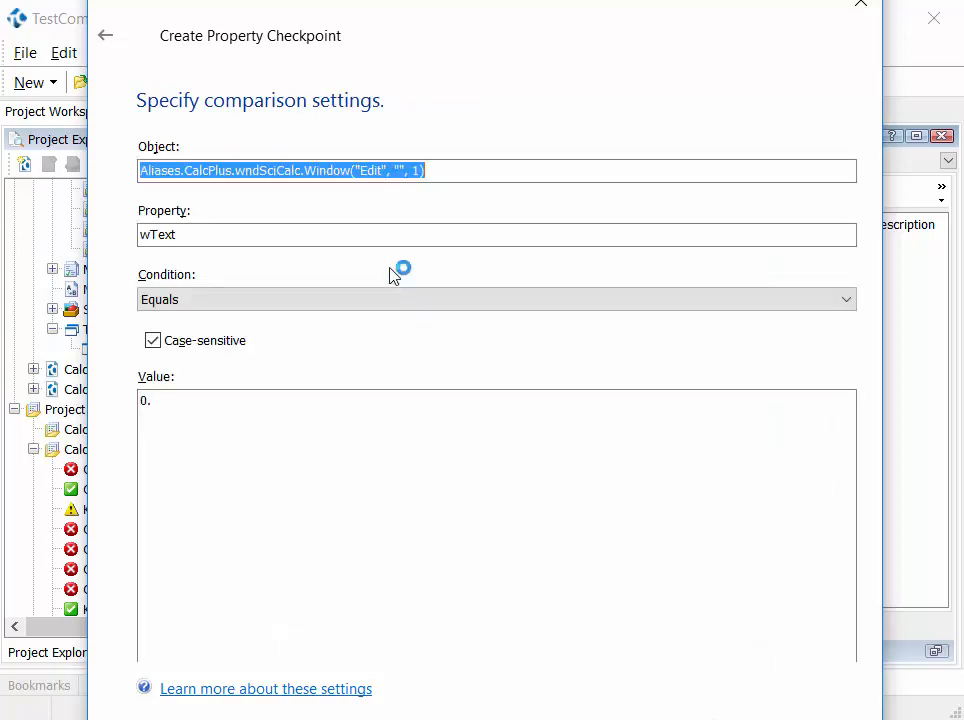
# - Set the checkpoint's comparison value to "10." and keep the Equals condition
pyautogui.click(273, 409)
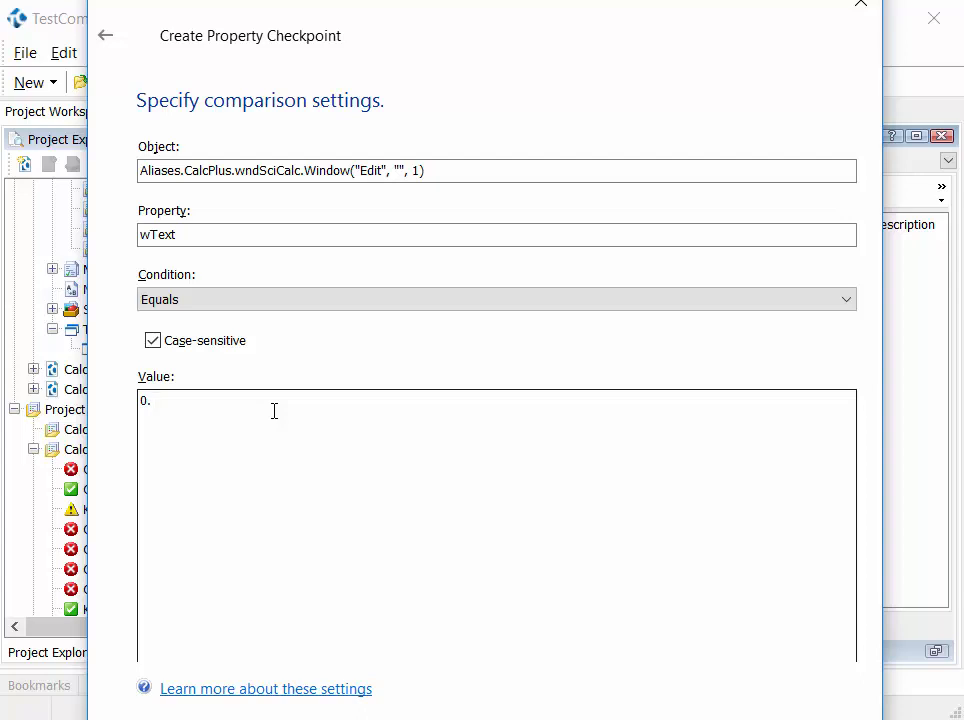
pyautogui.doubleClick(140, 400)
pyautogui.write('10.')
pyautogui.click(330, 298)
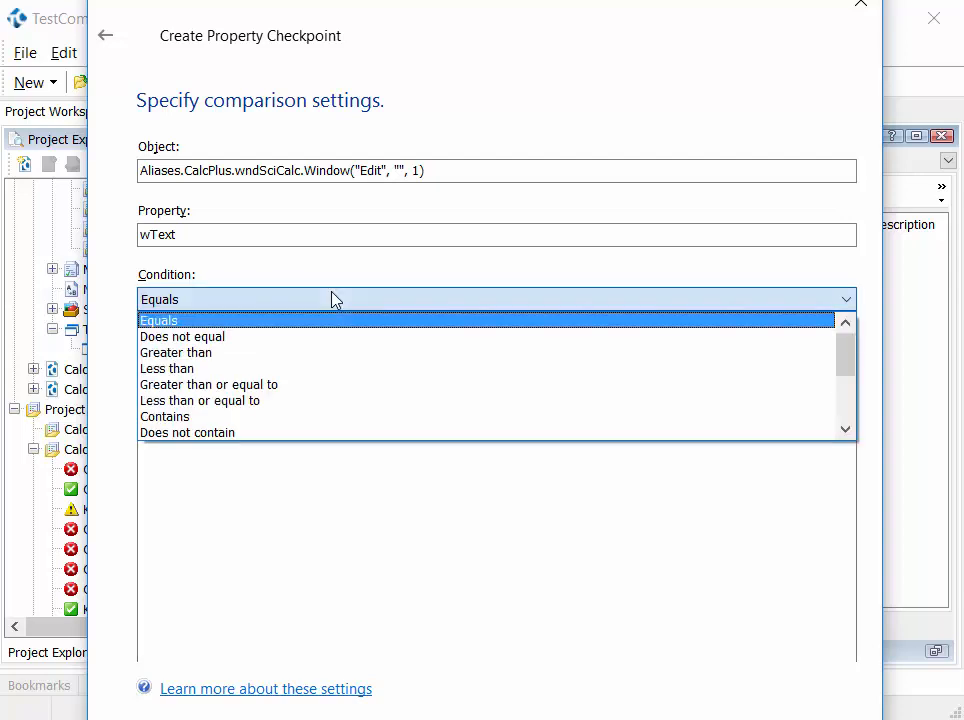
pyautogui.click(384, 302)
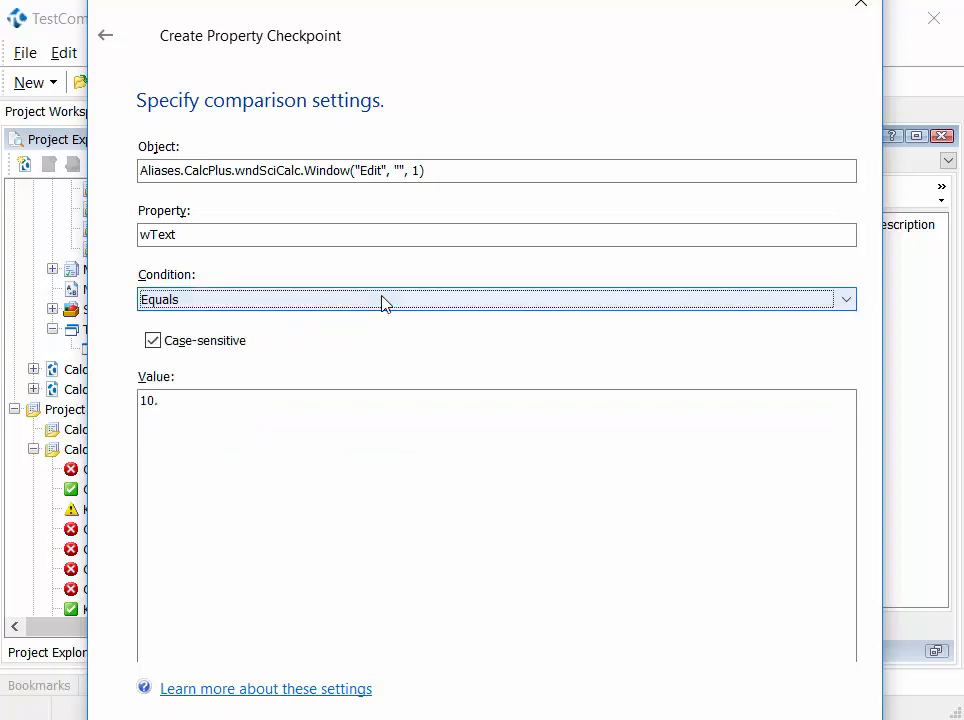
# - Check the Object and Property settings and finish creating the property checkpoint
pyautogui.click(293, 170)
pyautogui.click(425, 170)
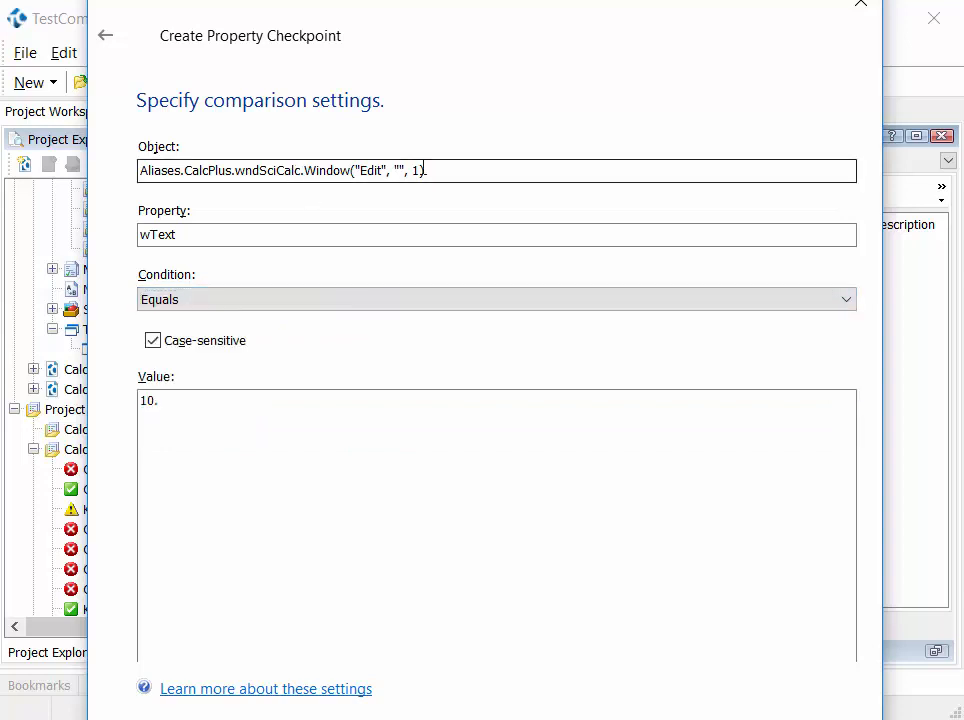
pyautogui.moveTo(426, 170); pyautogui.dragTo(125, 166)
pyautogui.moveTo(228, 232); pyautogui.dragTo(98, 232)
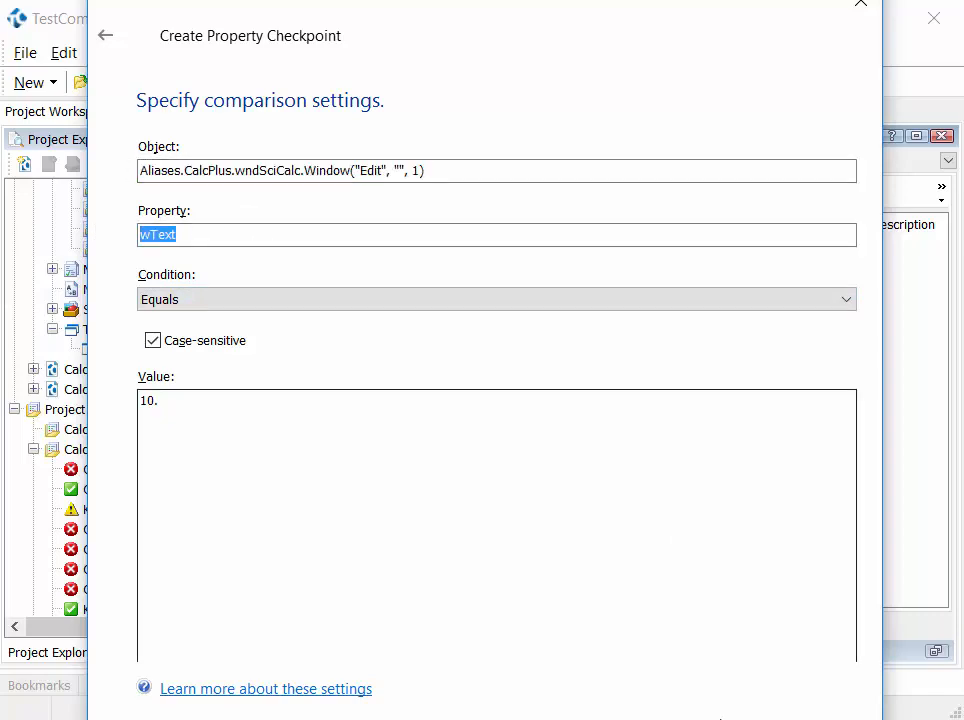
pyautogui.click(720, 718)
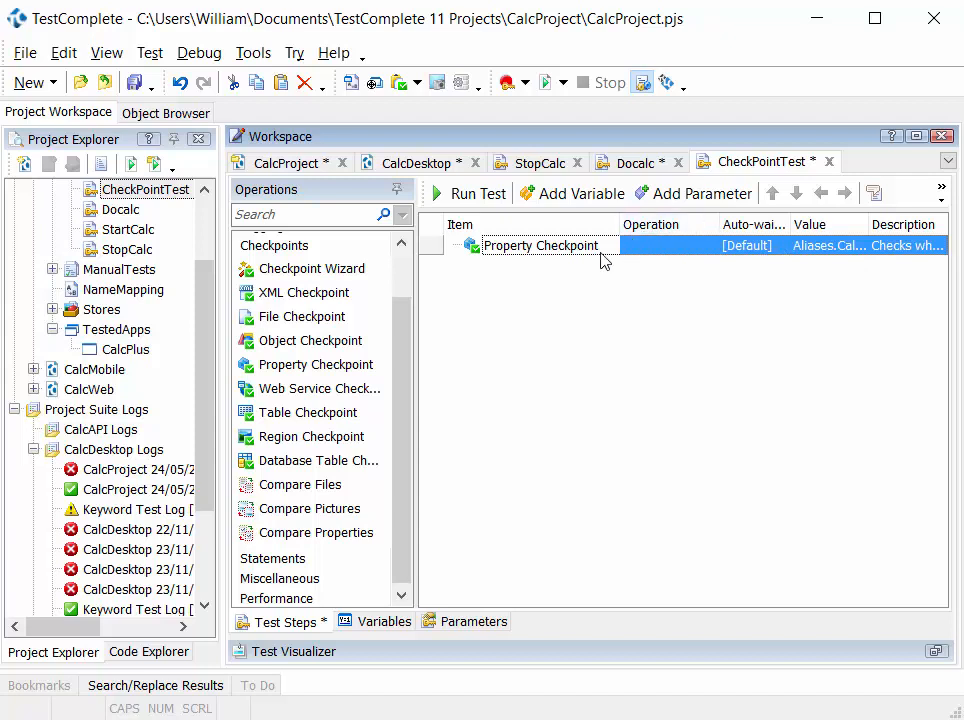
# - Resize the CheckPointTest columns, narrowing Item and Operation to give the Property Checkpoint's Value column more room
pyautogui.click(630, 248)
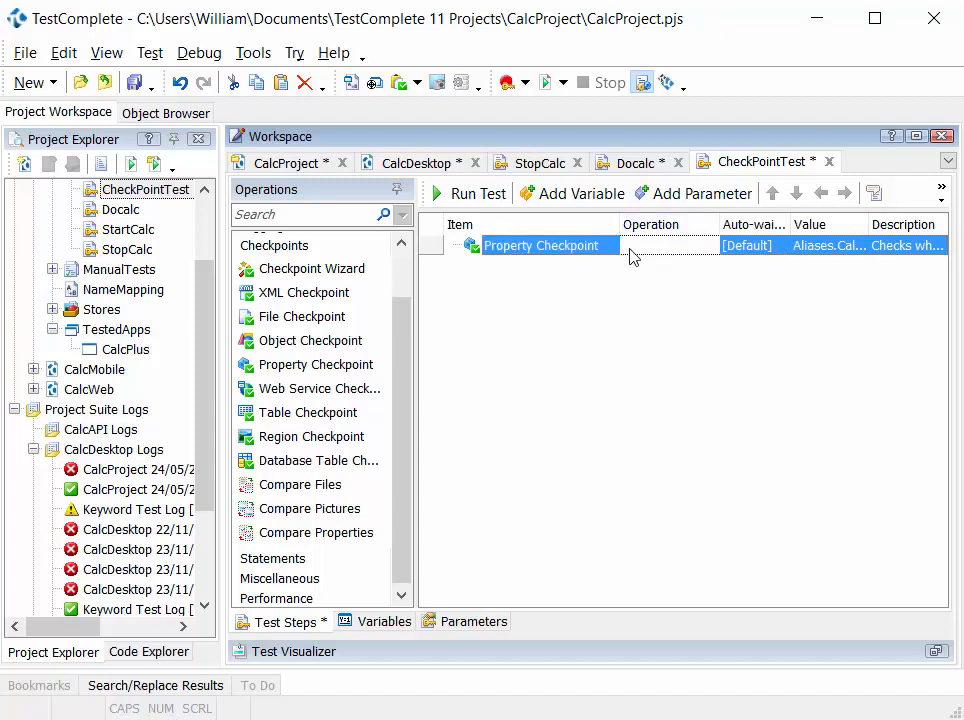
pyautogui.click(800, 251)
pyautogui.moveTo(789, 222); pyautogui.dragTo(784, 222)
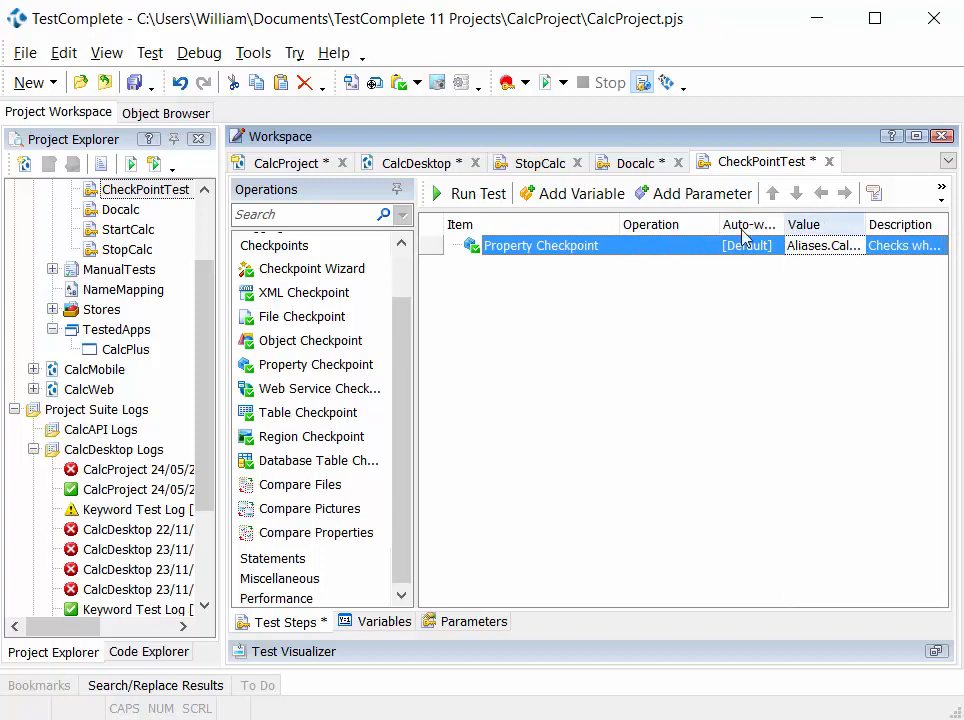
pyautogui.moveTo(718, 227); pyautogui.dragTo(588, 230)
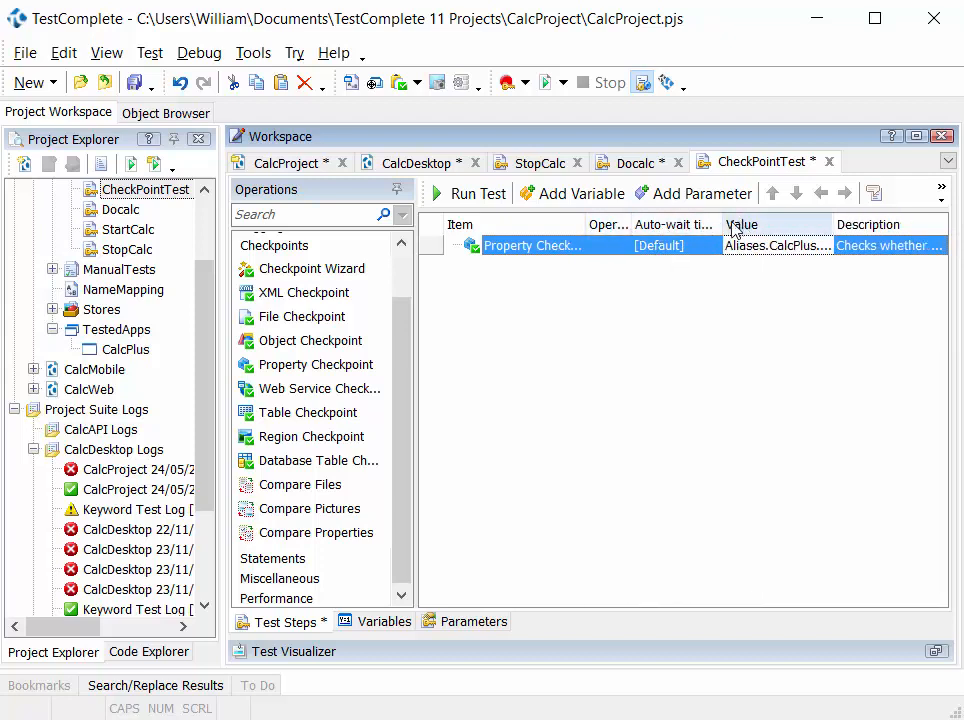
# - Narrow the Auto-wait timeout column and examine the full parameters in the Property Checkpoint's Value
pyautogui.moveTo(721, 226); pyautogui.dragTo(686, 231)
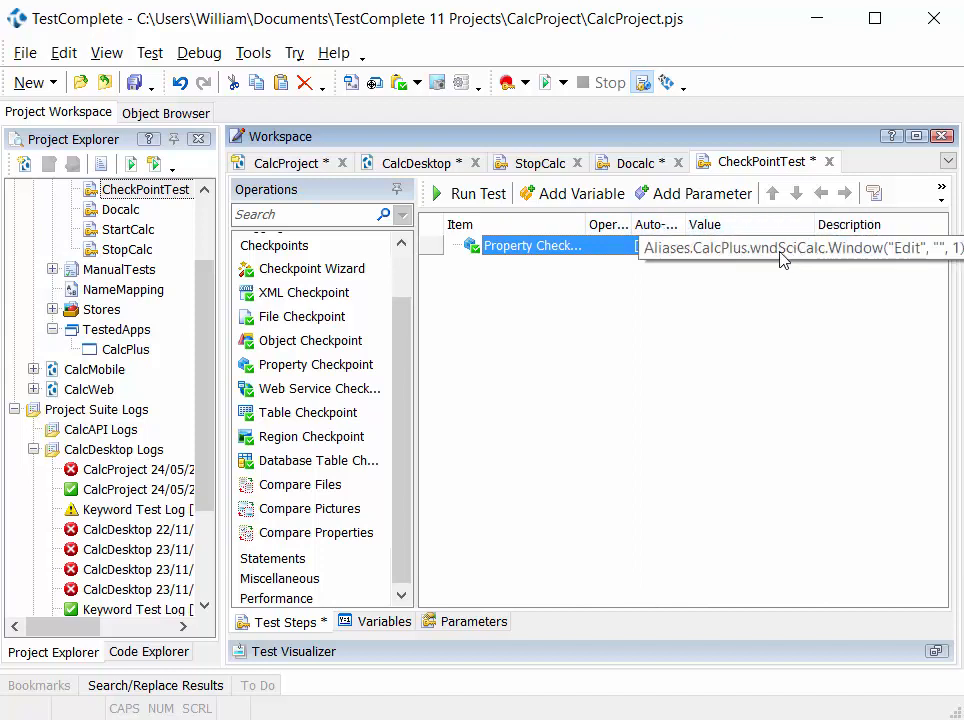
pyautogui.click(778, 255)
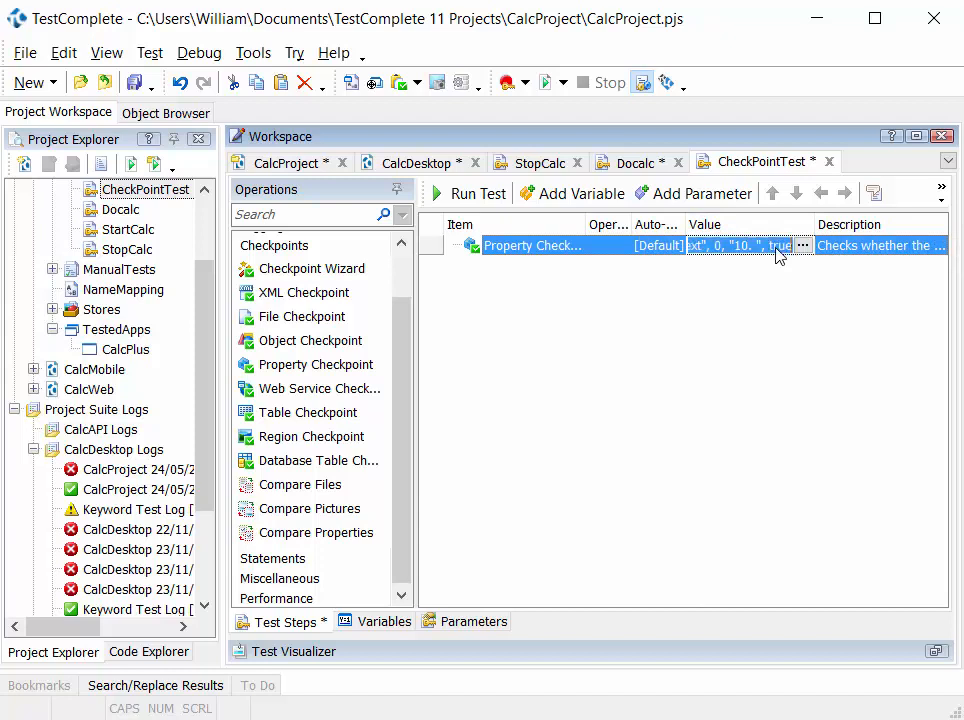
pyautogui.click(776, 249)
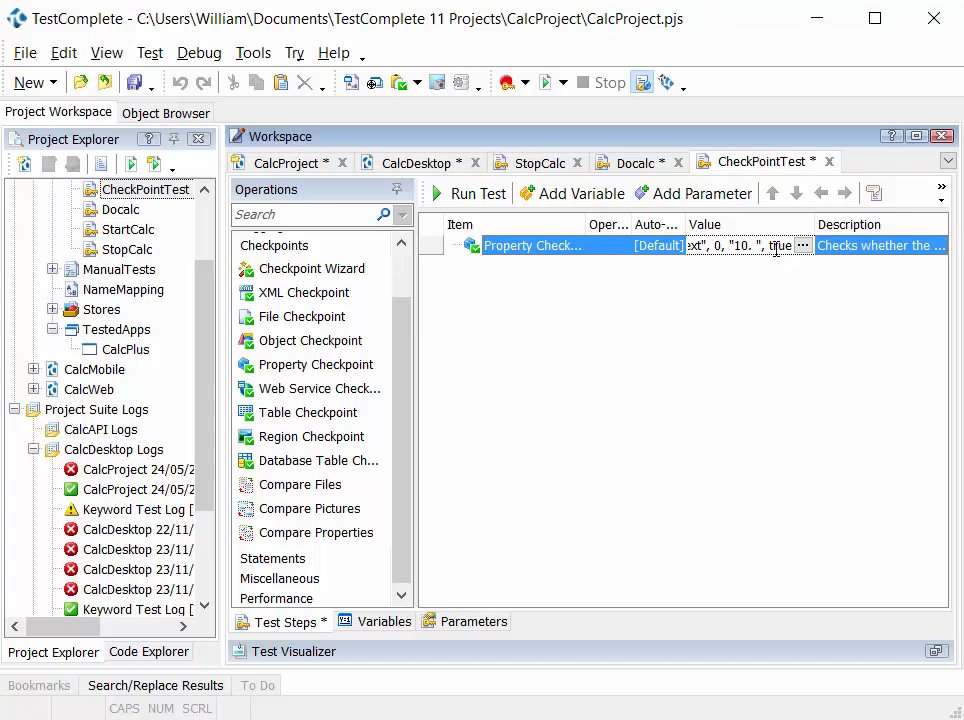
pyautogui.click(755, 337)
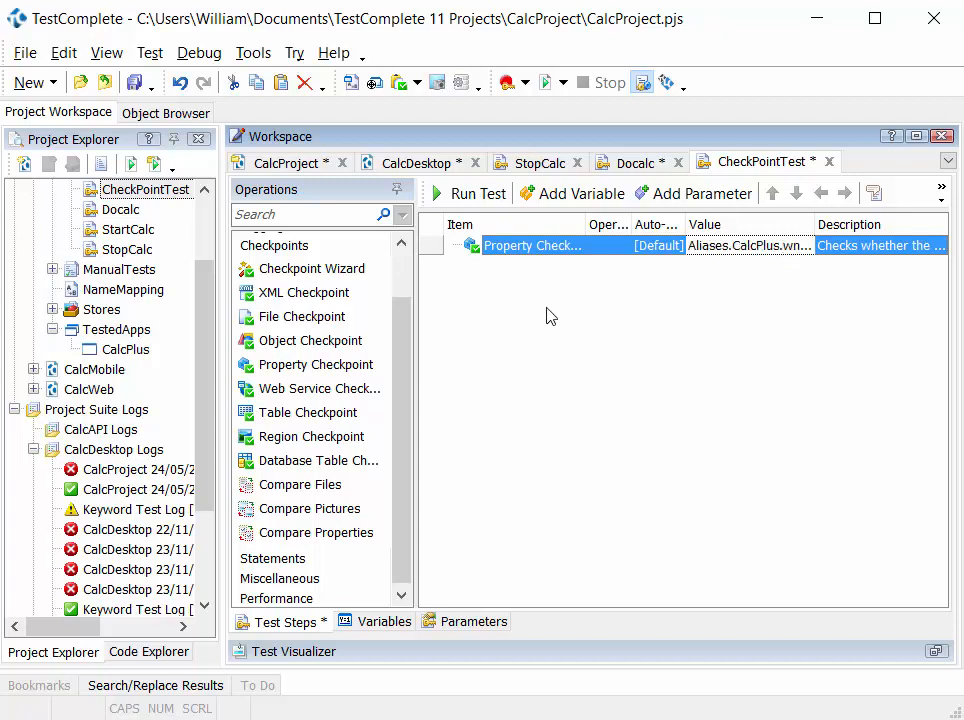
# - Expand the project's Stores node to show its Files and Objects collections
pyautogui.click(334, 342)
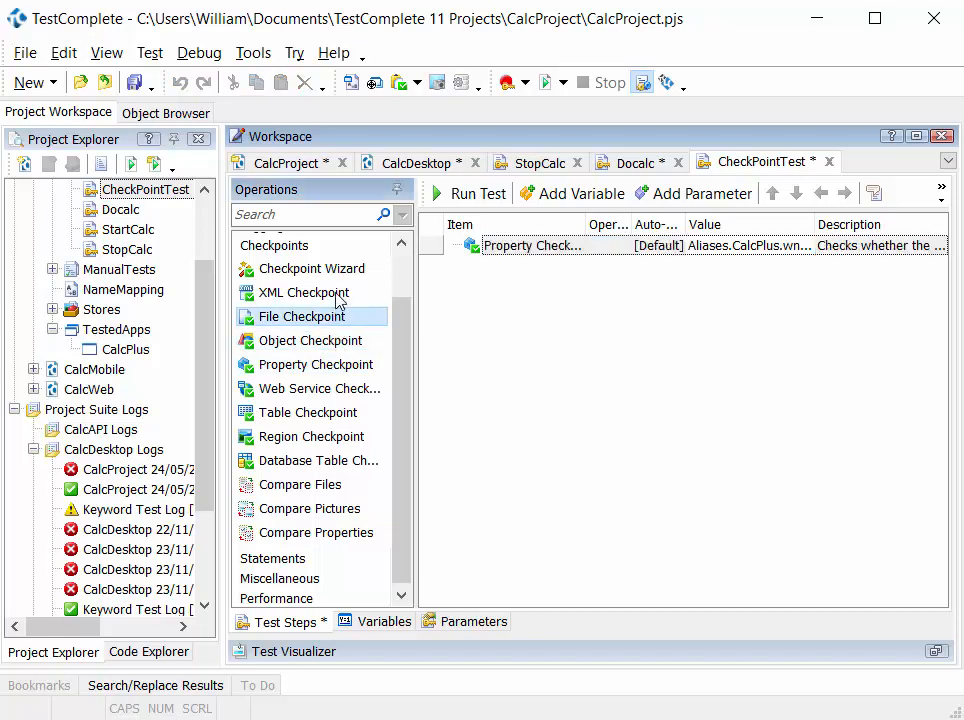
pyautogui.click(337, 296)
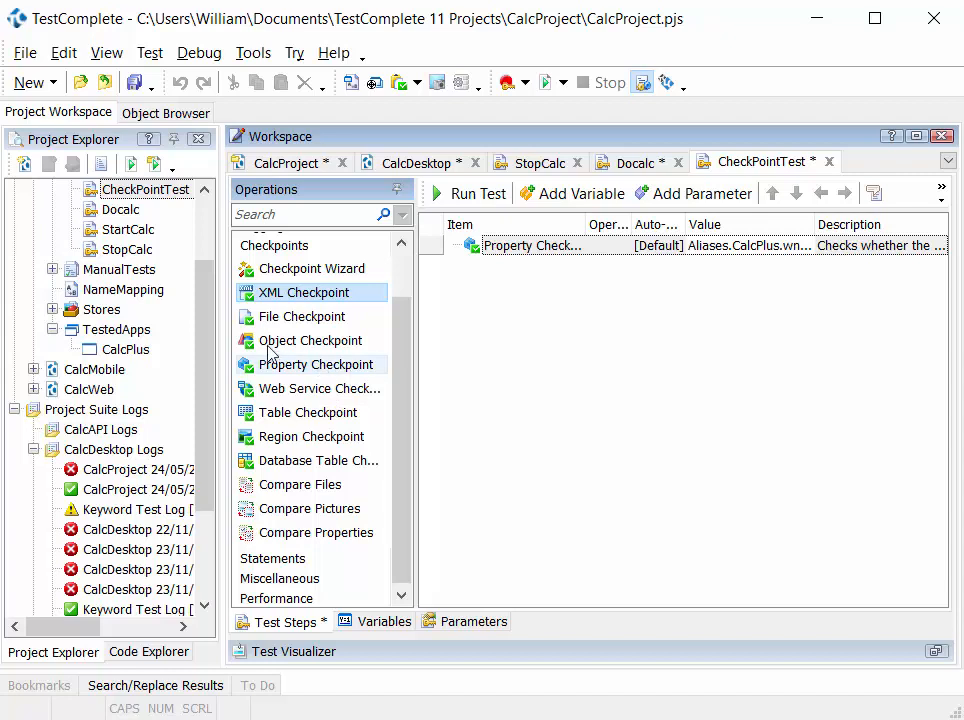
pyautogui.click(91, 310)
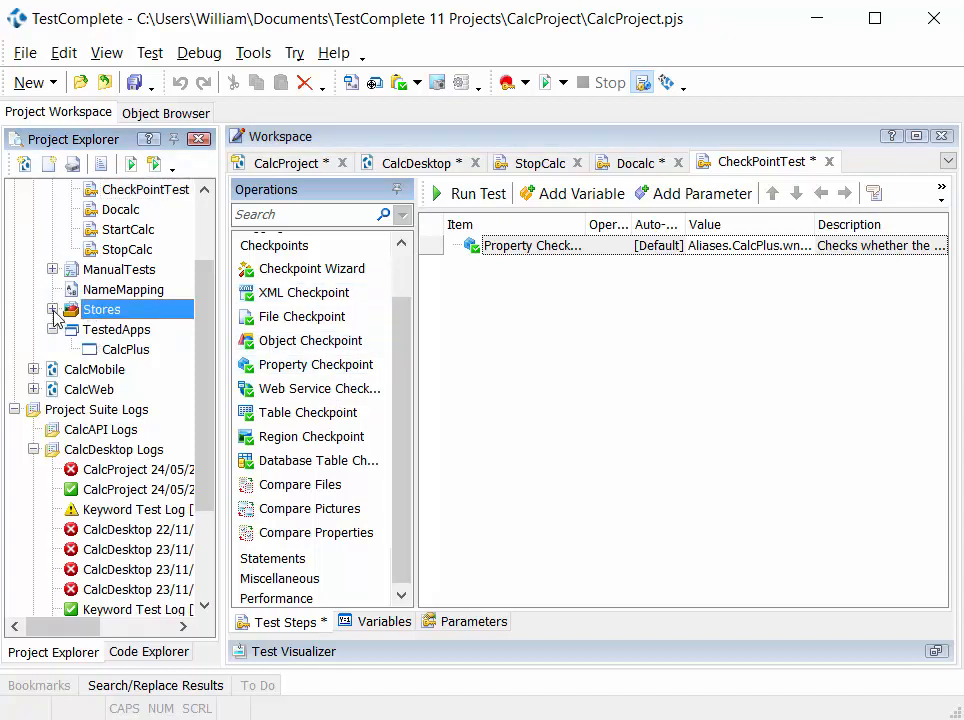
pyautogui.click(52, 309)
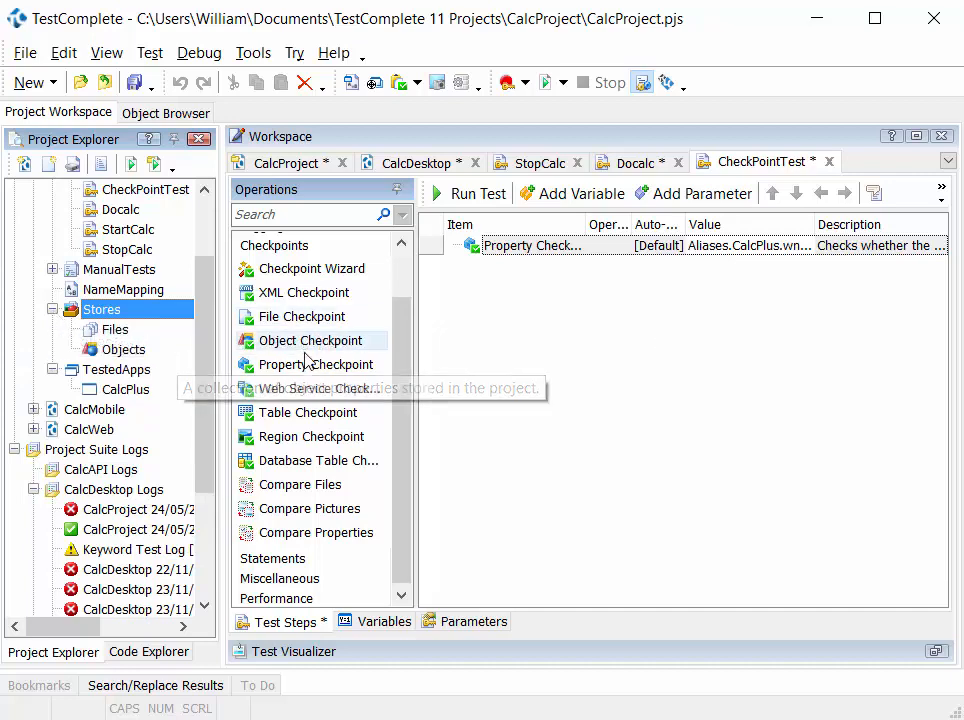
pyautogui.moveTo(308, 365); pyautogui.dragTo(655, 275)
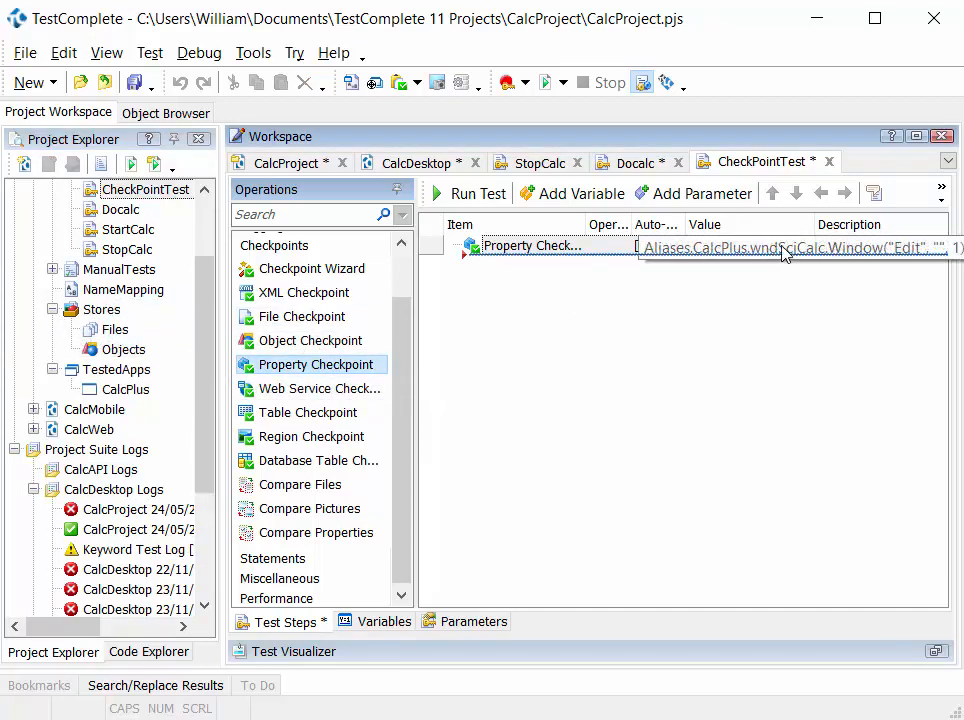
pyautogui.moveTo(755, 255)
pyautogui.mouseDown()
pyautogui.moveTo(301, 361)
pyautogui.moveTo(290, 334)
pyautogui.mouseUp()
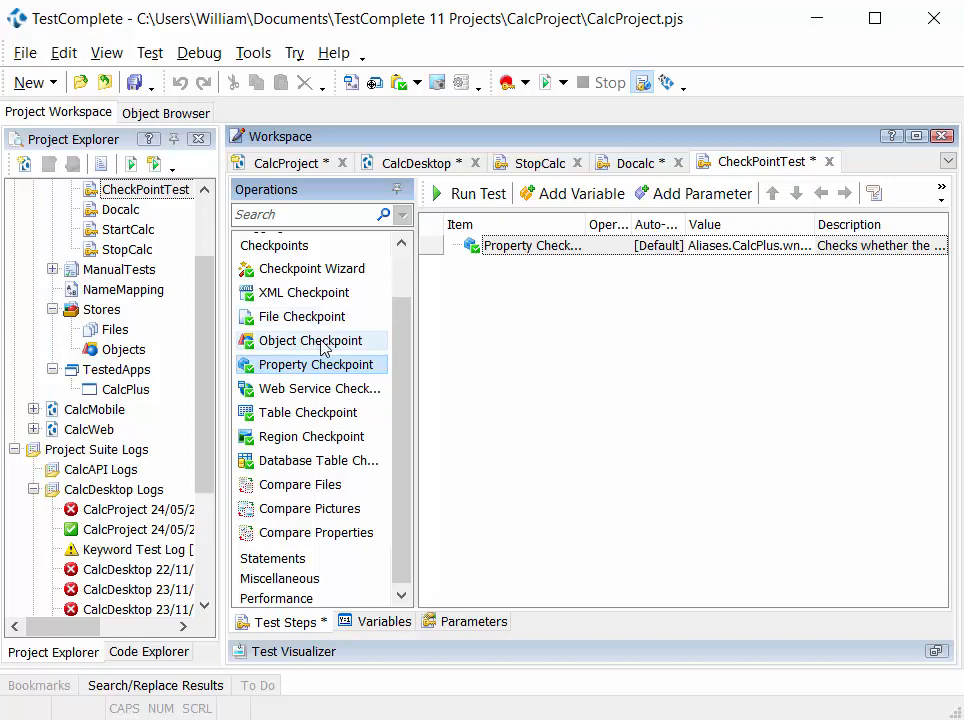
pyautogui.click(108, 310)
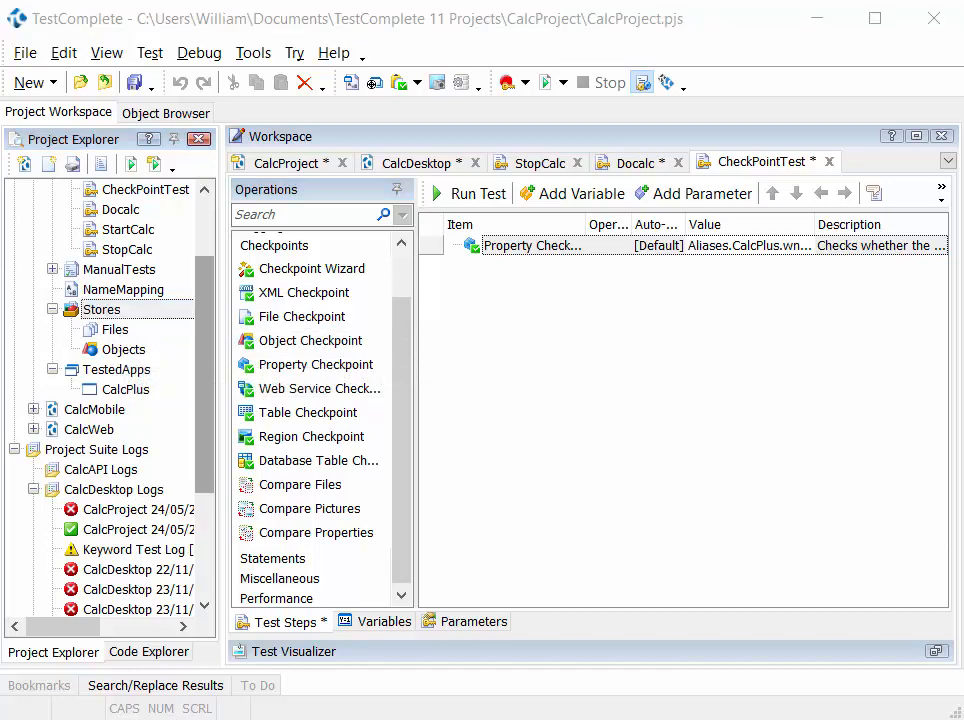
pyautogui.click(330, 323)
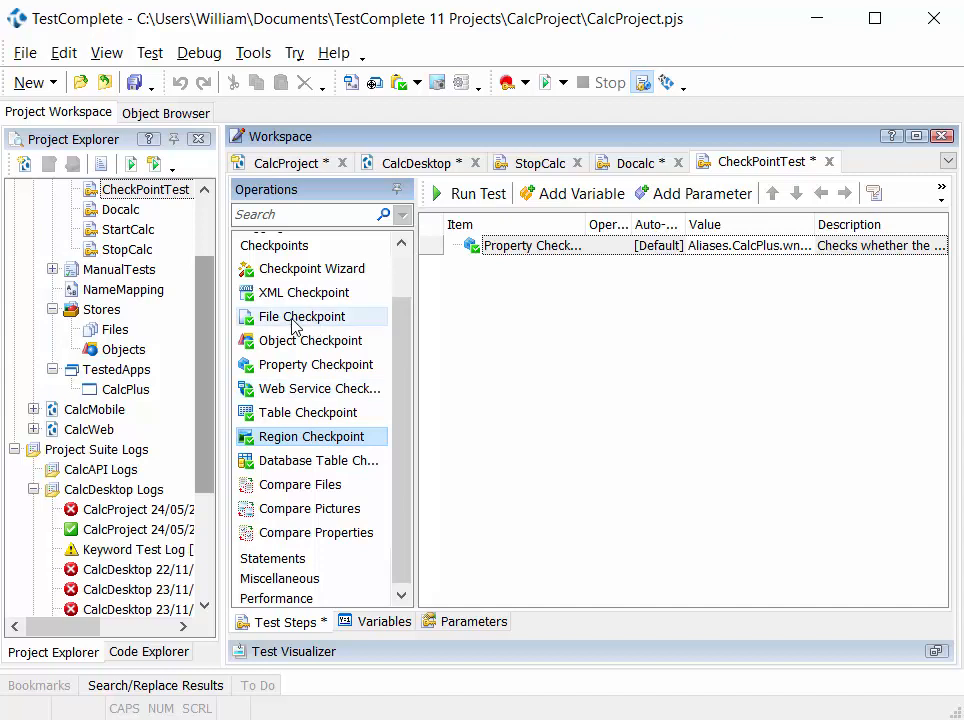
pyautogui.moveTo(312, 325)
pyautogui.mouseDown()
pyautogui.moveTo(301, 327)
pyautogui.moveTo(448, 318)
pyautogui.mouseUp()
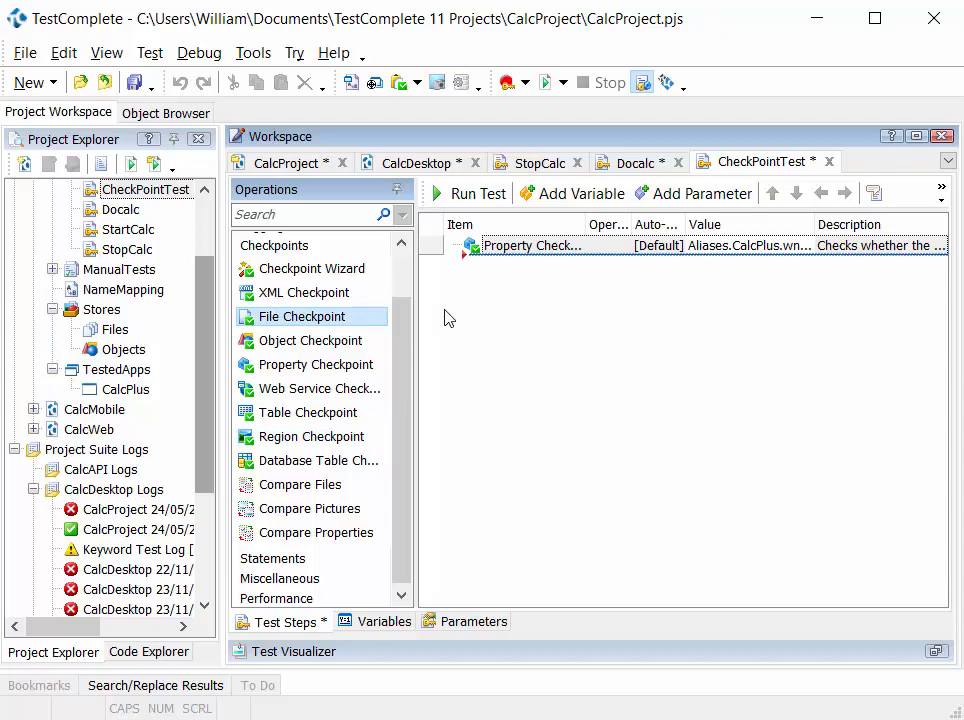
pyautogui.moveTo(448, 318); pyautogui.dragTo(327, 329)
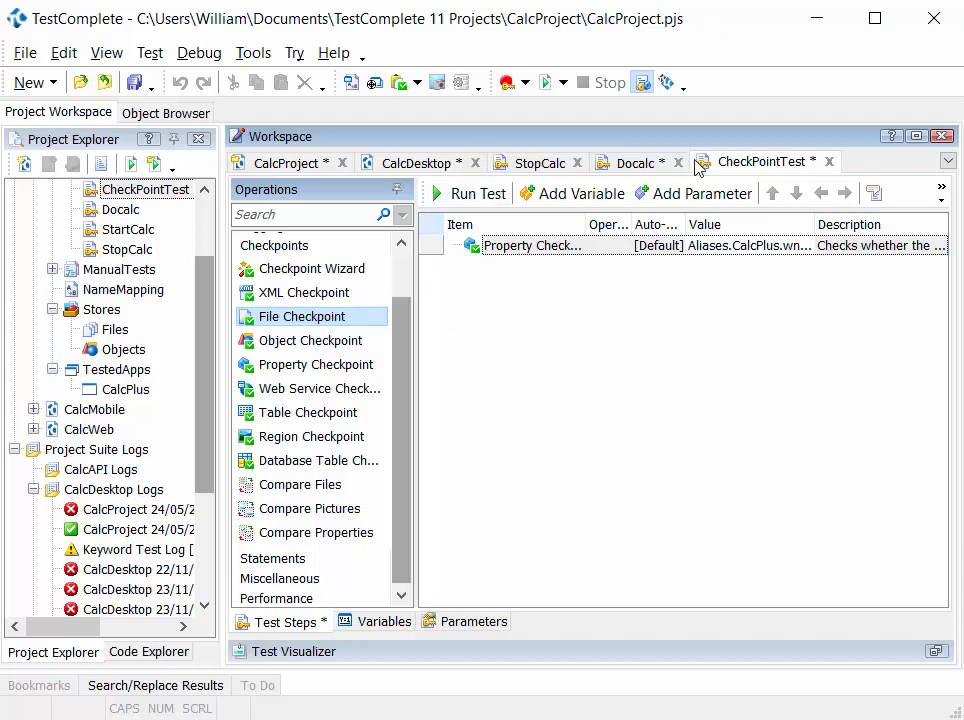
# - Start recording operations appended to the end of CheckPointTest
pyautogui.click(943, 200)
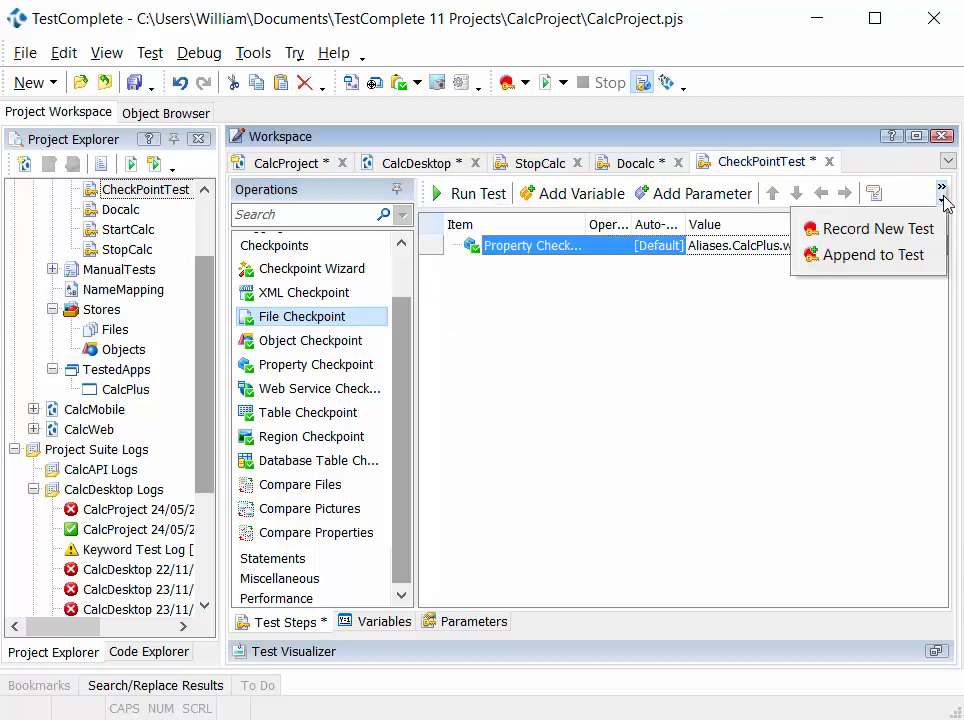
pyautogui.click(906, 265)
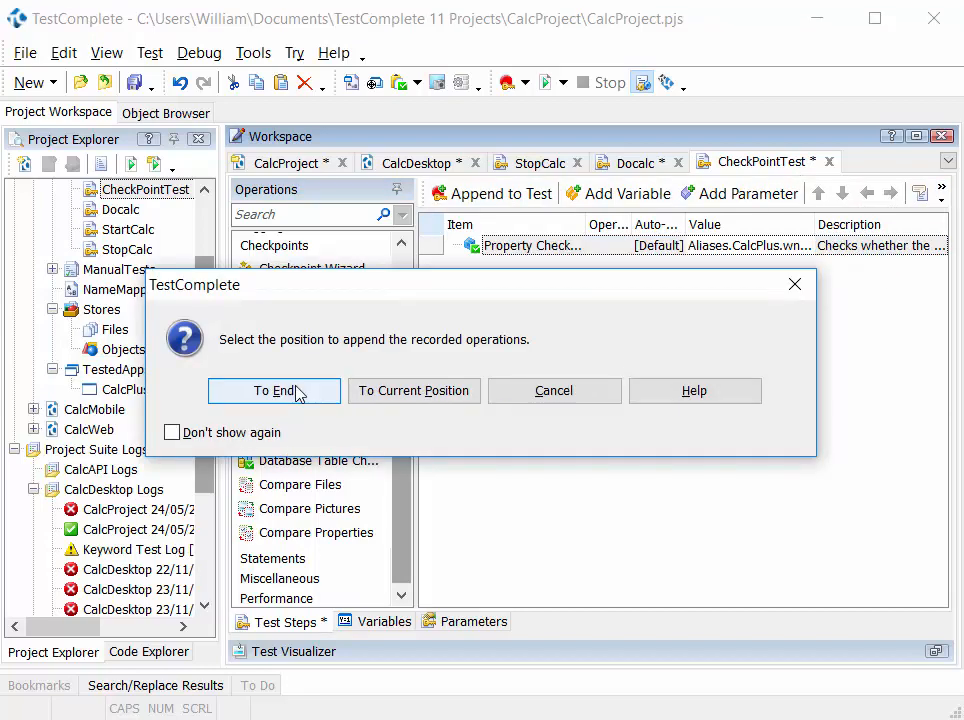
pyautogui.click(292, 391)
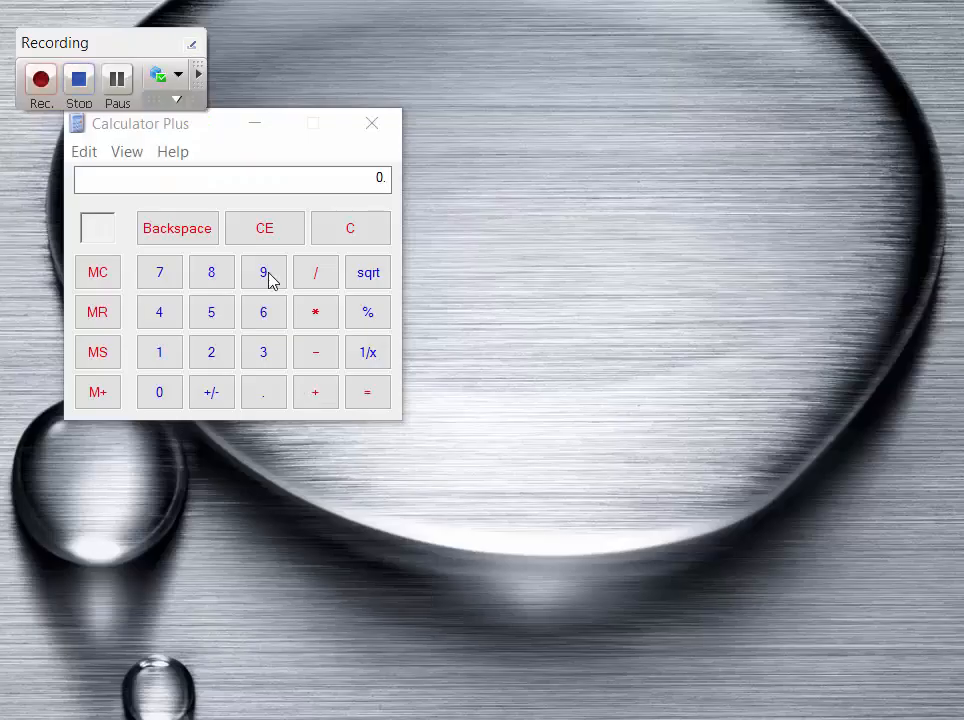
# - Start an Object Checkpoint from the recorder and choose Calculator Plus's 7 button as the object to compare
pyautogui.moveTo(108, 47); pyautogui.dragTo(123, 34)
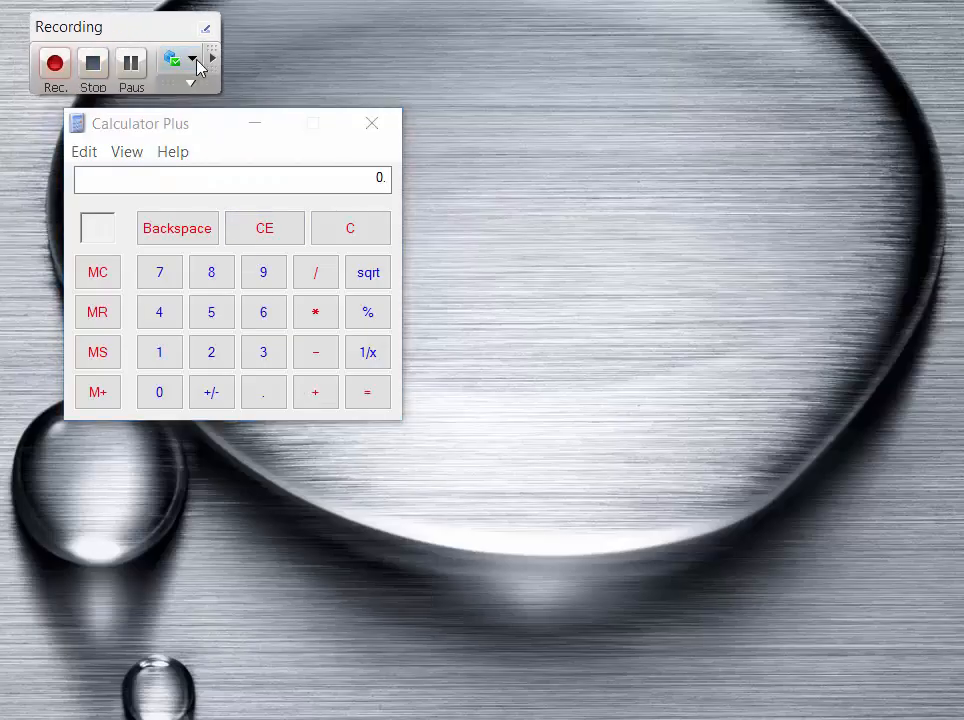
pyautogui.click(195, 61)
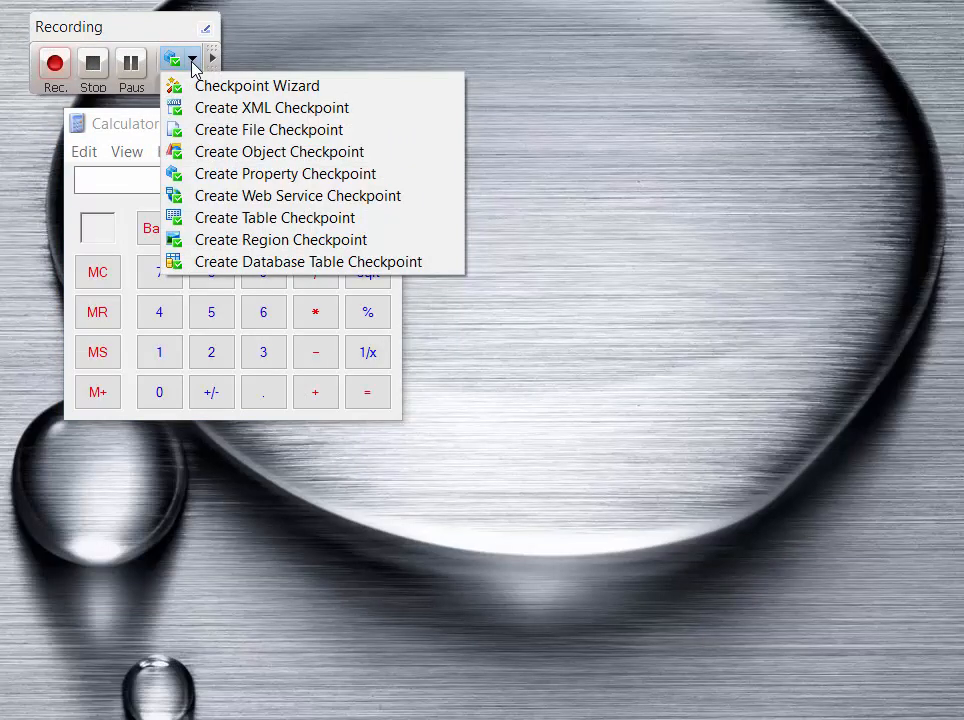
pyautogui.click(243, 152)
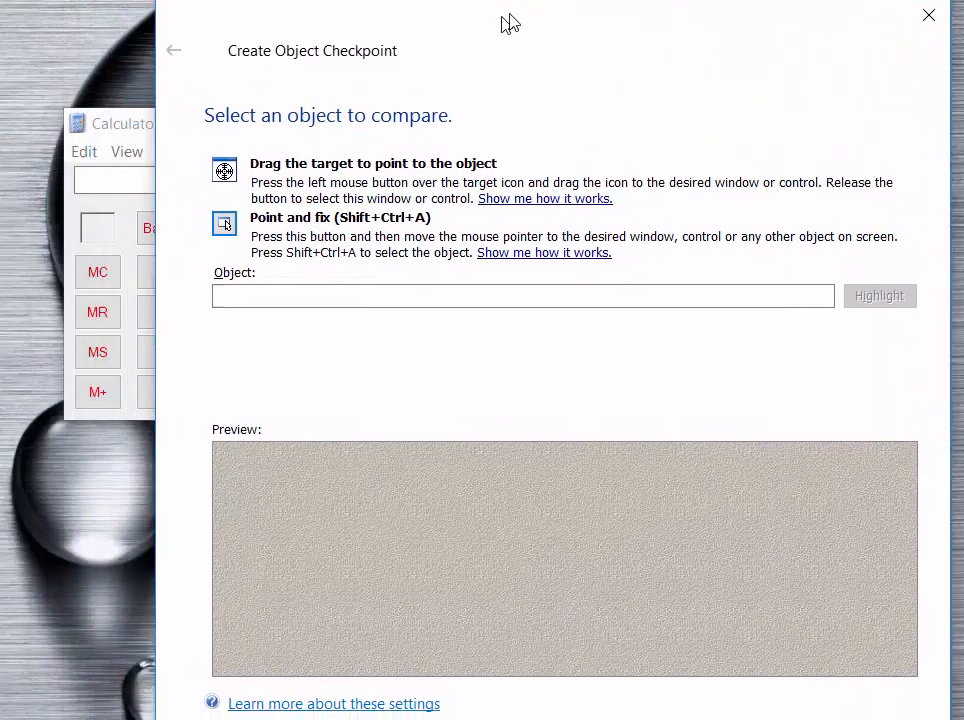
pyautogui.moveTo(227, 177); pyautogui.dragTo(167, 179)
pyautogui.moveTo(170, 205); pyautogui.dragTo(160, 271)
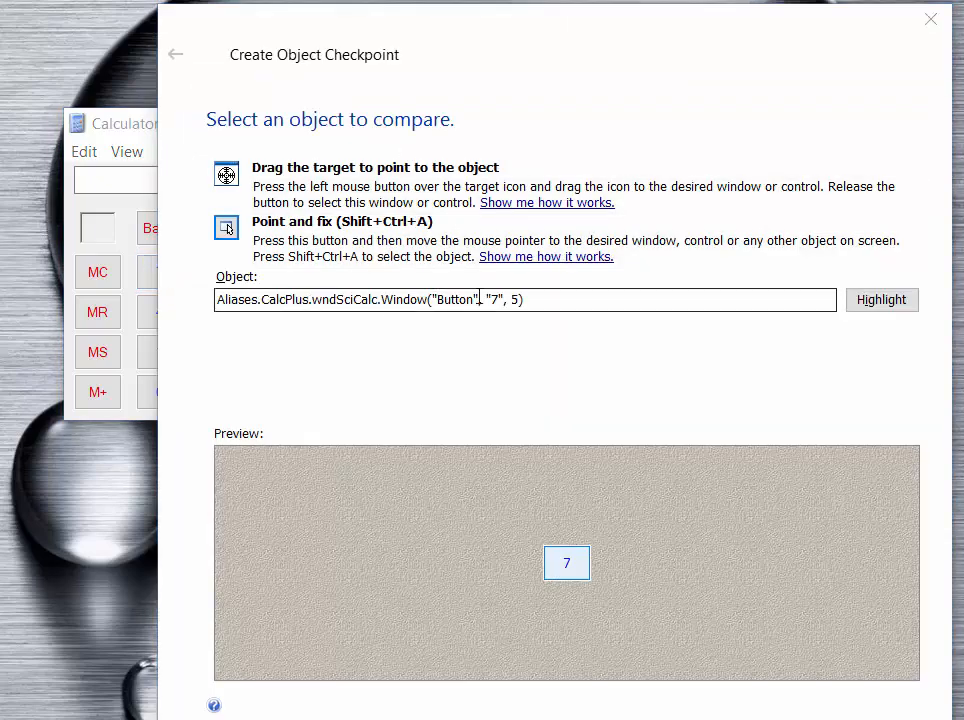
pyautogui.moveTo(555, 301); pyautogui.dragTo(151, 301)
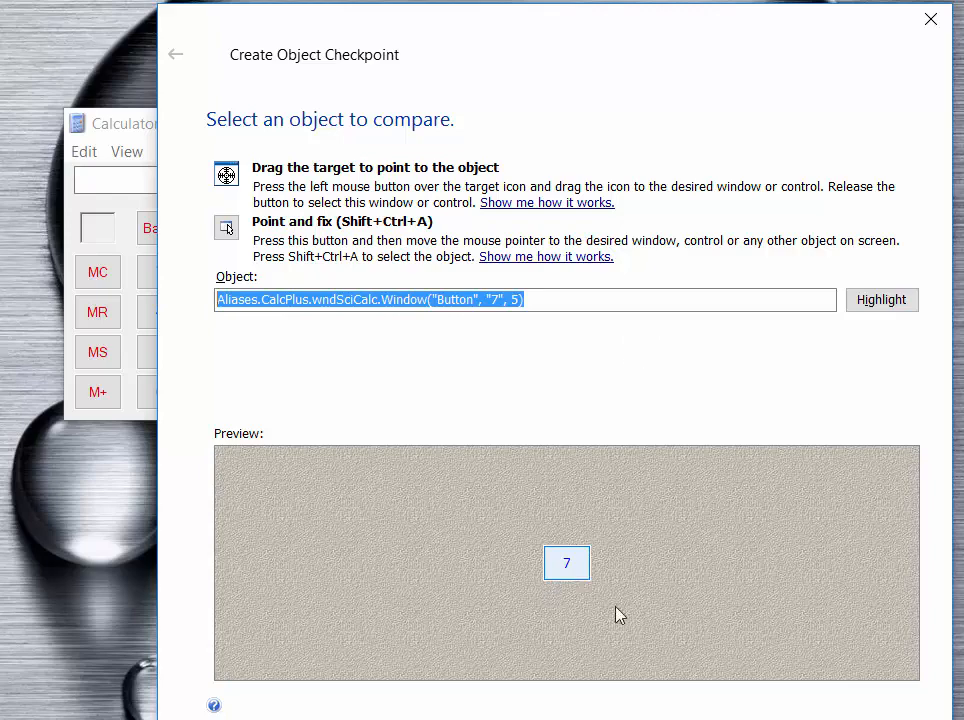
pyautogui.click(722, 719)
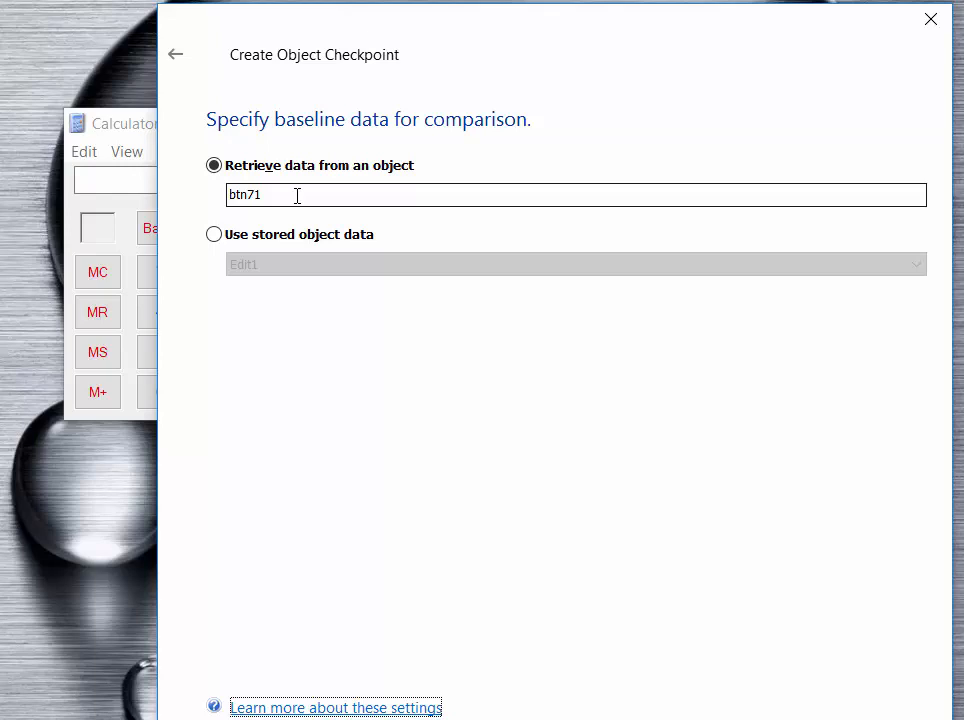
# - Retrieve the baseline data from the object as btn71 and store only the selected object's data
pyautogui.doubleClick(250, 194)
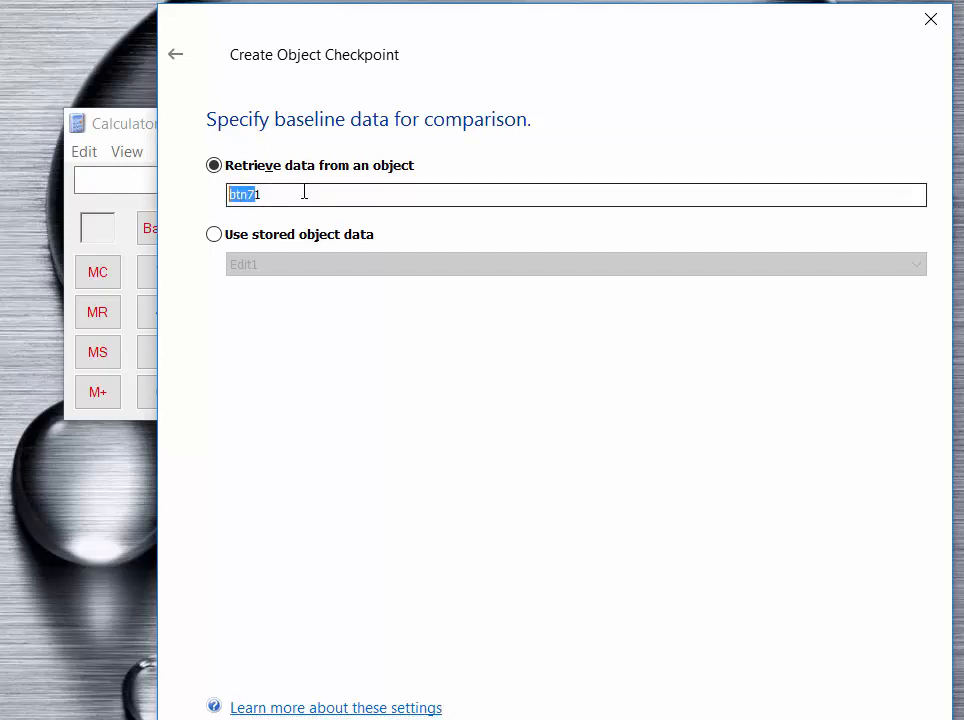
pyautogui.click(303, 194)
pyautogui.press('Return')
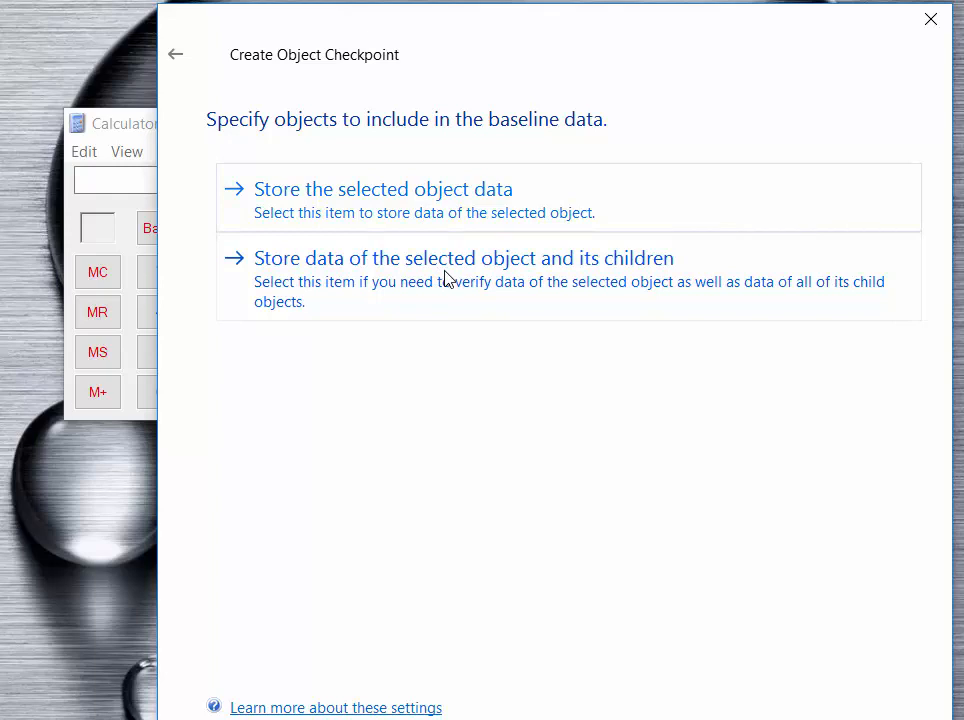
pyautogui.click(463, 208)
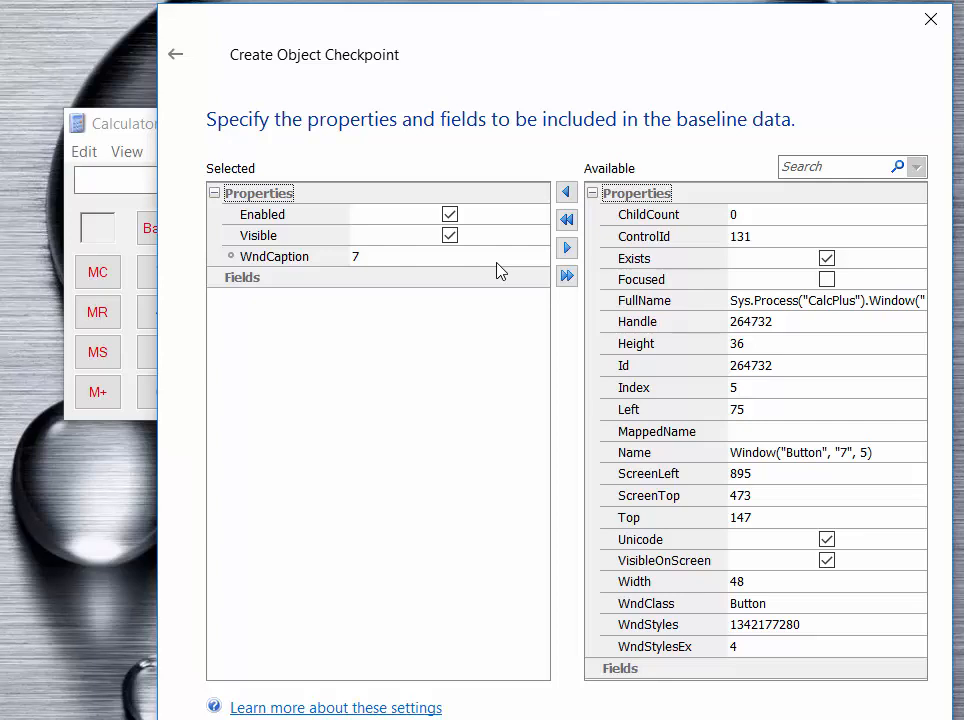
# - Add the Id and ScreenLeft properties to the object checkpoint's baseline data
pyautogui.click(748, 365)
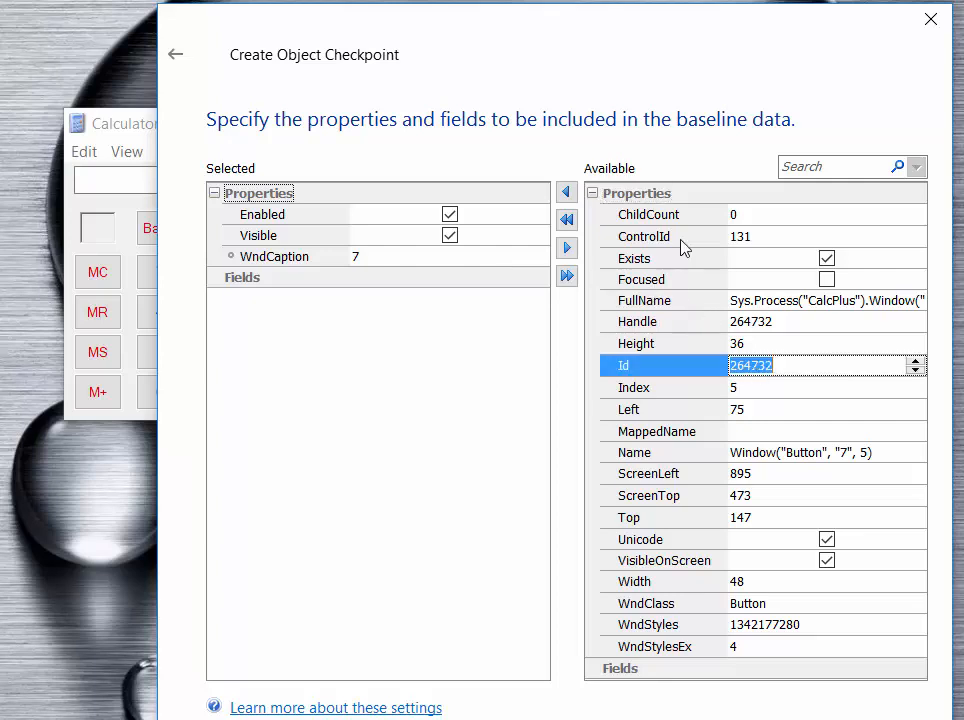
pyautogui.click(567, 193)
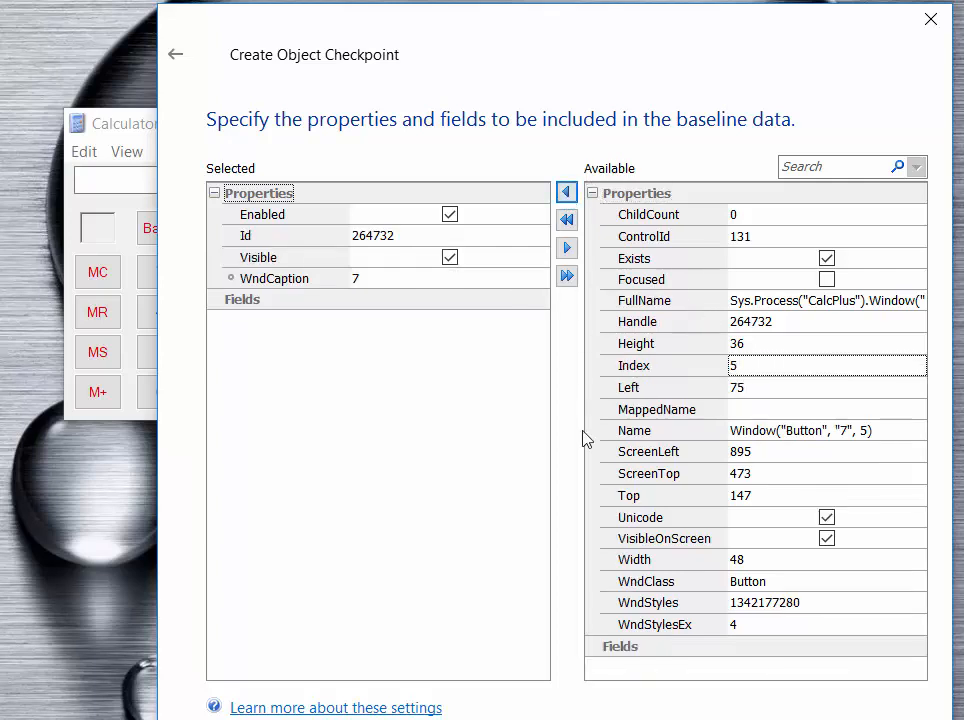
pyautogui.click(750, 453)
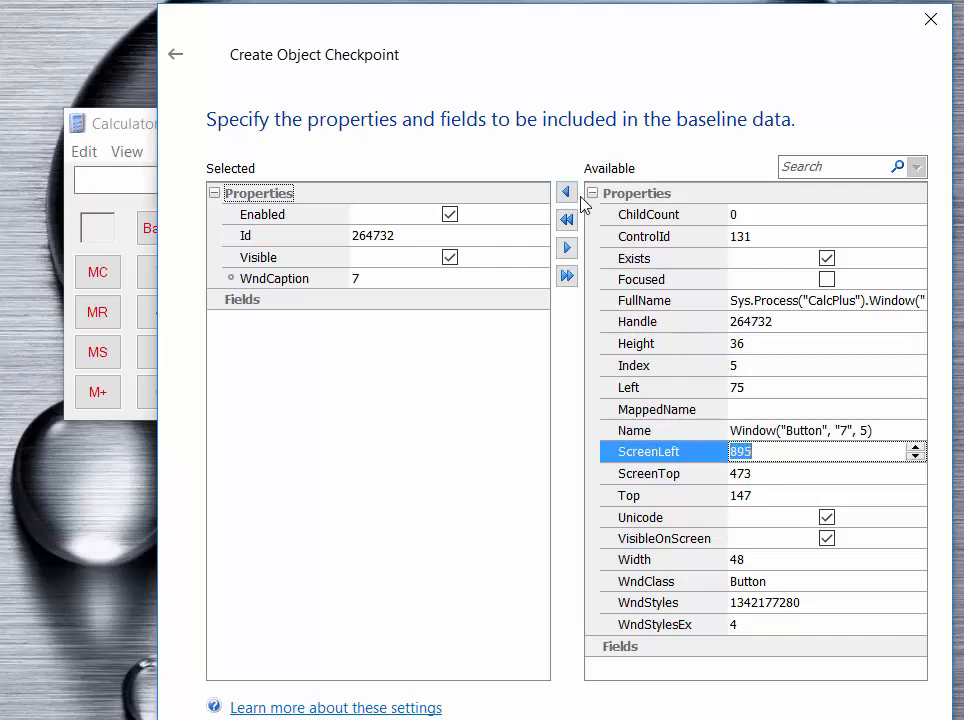
pyautogui.click(566, 193)
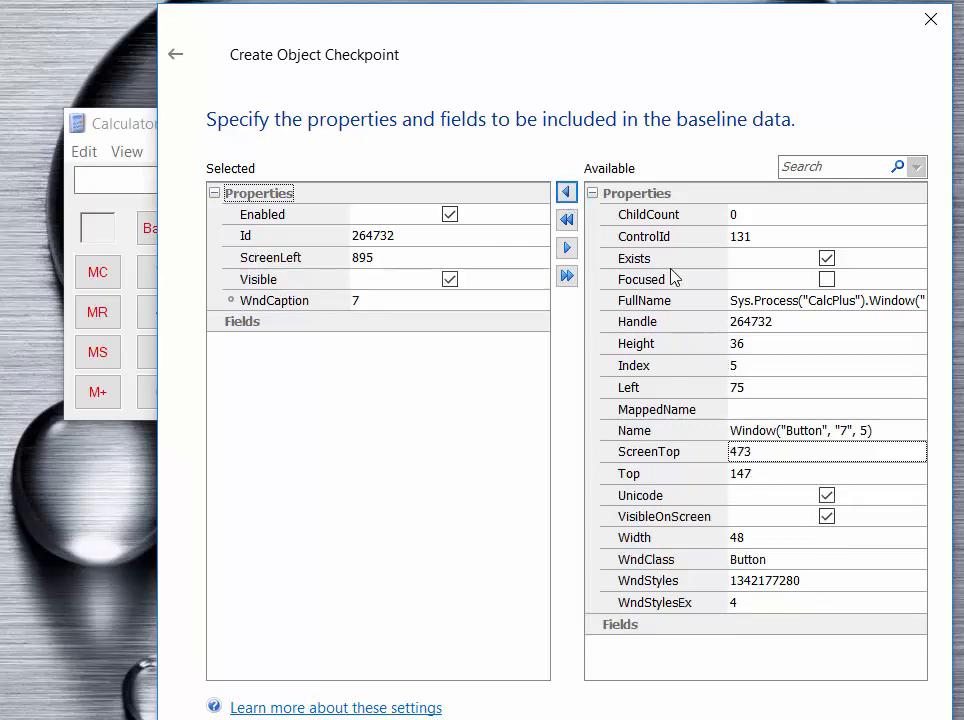
# - Review the selected baseline properties, keeping Visible enabled, and remove ScreenLeft from them
pyautogui.click(385, 302)
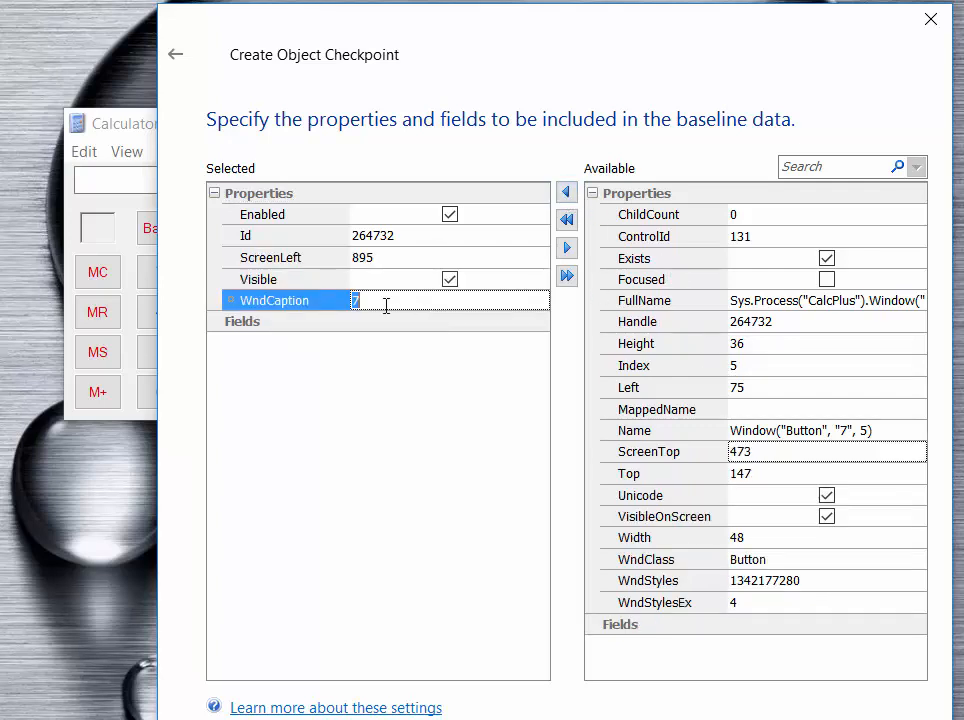
pyautogui.click(407, 279)
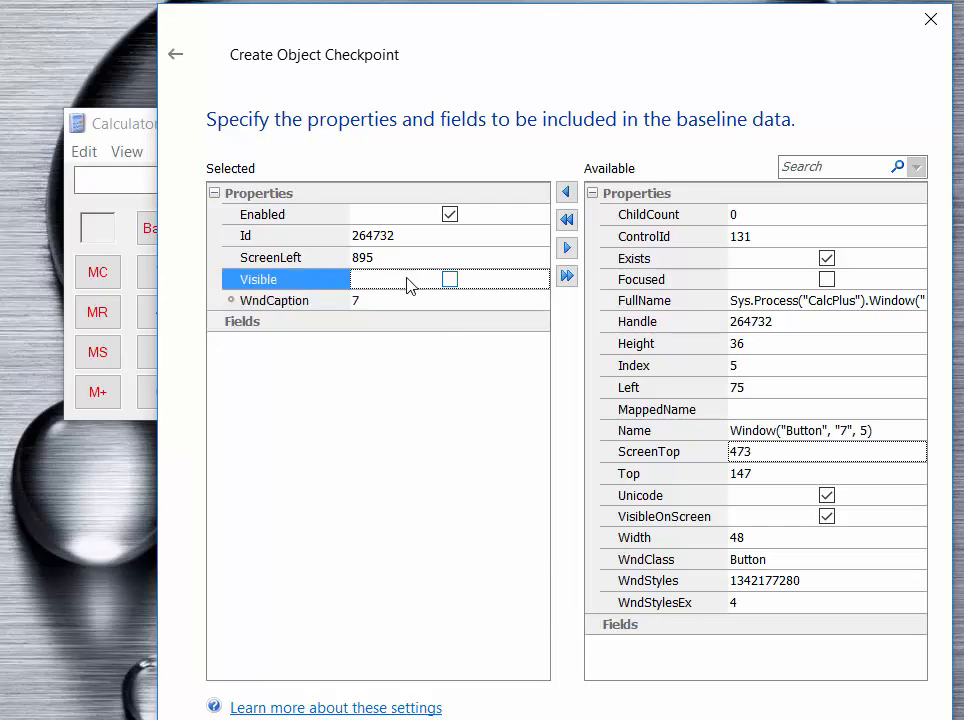
pyautogui.click(441, 283)
pyautogui.click(405, 242)
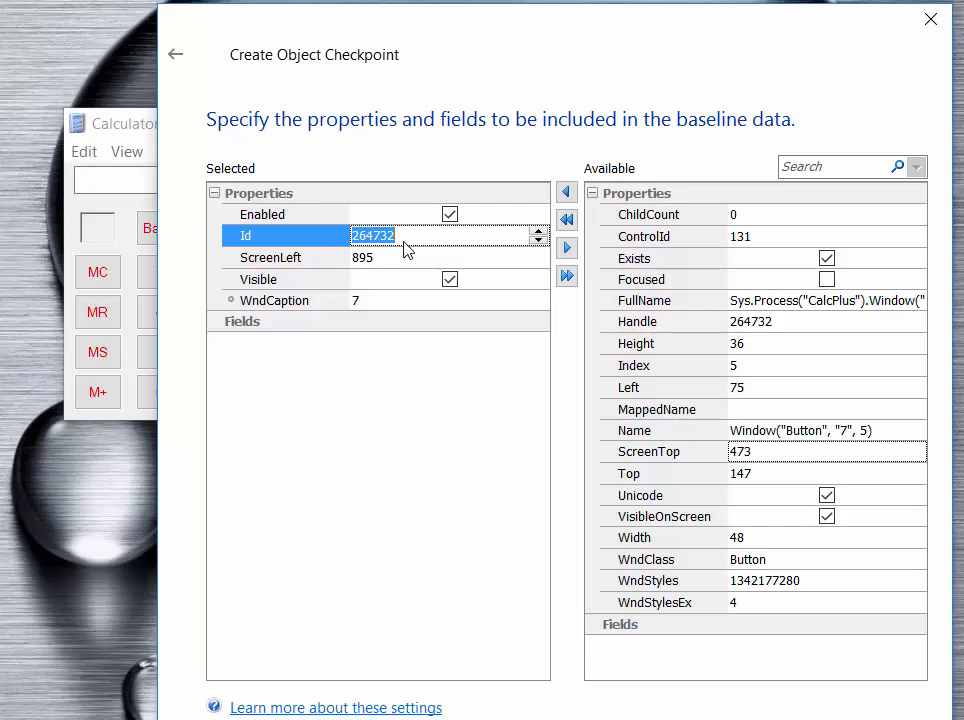
pyautogui.click(384, 256)
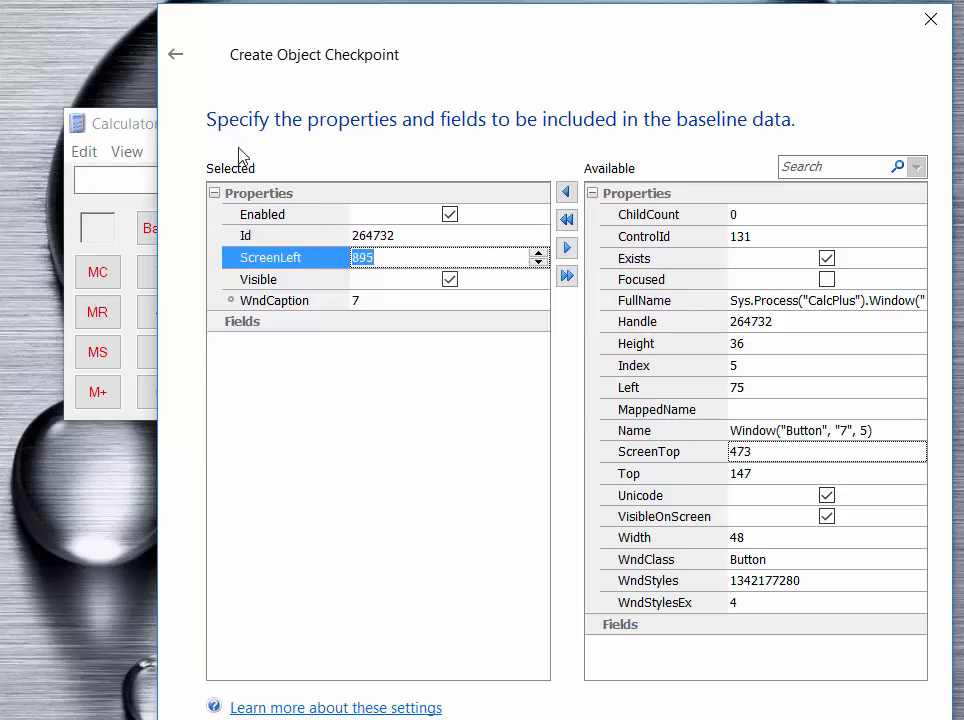
pyautogui.click(566, 248)
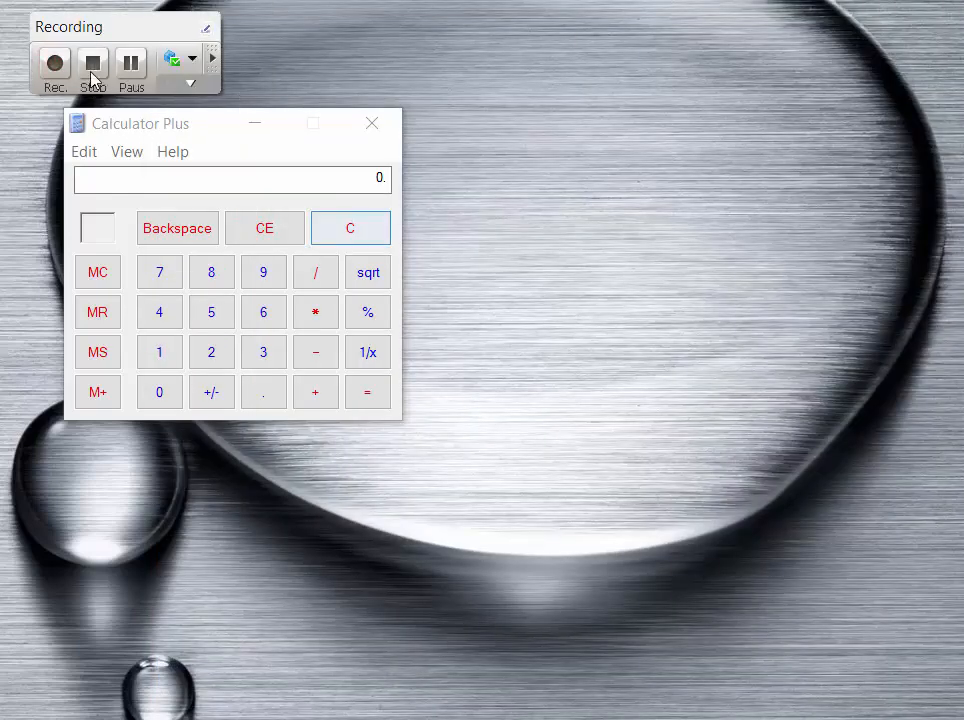
# - Stop the recording and examine the btn71 baseline properties in the project's Objects store, widening the object tree area
pyautogui.click(92, 66)
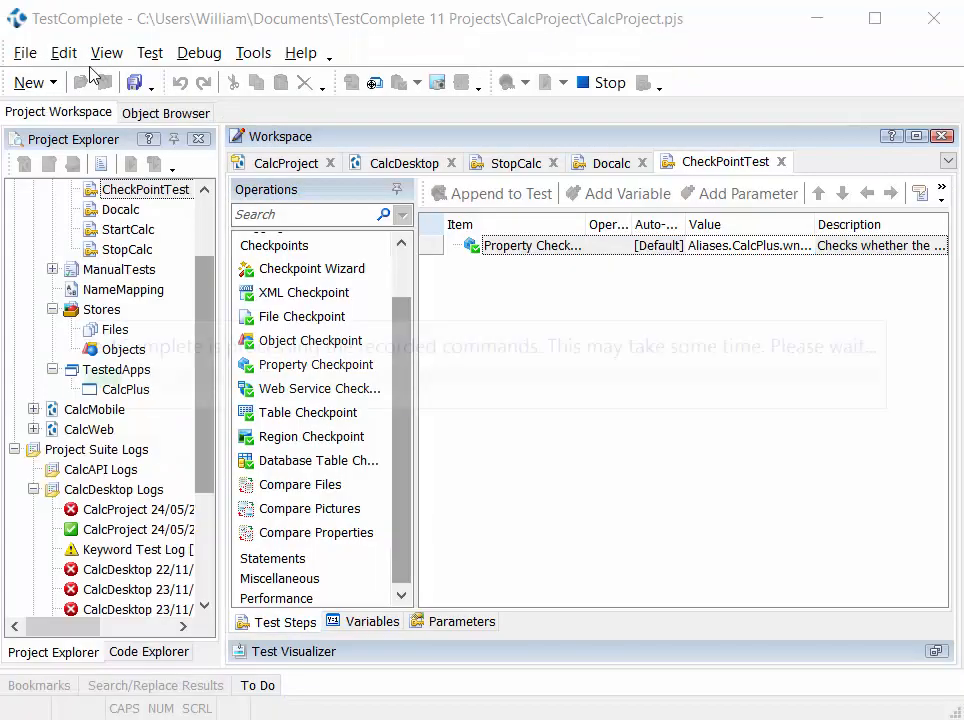
pyautogui.doubleClick(121, 352)
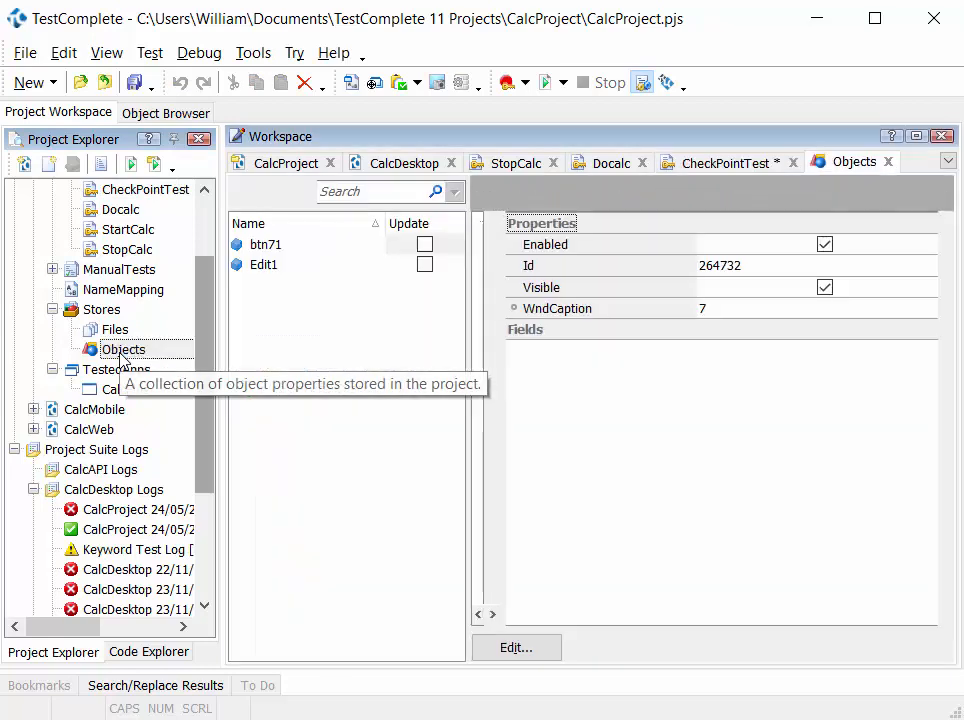
pyautogui.click(277, 246)
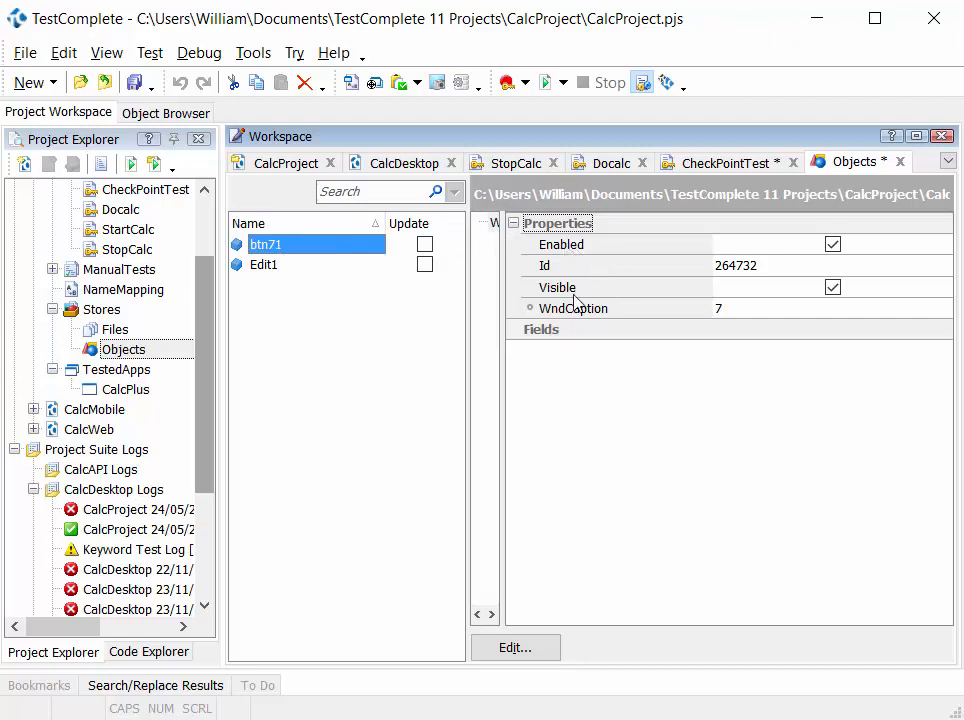
pyautogui.moveTo(500, 373); pyautogui.dragTo(546, 372)
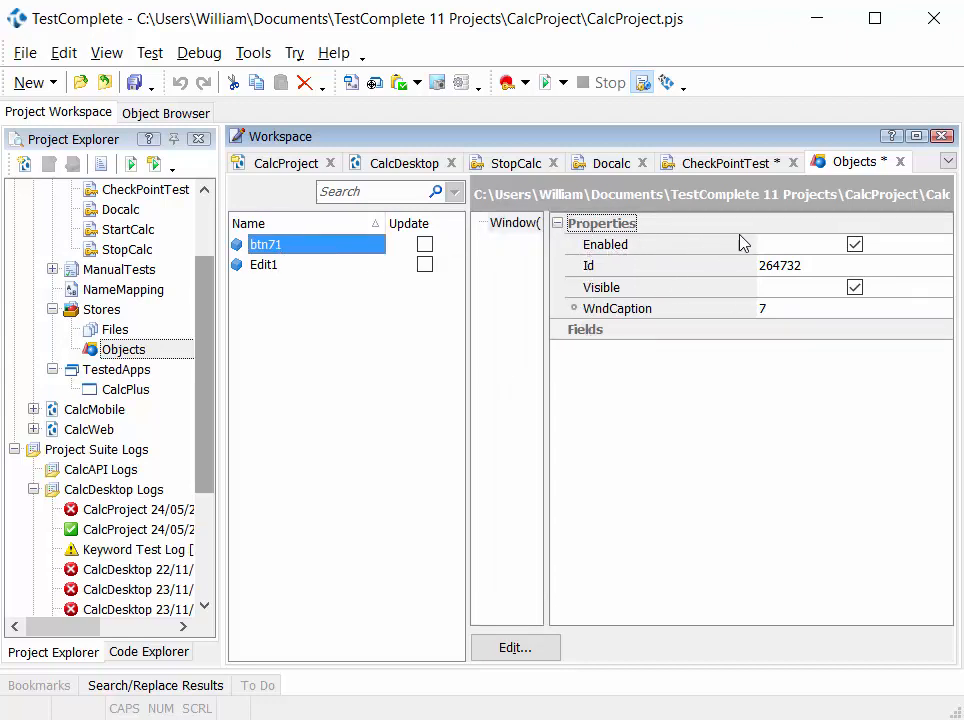
pyautogui.click(120, 350)
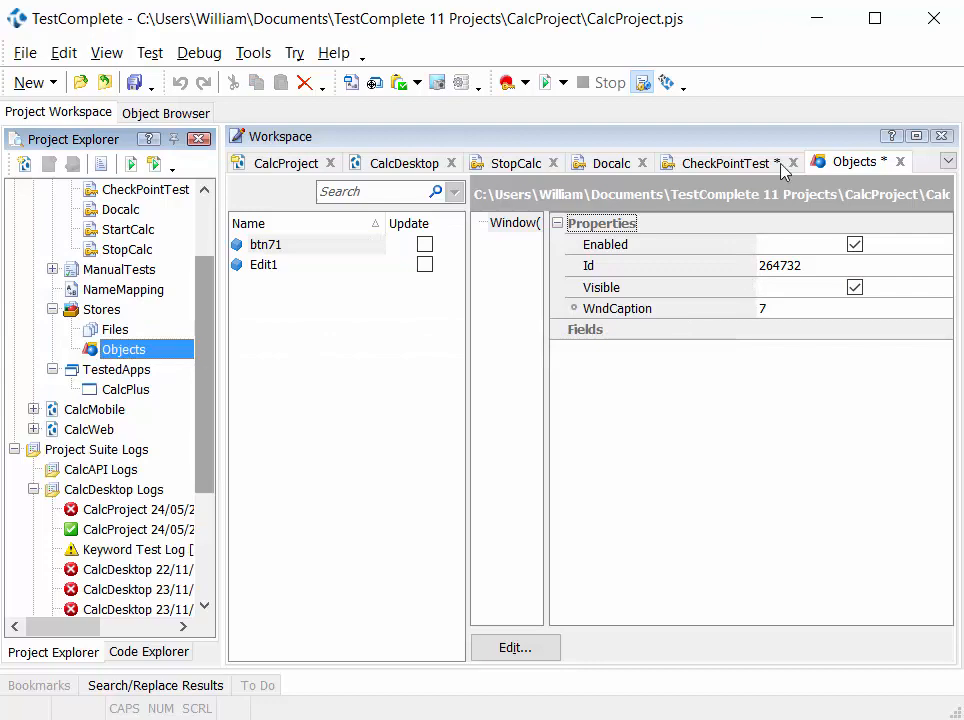
# - Check the object checkpoint's btn71 reference in CheckPointTest against the stored btn71 item in the Objects store
pyautogui.click(740, 166)
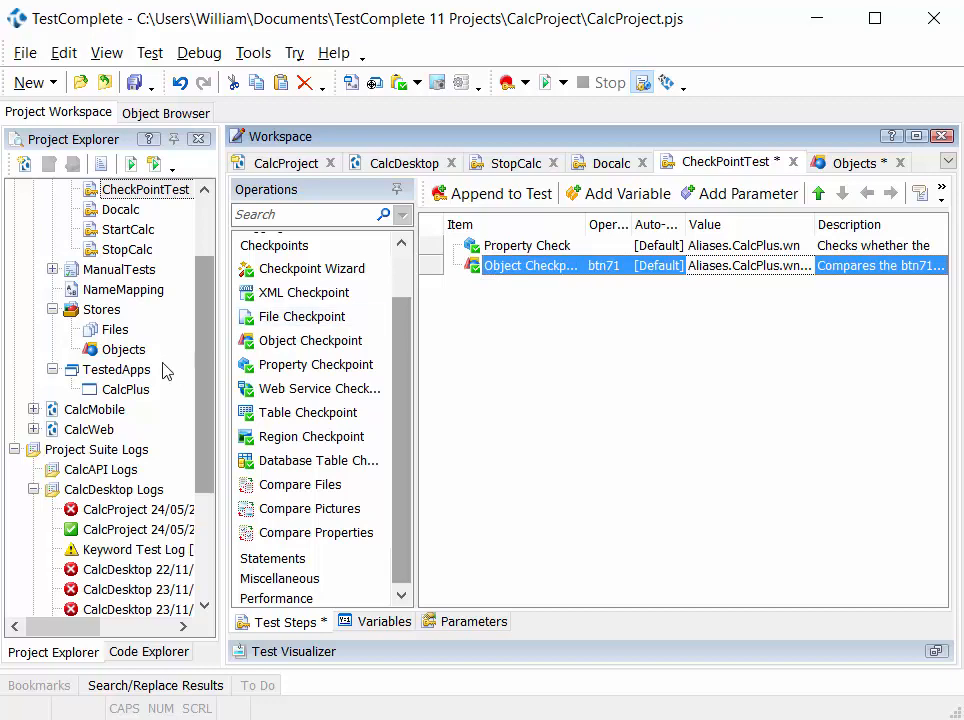
pyautogui.click(613, 267)
pyautogui.click(843, 163)
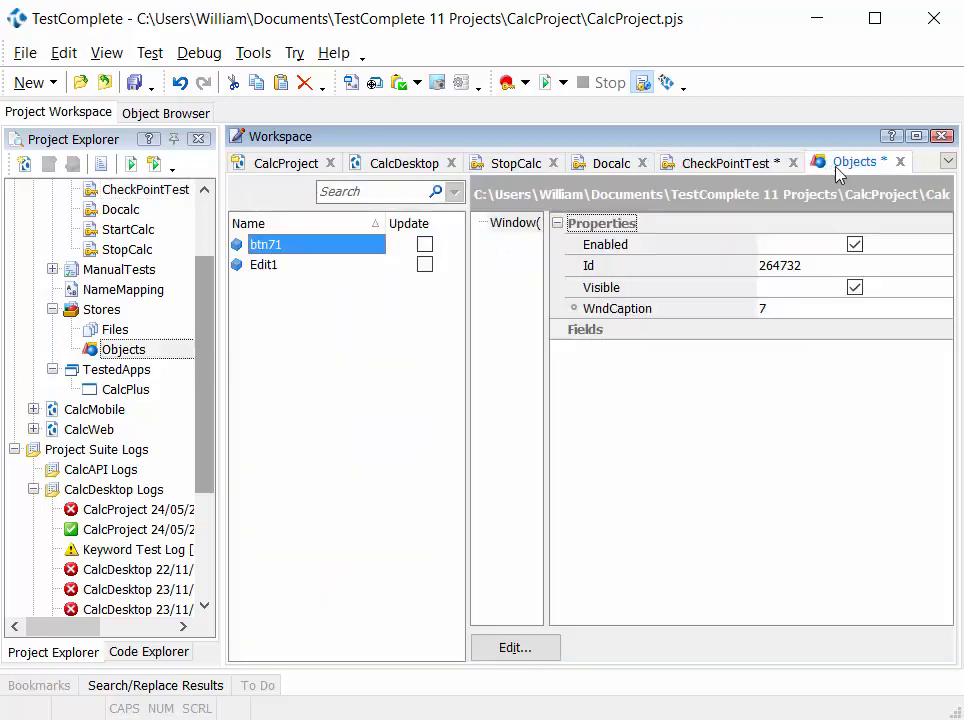
pyautogui.click(296, 248)
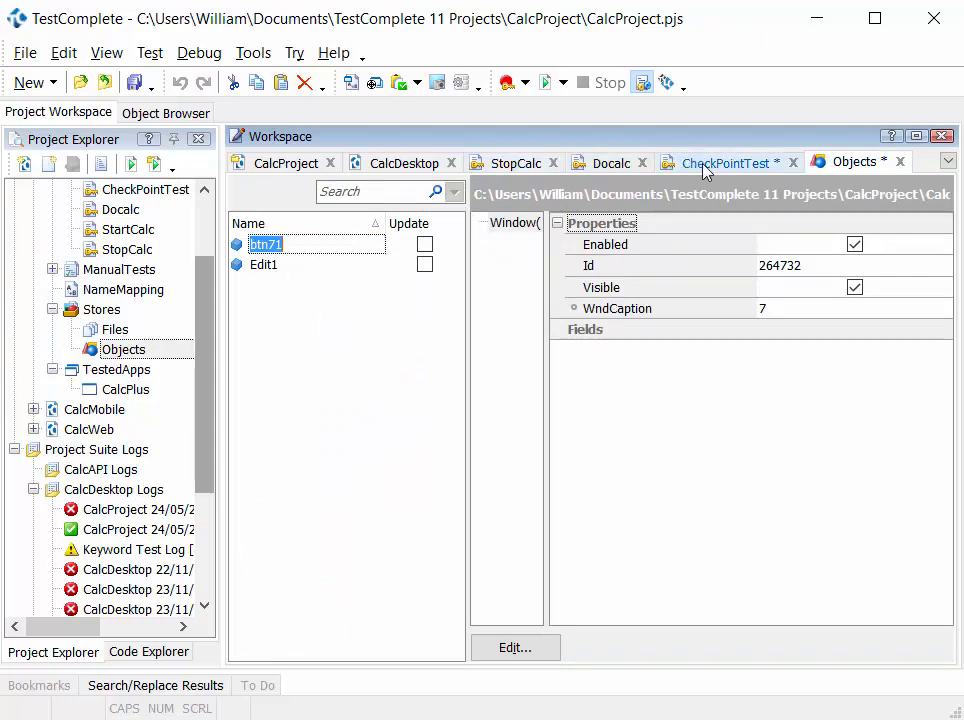
pyautogui.click(725, 163)
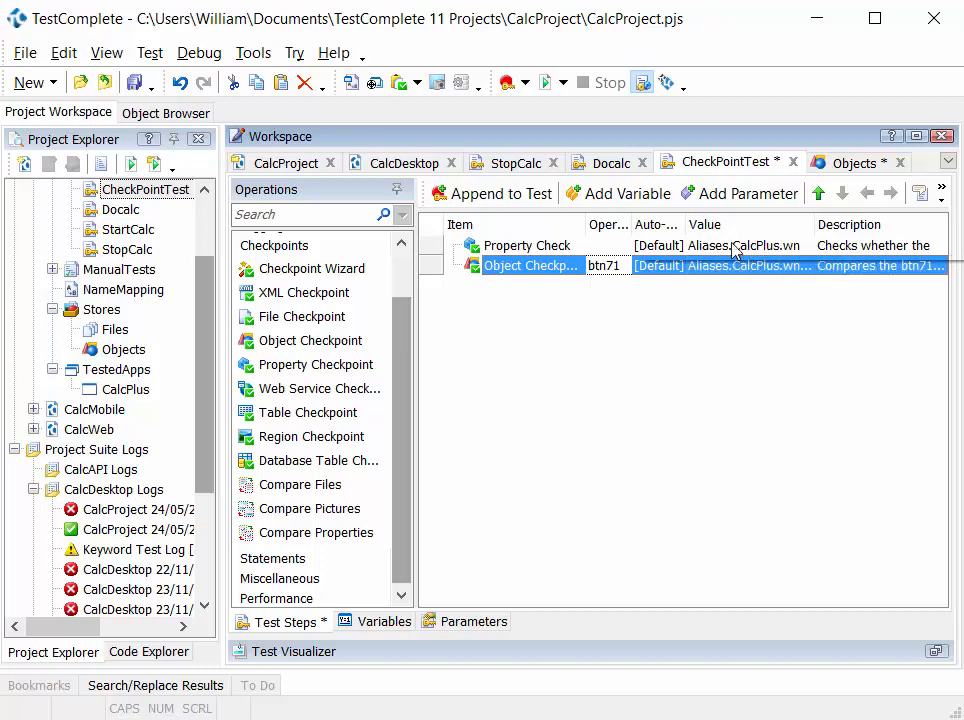
# - Add a File Checkpoint for EULA.txt in the Microsoft Calculator Plus folder, using the selected file as baseline copy EULA1
pyautogui.moveTo(291, 317)
pyautogui.mouseDown()
pyautogui.moveTo(470, 298)
pyautogui.moveTo(476, 289)
pyautogui.moveTo(475, 297)
pyautogui.mouseUp()
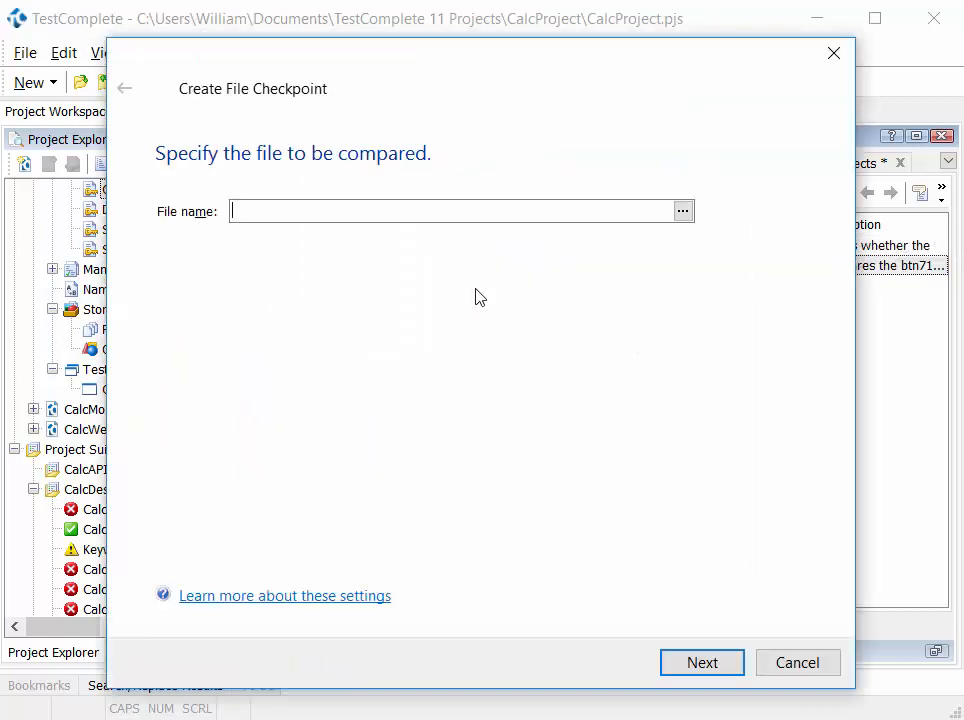
pyautogui.click(686, 212)
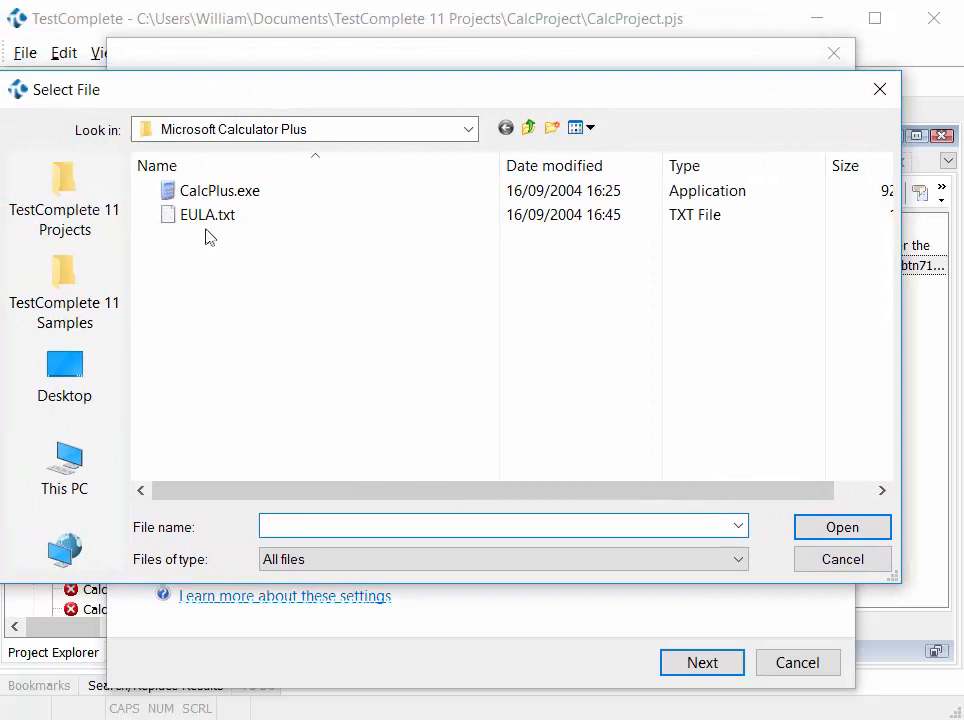
pyautogui.doubleClick(214, 220)
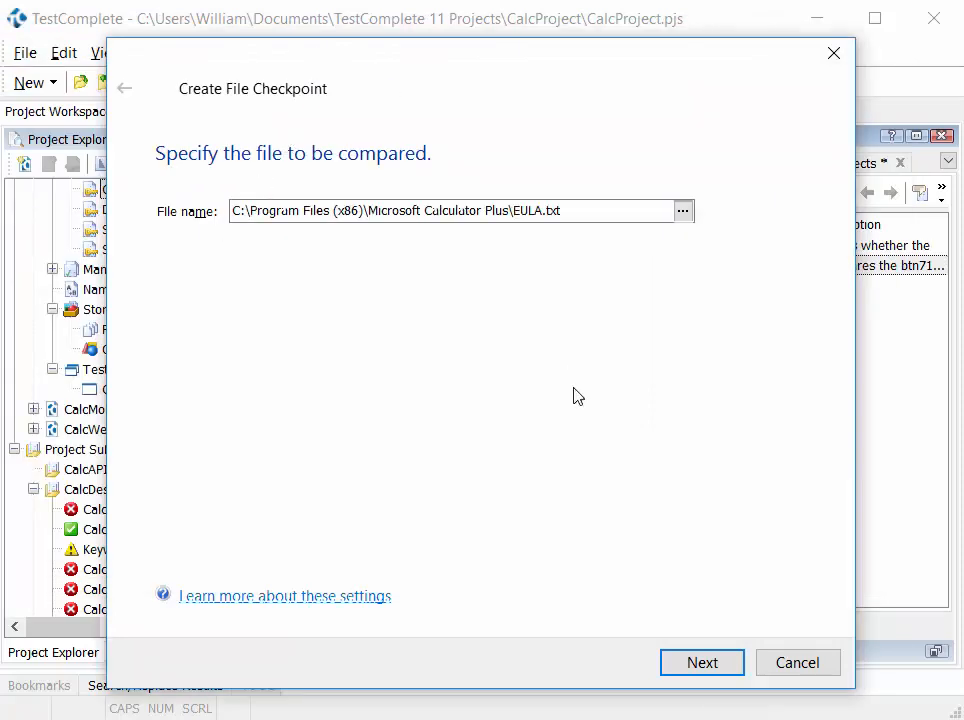
pyautogui.click(720, 672)
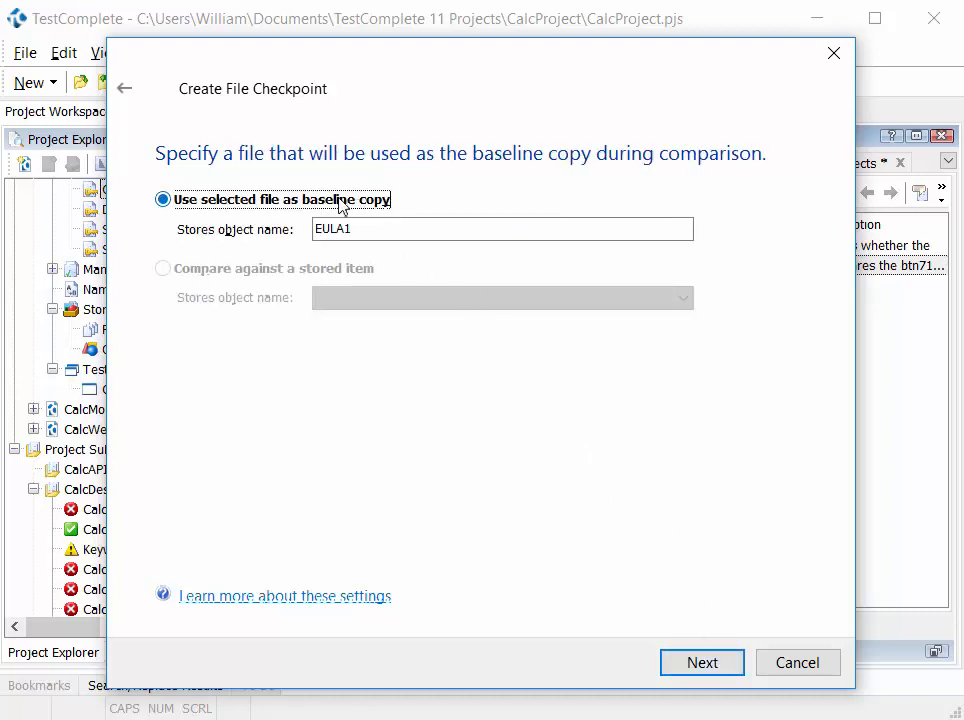
pyautogui.click(690, 667)
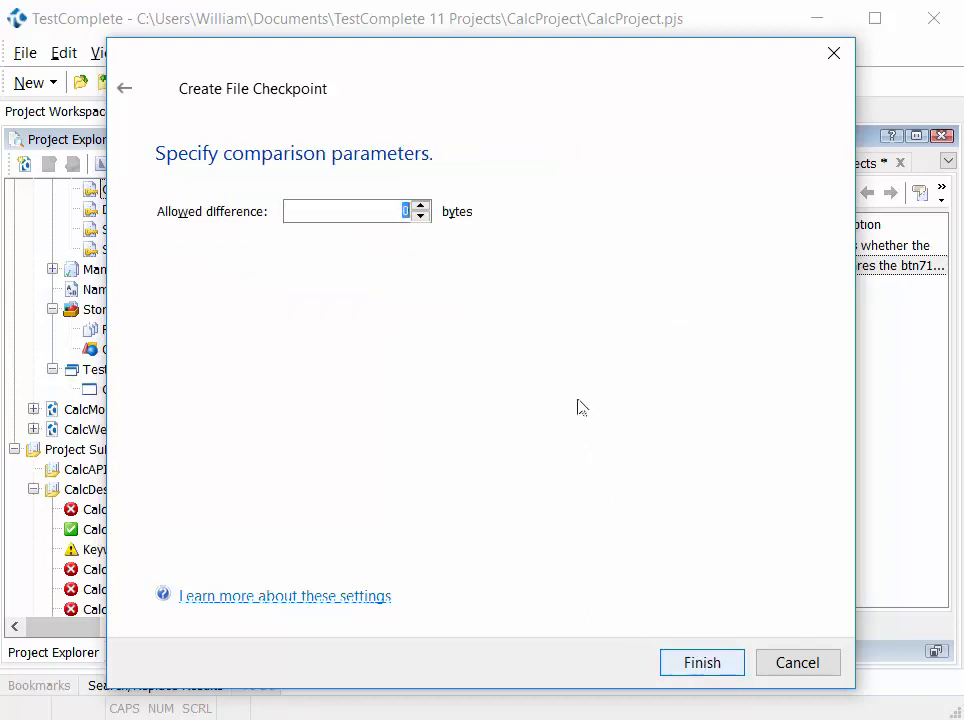
# - Set the file checkpoint's allowed difference to 4 bytes and finish creating it
pyautogui.click(421, 206)
pyautogui.click(421, 206)
pyautogui.click(421, 206)
pyautogui.click(421, 206)
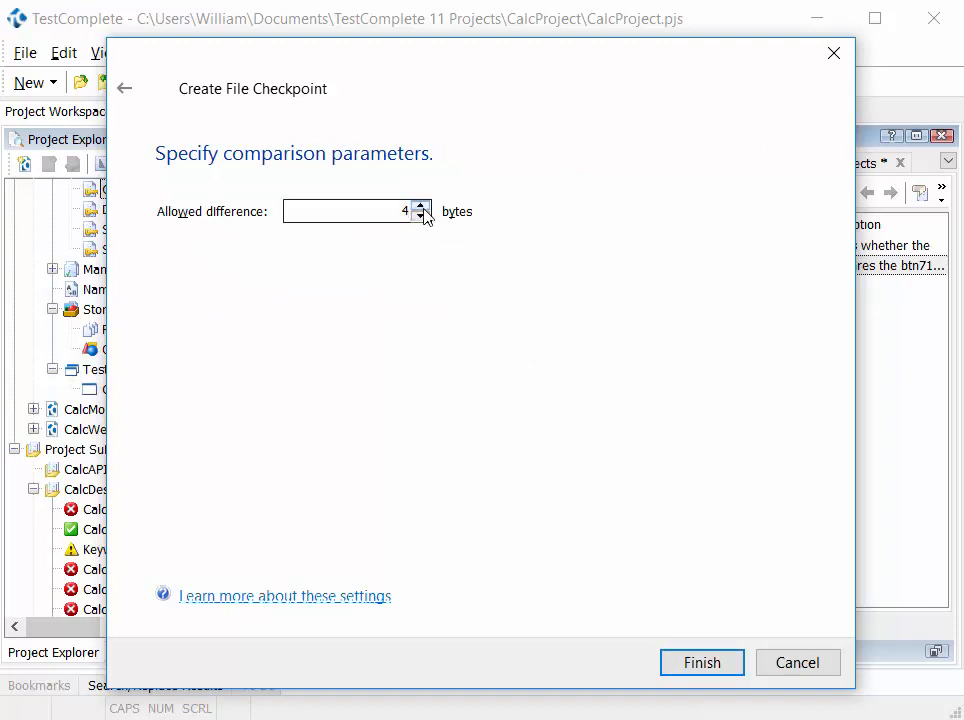
pyautogui.click(723, 663)
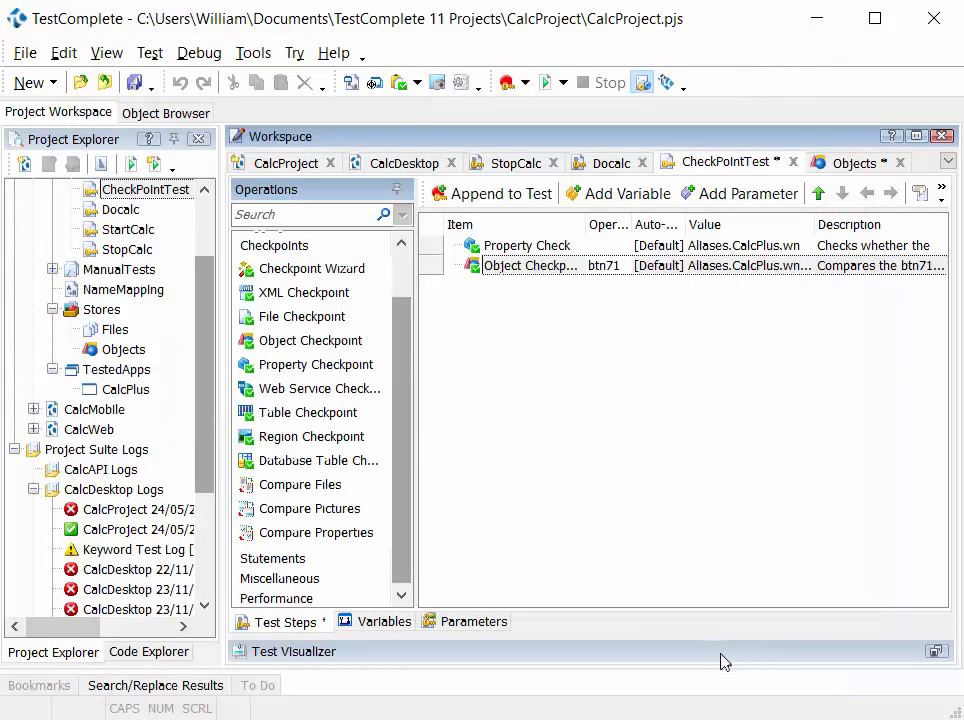
# - Review the EULA1 baseline in the Files store, and close the Files and Objects stores
pyautogui.doubleClick(114, 332)
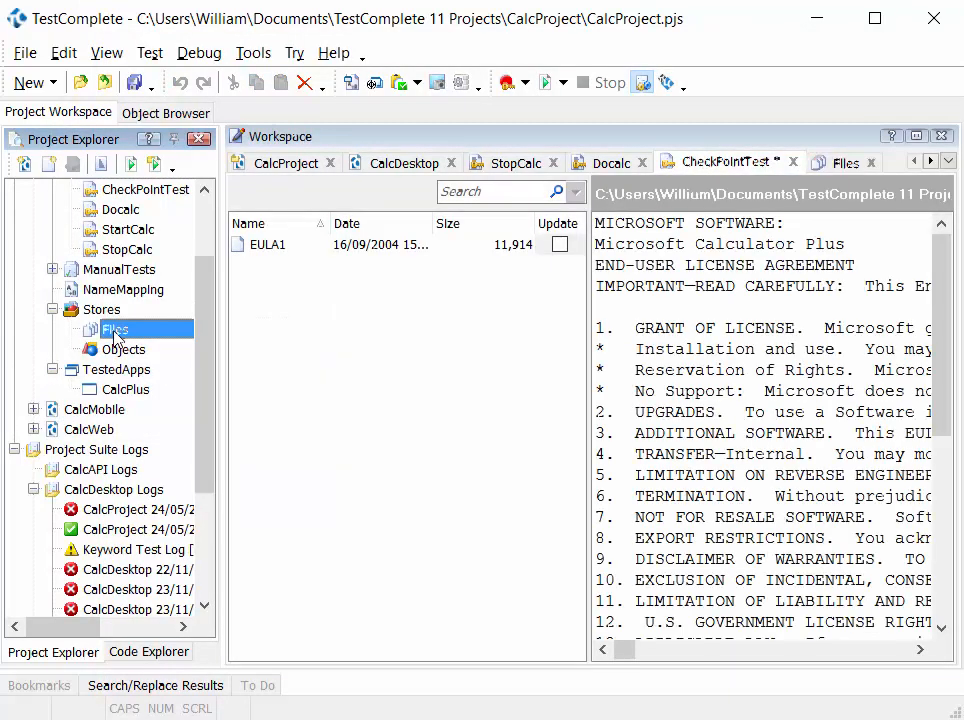
pyautogui.click(268, 258)
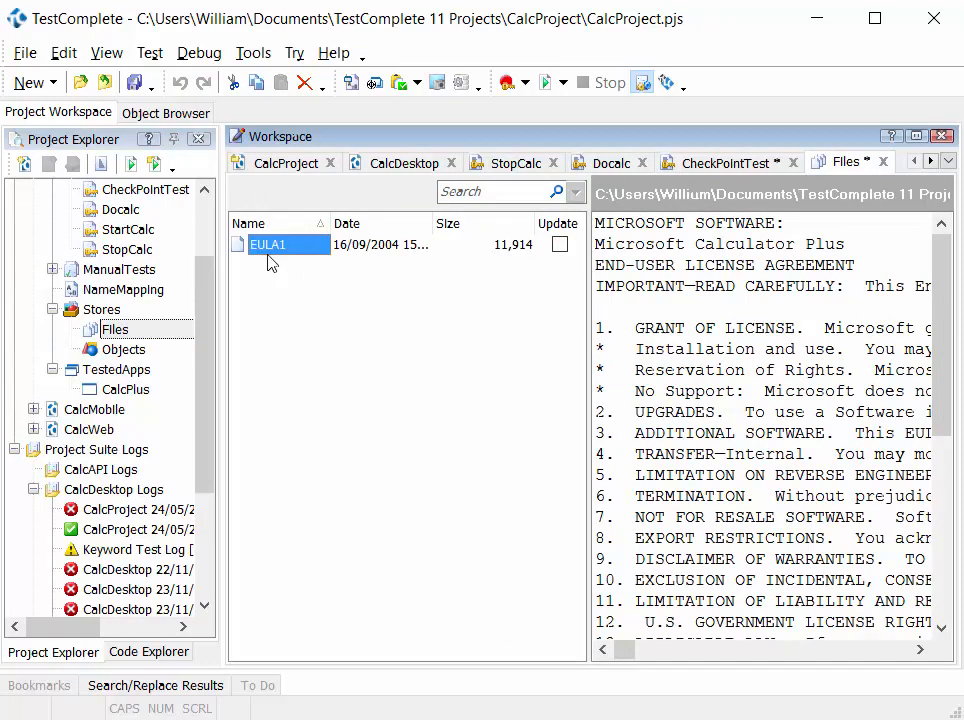
pyautogui.click(888, 165)
pyautogui.click(165, 322)
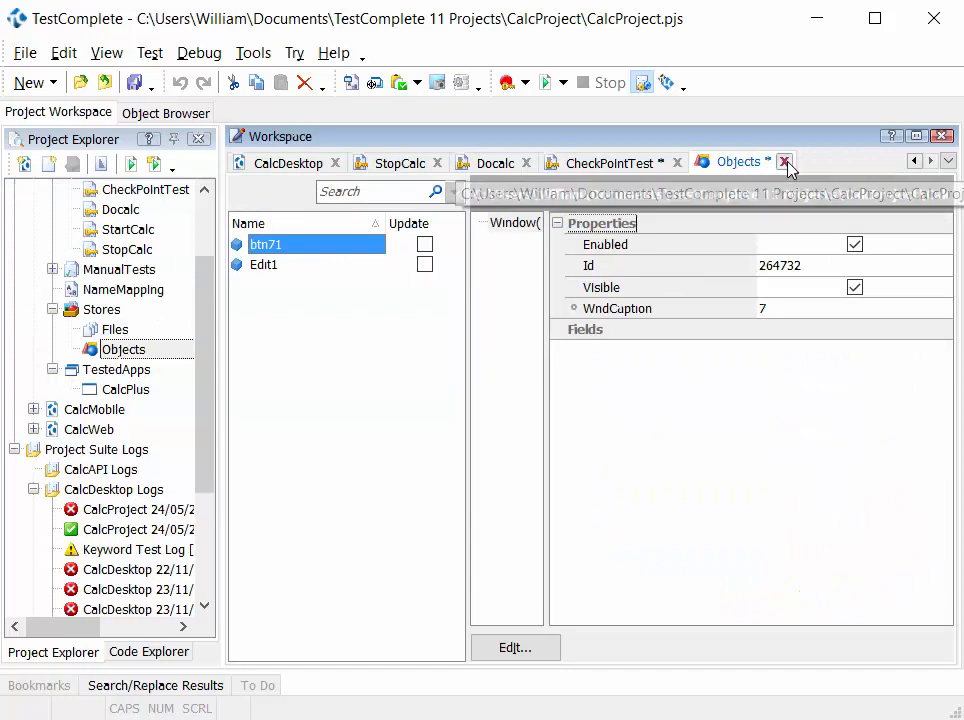
pyautogui.click(785, 162)
pyautogui.click(120, 324)
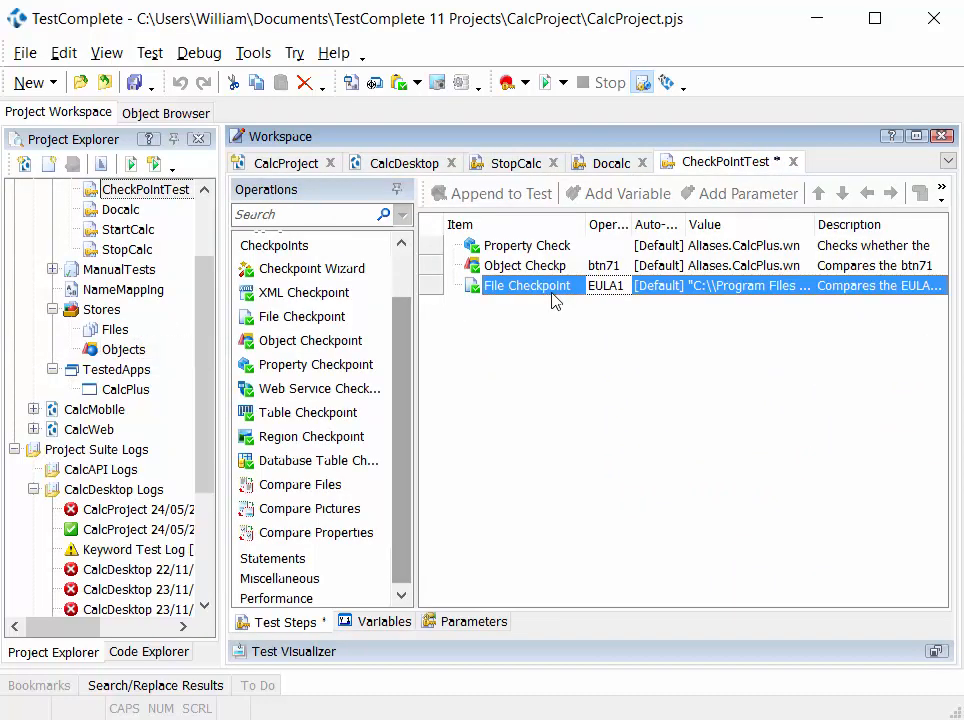
# - Inspect the stored item and file path used by the file checkpoint in CheckPointTest
pyautogui.click(605, 287)
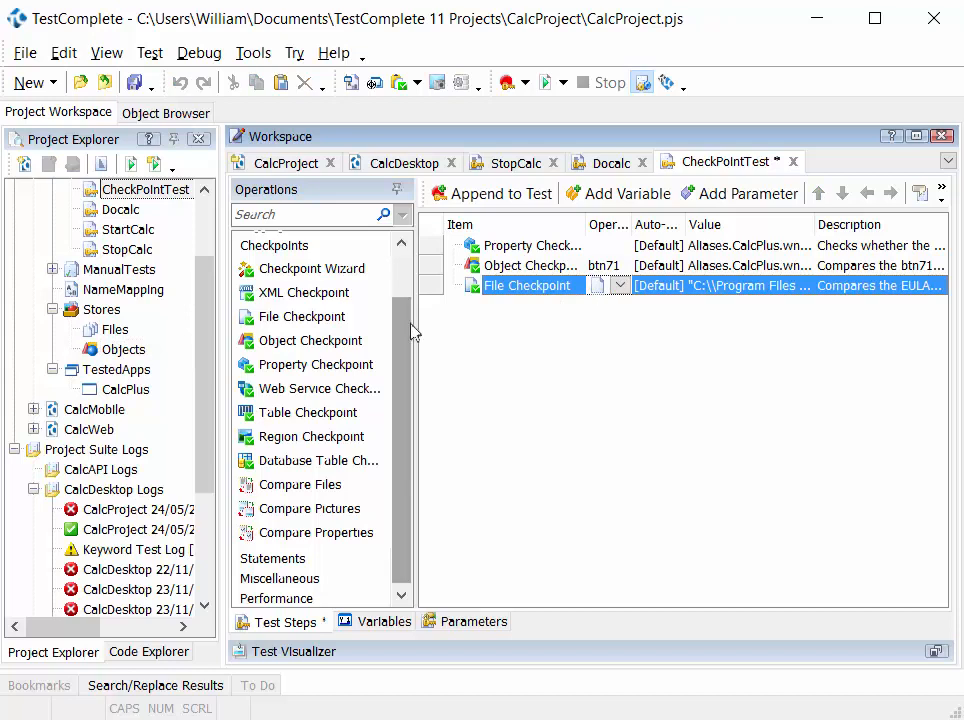
pyautogui.click(762, 290)
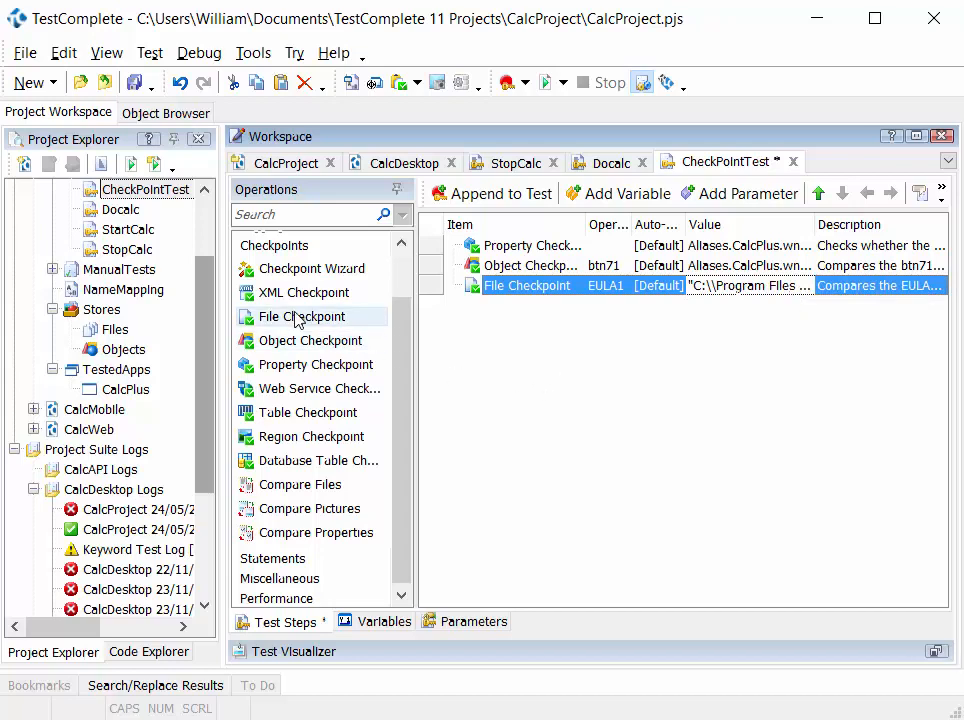
# - Start a Region Checkpoint on the whole Calculator Plus window, capturing it as wndSciCalc1 with pixel and color tolerance 0
pyautogui.moveTo(323, 444); pyautogui.dragTo(505, 363)
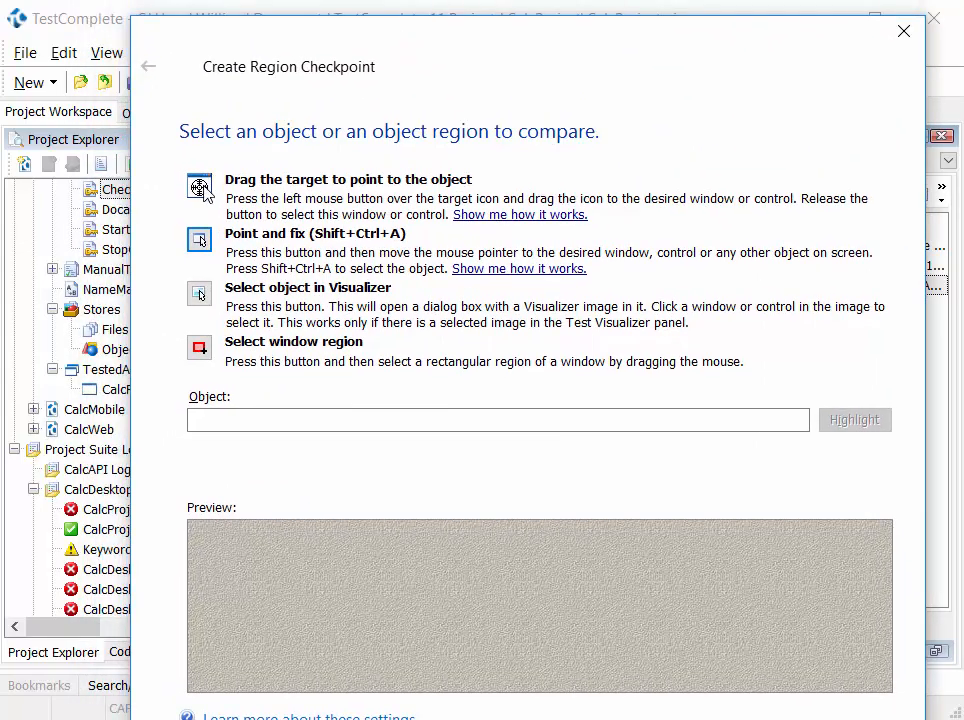
pyautogui.moveTo(202, 186); pyautogui.dragTo(152, 118)
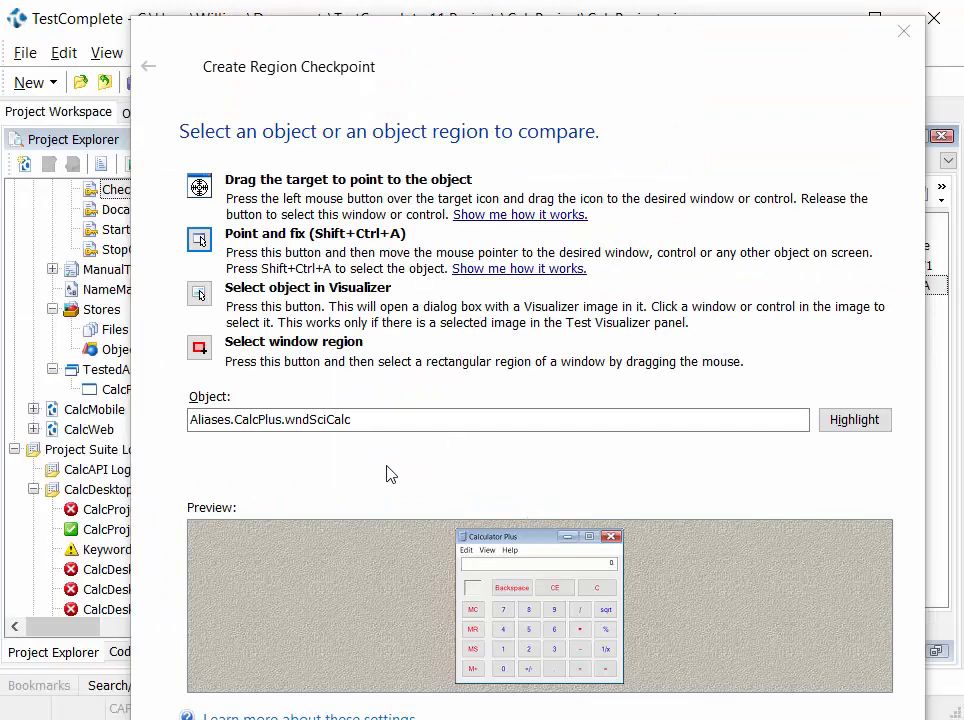
pyautogui.click(394, 424)
pyautogui.click(394, 423)
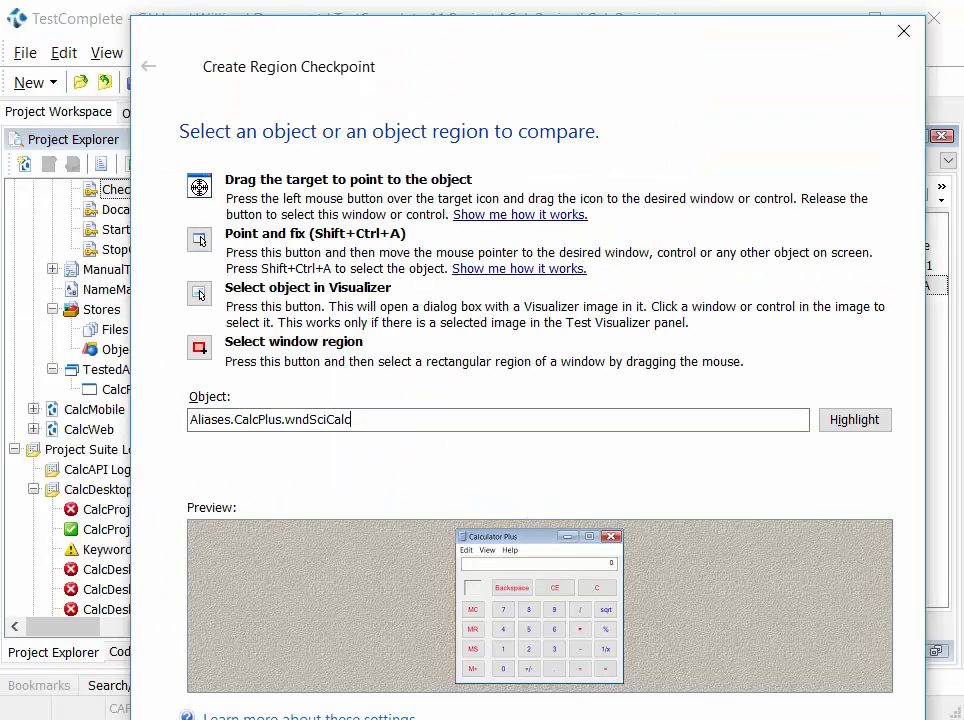
pyautogui.press('Return')
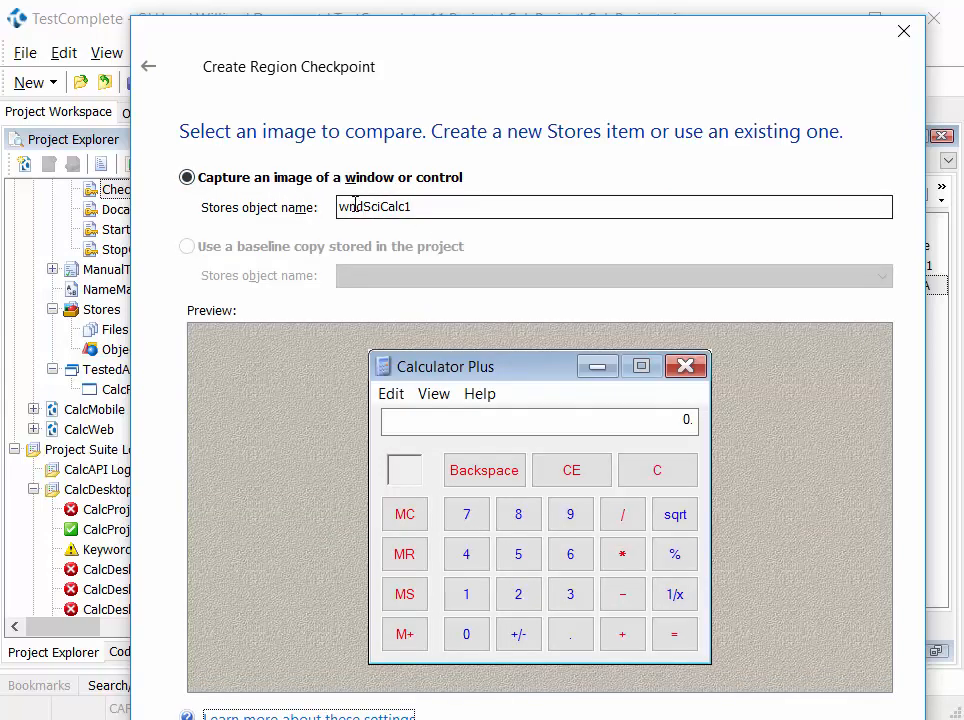
pyautogui.click(745, 719)
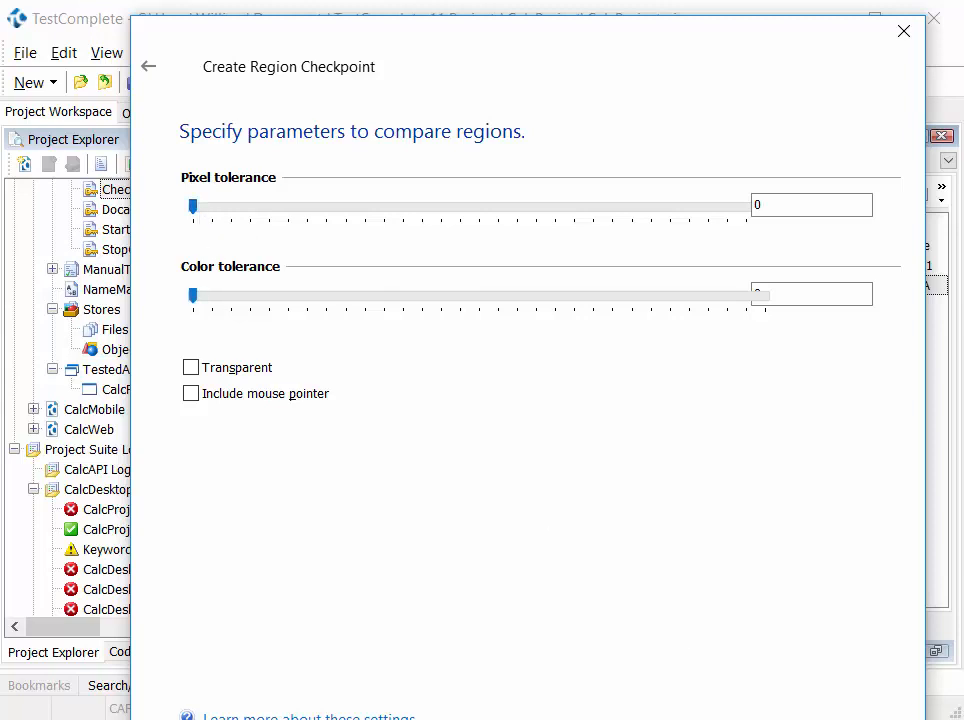
pyautogui.press('Return')
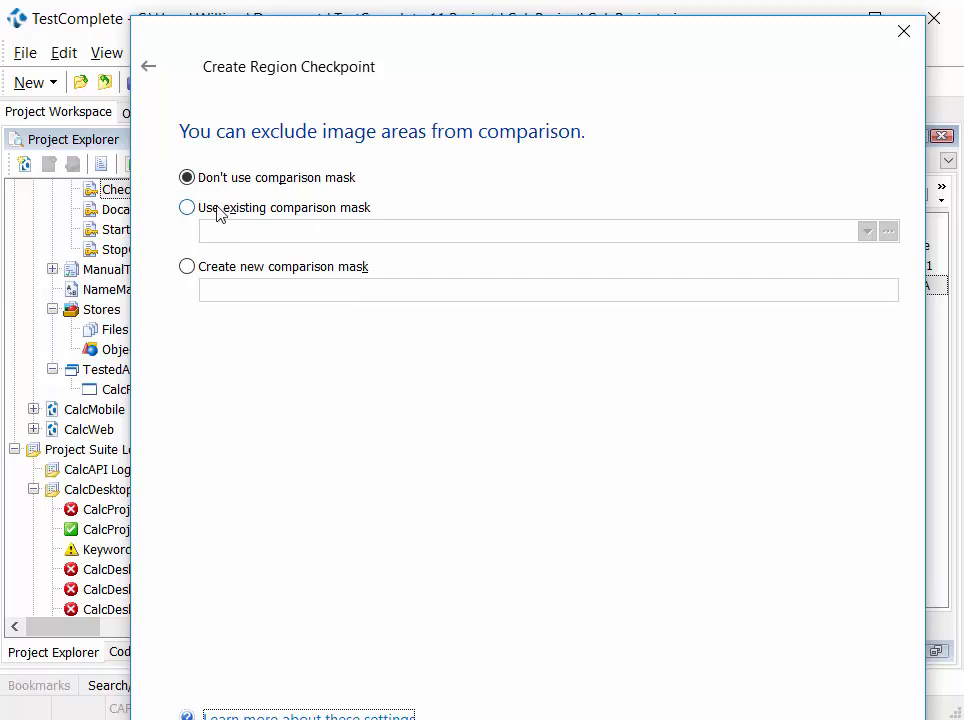
# - Create a new comparison mask that excludes the calculator's rectangular result display, and finish the region checkpoint
pyautogui.click(190, 268)
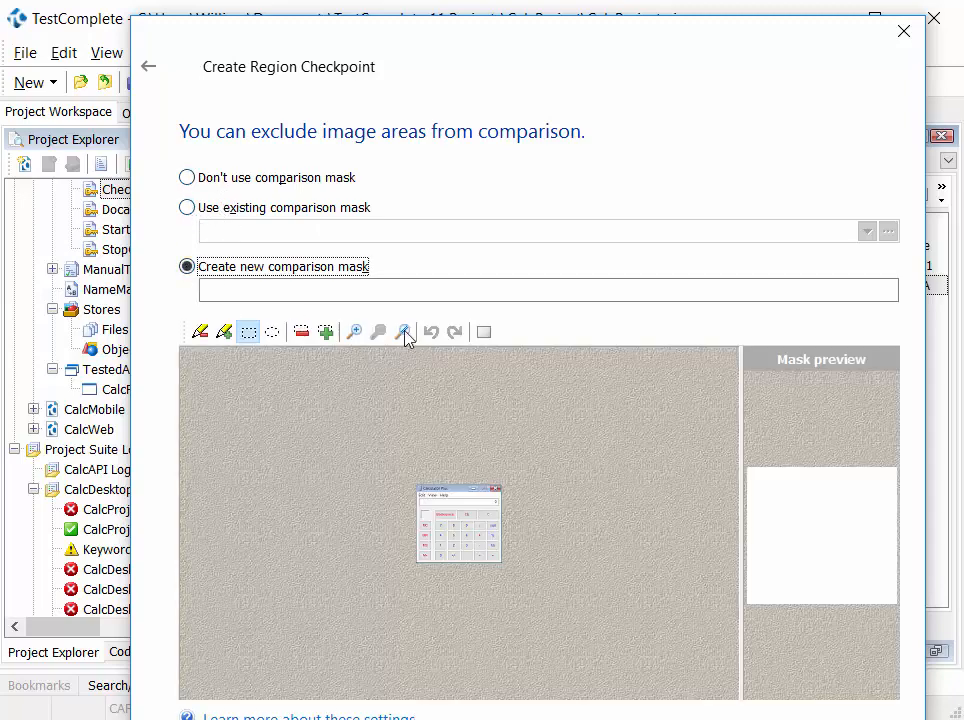
pyautogui.click(354, 331)
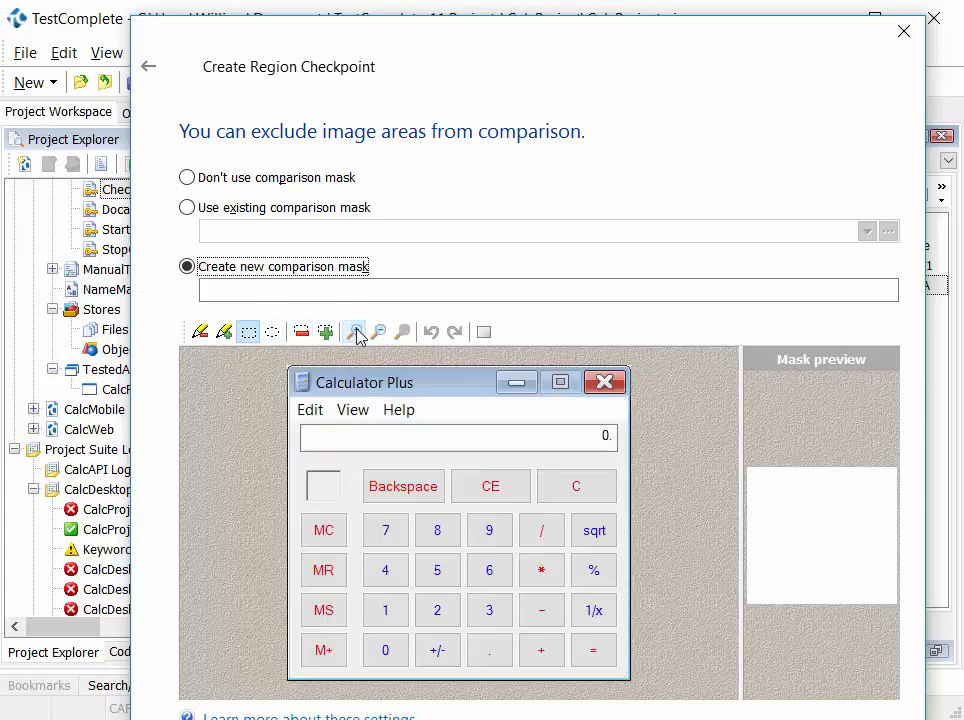
pyautogui.click(248, 333)
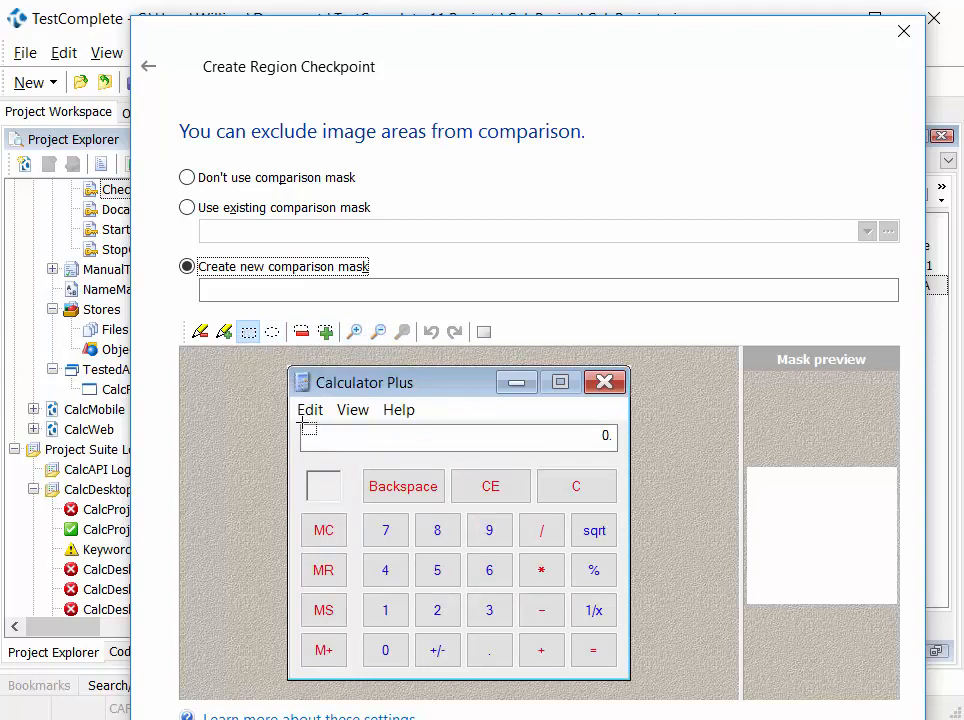
pyautogui.moveTo(302, 426); pyautogui.dragTo(626, 452)
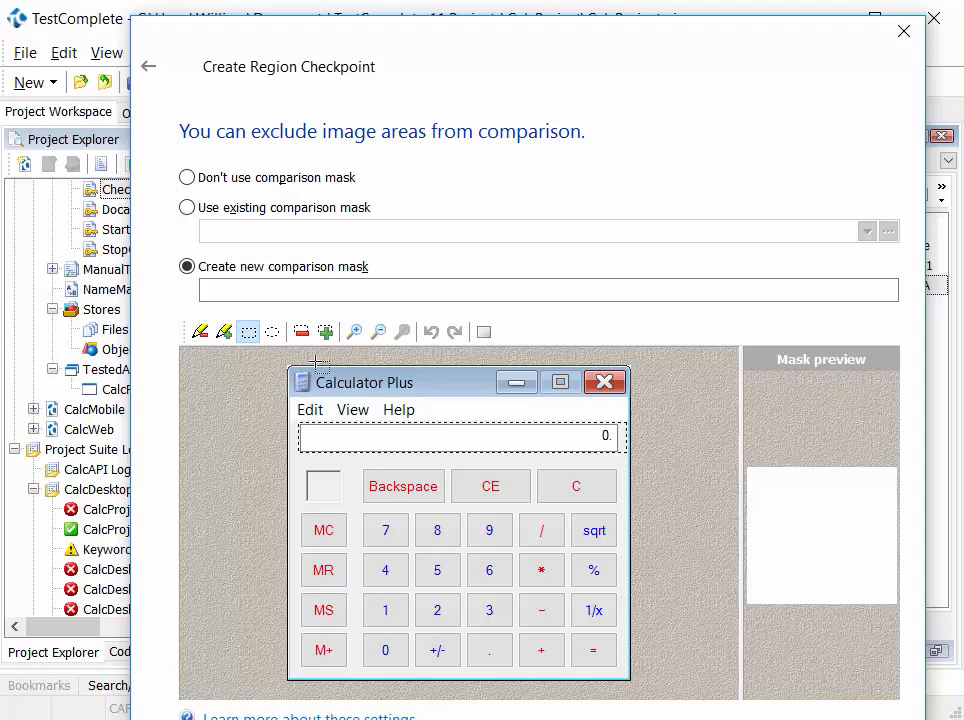
pyautogui.click(301, 332)
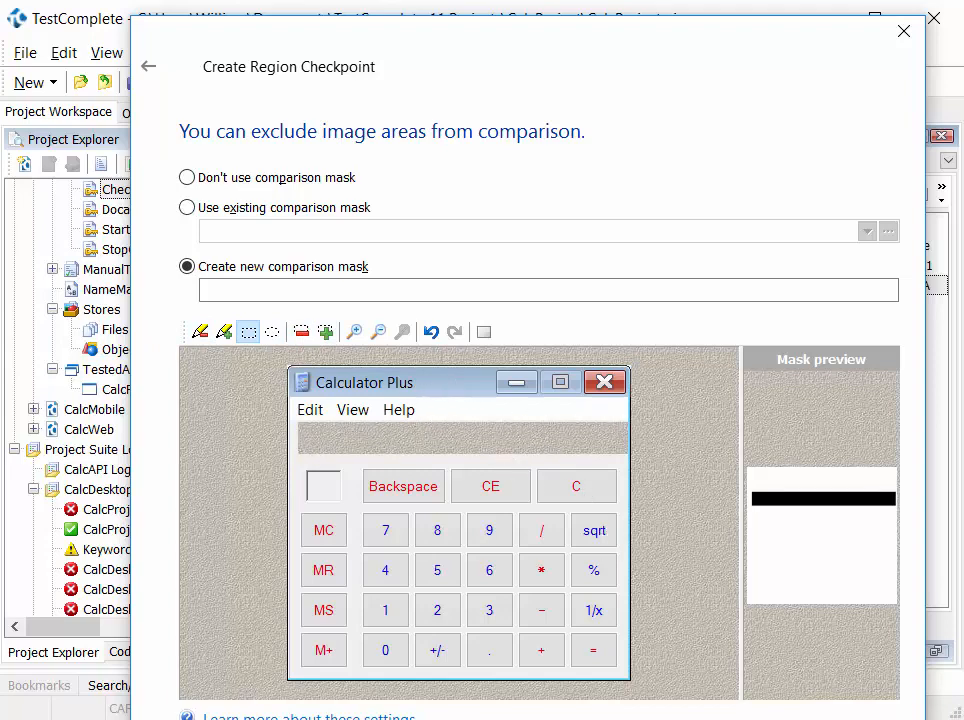
pyautogui.press('Return')
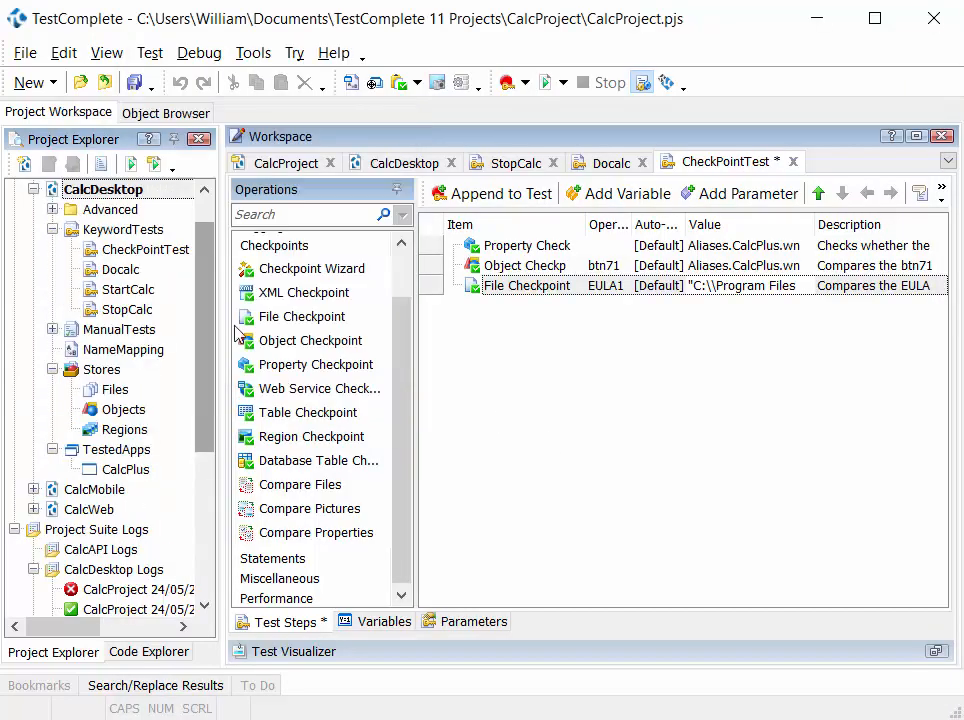
# - Open the Regions store and review the wndSciCalc1 baseline image and its wndSciCalc1_Mask
pyautogui.doubleClick(116, 430)
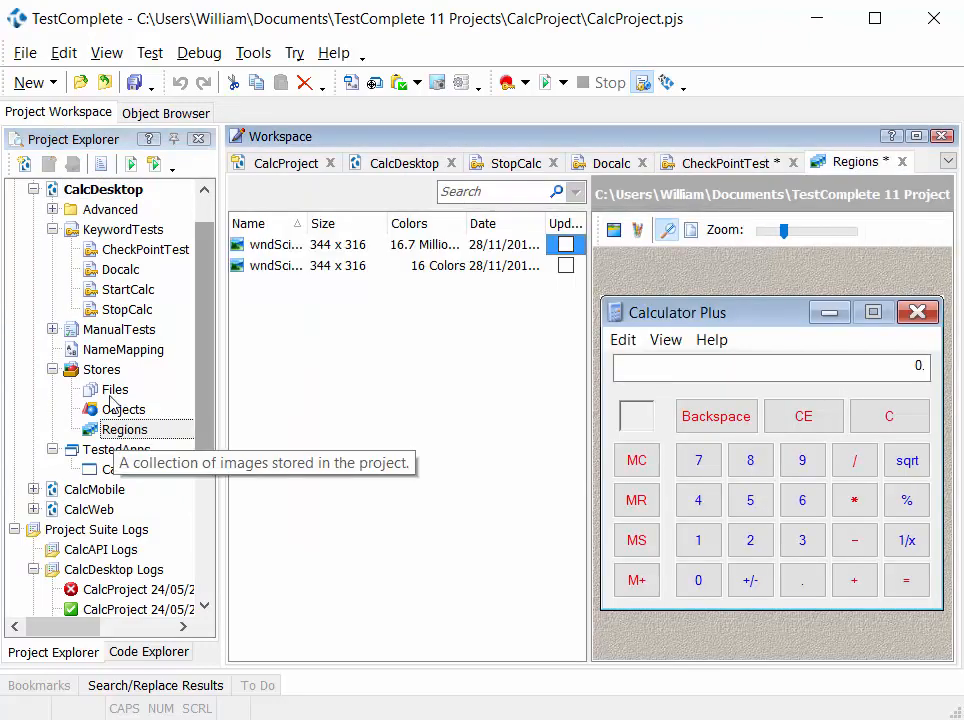
pyautogui.click(300, 268)
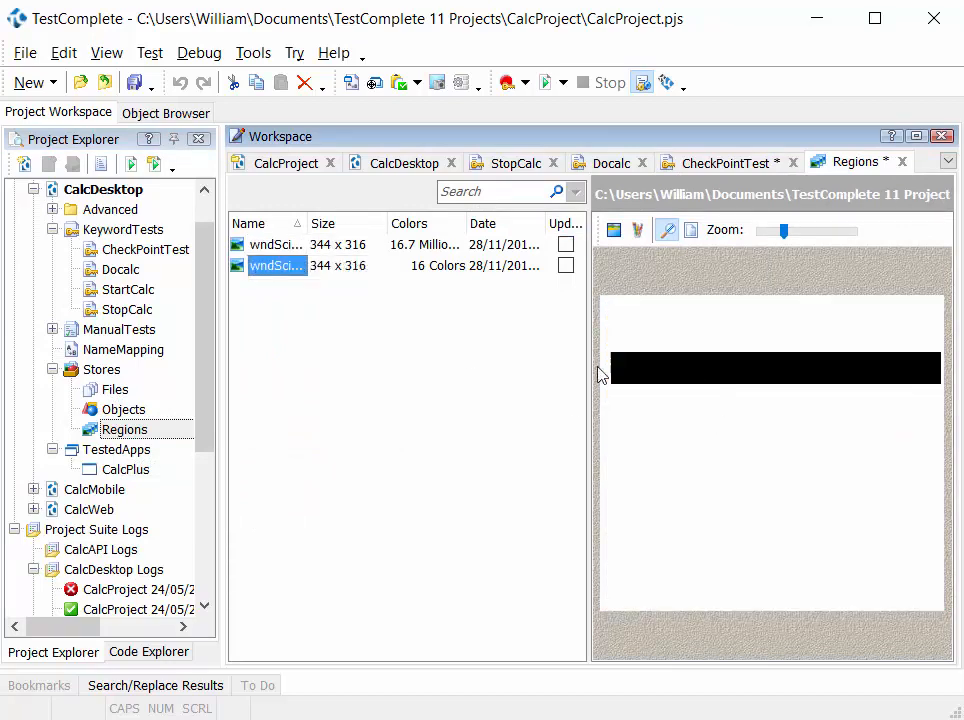
pyautogui.click(285, 246)
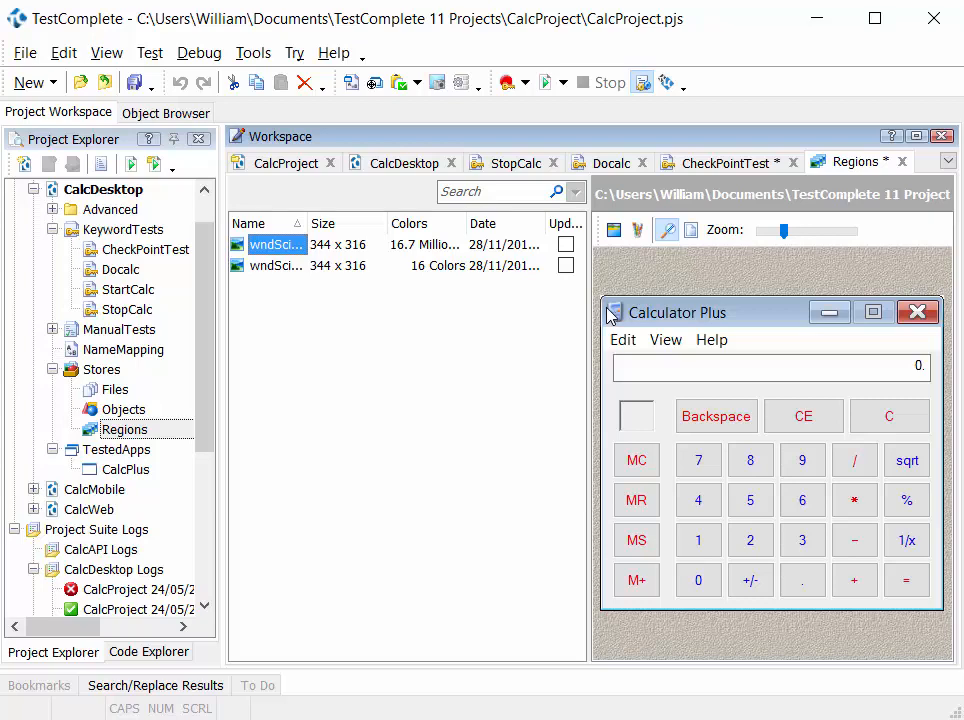
# - Inspect the parameter value of the region checkpoint in CheckPointTest, including its mask reference
pyautogui.click(748, 166)
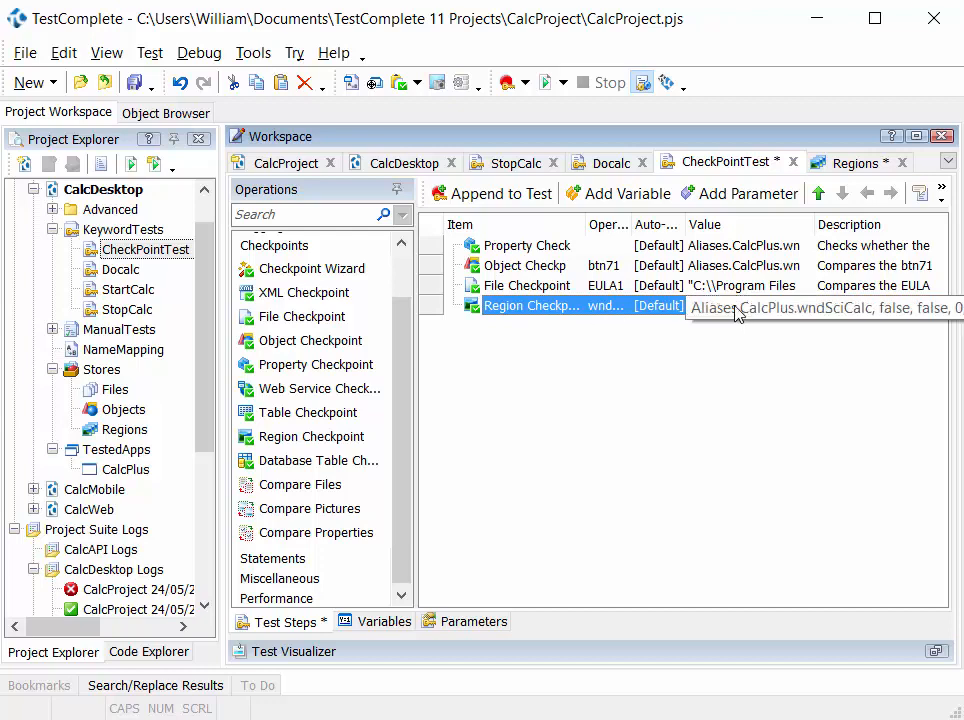
pyautogui.click(795, 307)
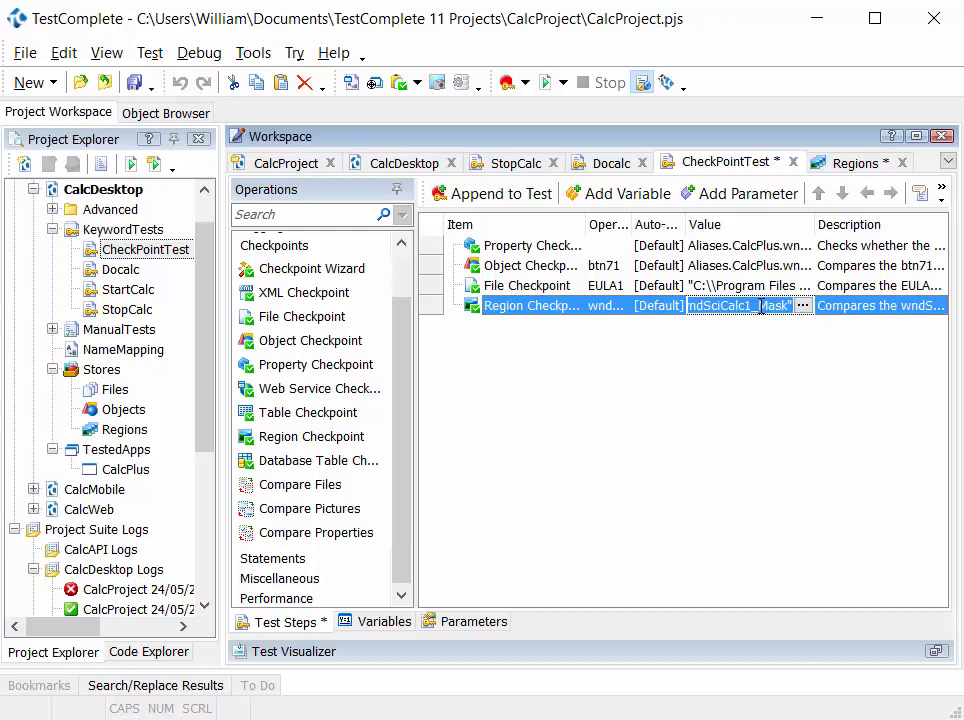
pyautogui.click(722, 410)
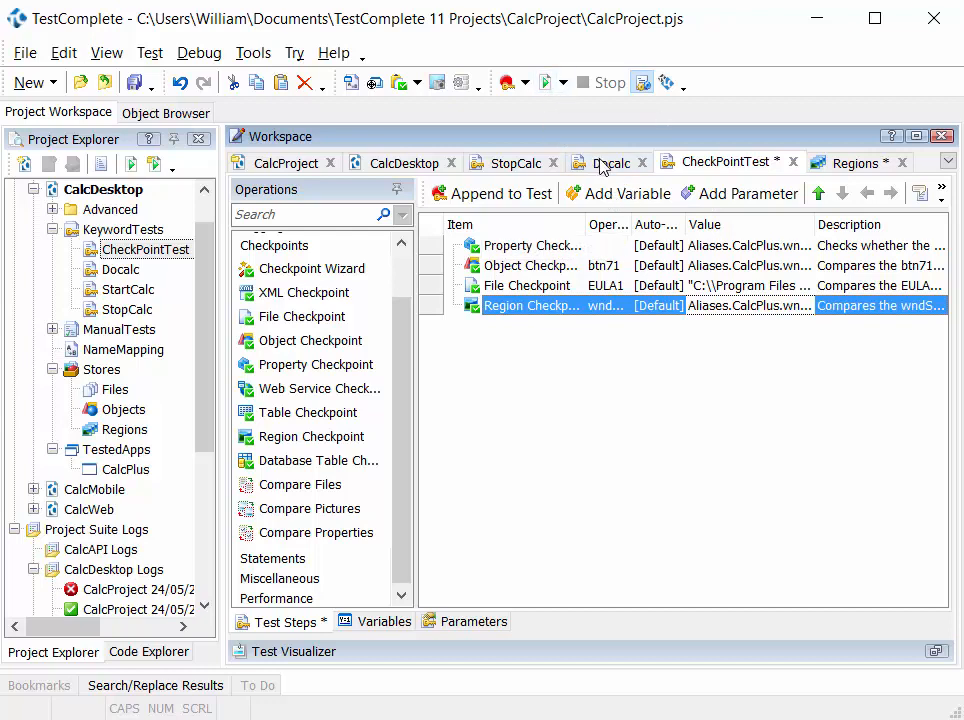
# - Run the CheckPointTest keyword test and go through each checkpoint entry in its test log
pyautogui.click(940, 190)
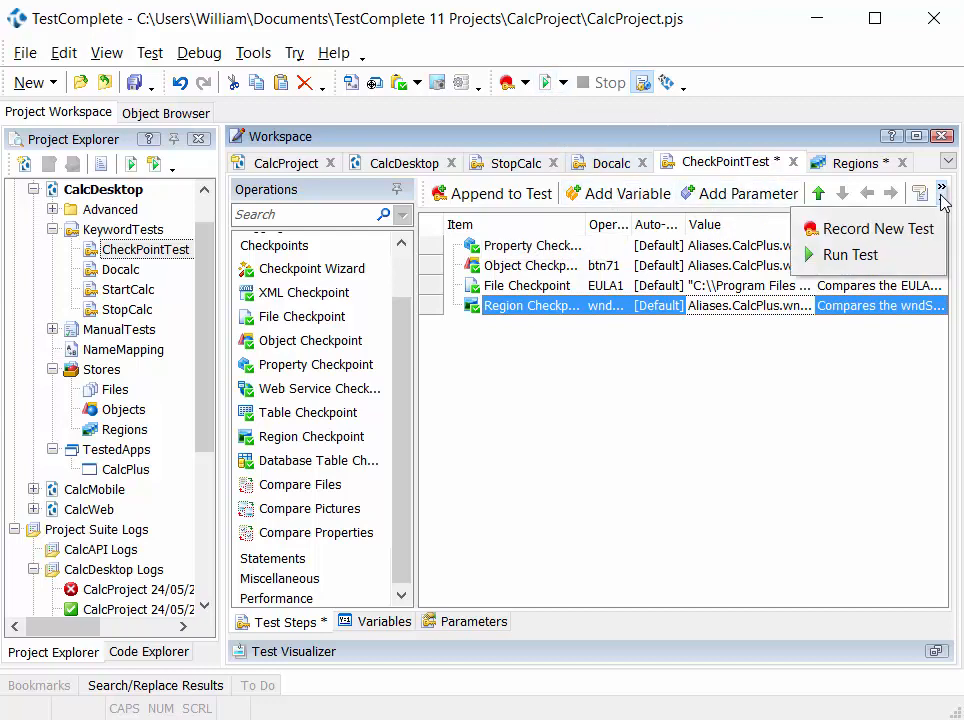
pyautogui.click(852, 257)
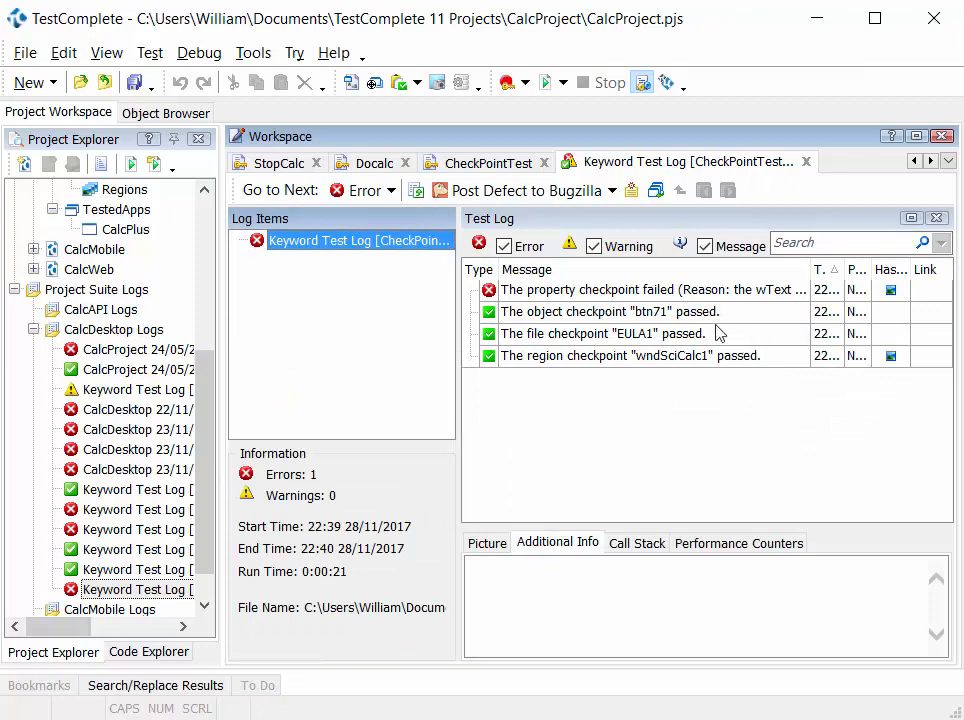
pyautogui.click(675, 292)
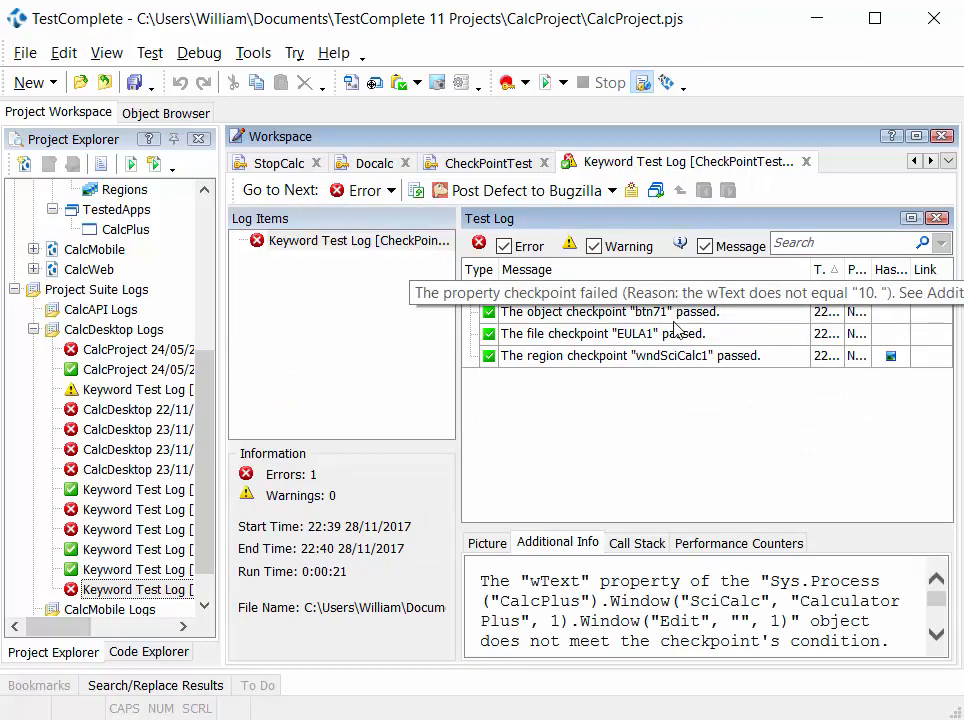
pyautogui.click(656, 314)
pyautogui.click(686, 338)
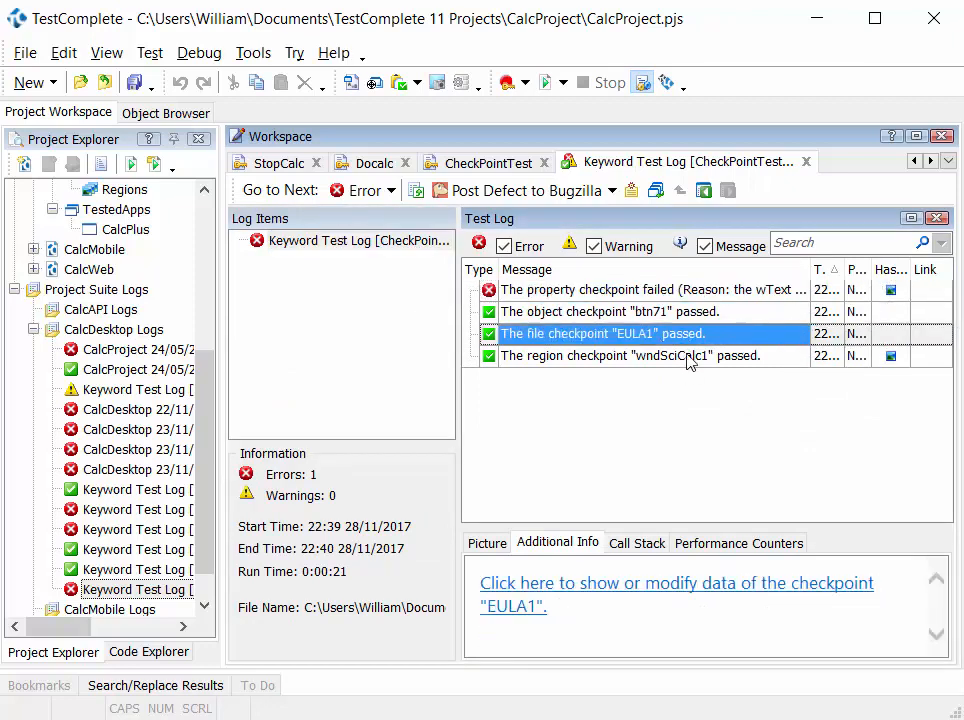
pyautogui.click(689, 359)
# - Examine the additional info of the property checkpoint entry, comparing the actual and expected wText values
pyautogui.click(636, 291)
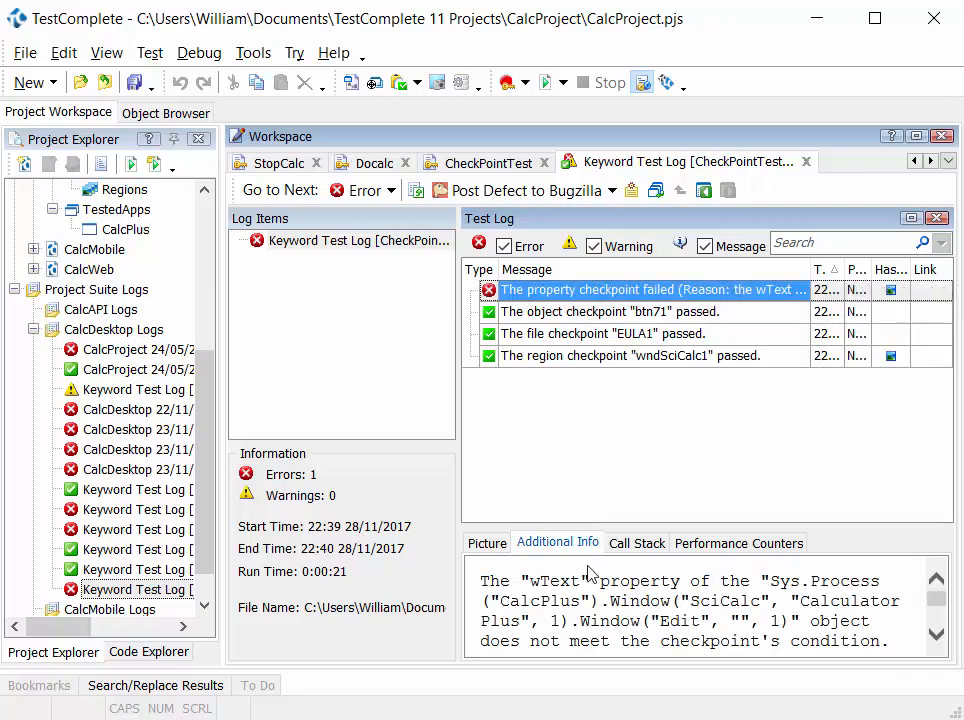
pyautogui.scroll(-4, 602, 630)
pyautogui.scroll(-6, 620, 622)
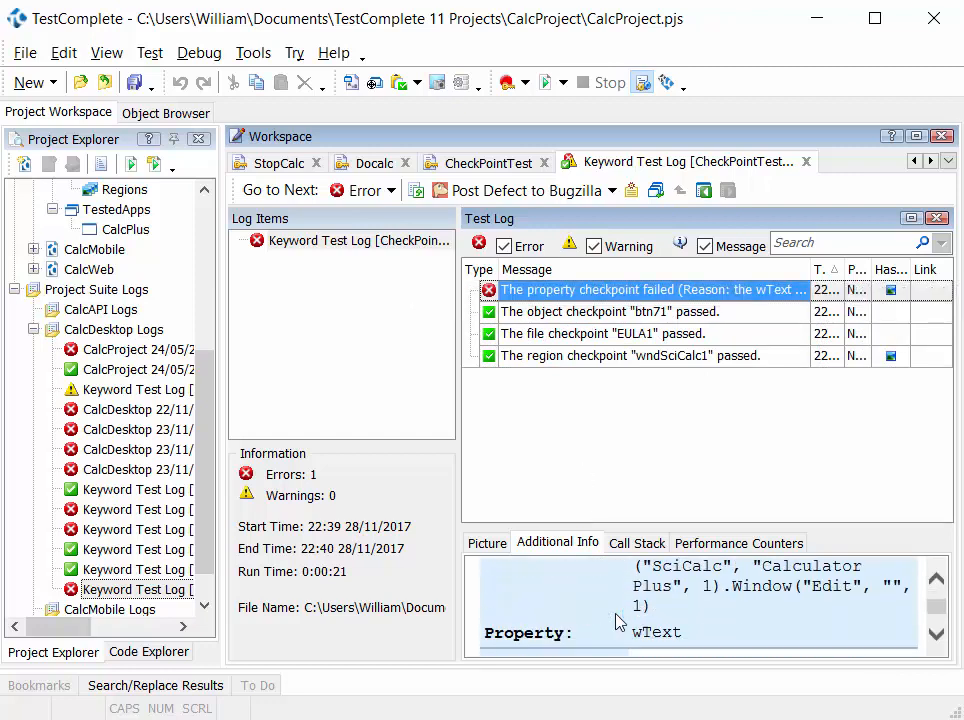
pyautogui.moveTo(646, 617); pyautogui.dragTo(673, 597)
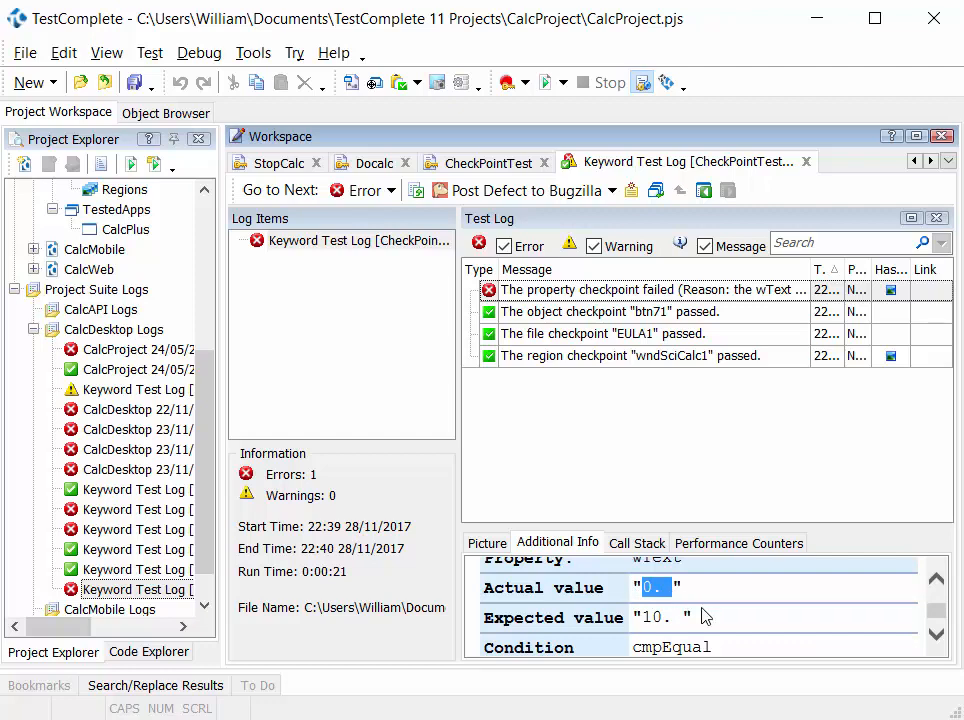
# - Review the log entries of the btn71 object, EULA1 file and wndSciCalc1 region checkpoints
pyautogui.click(722, 315)
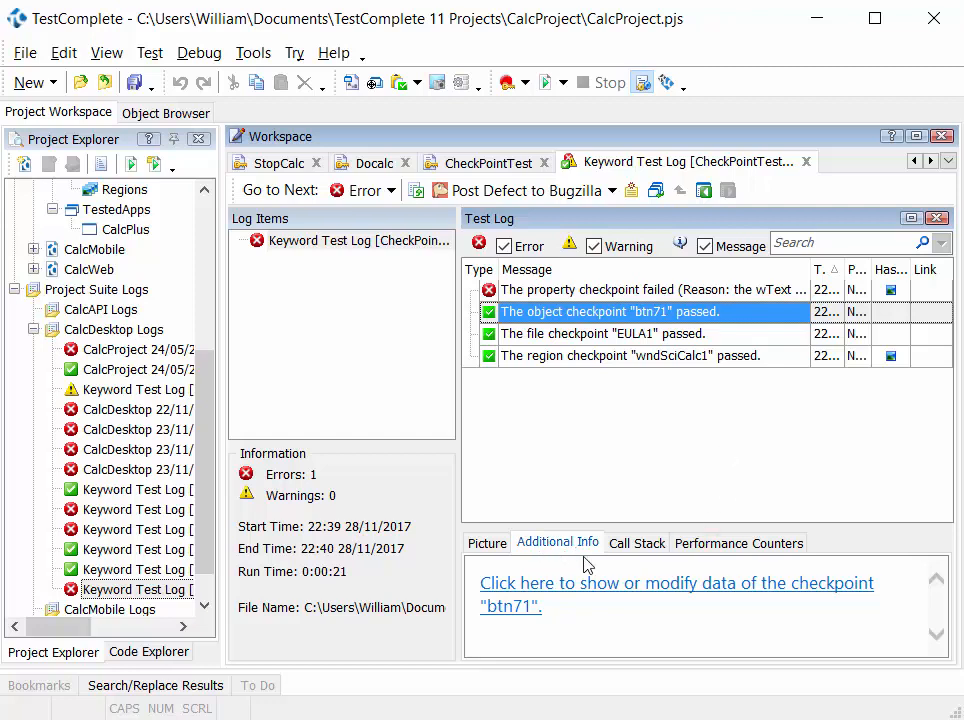
pyautogui.moveTo(555, 289); pyautogui.dragTo(610, 331)
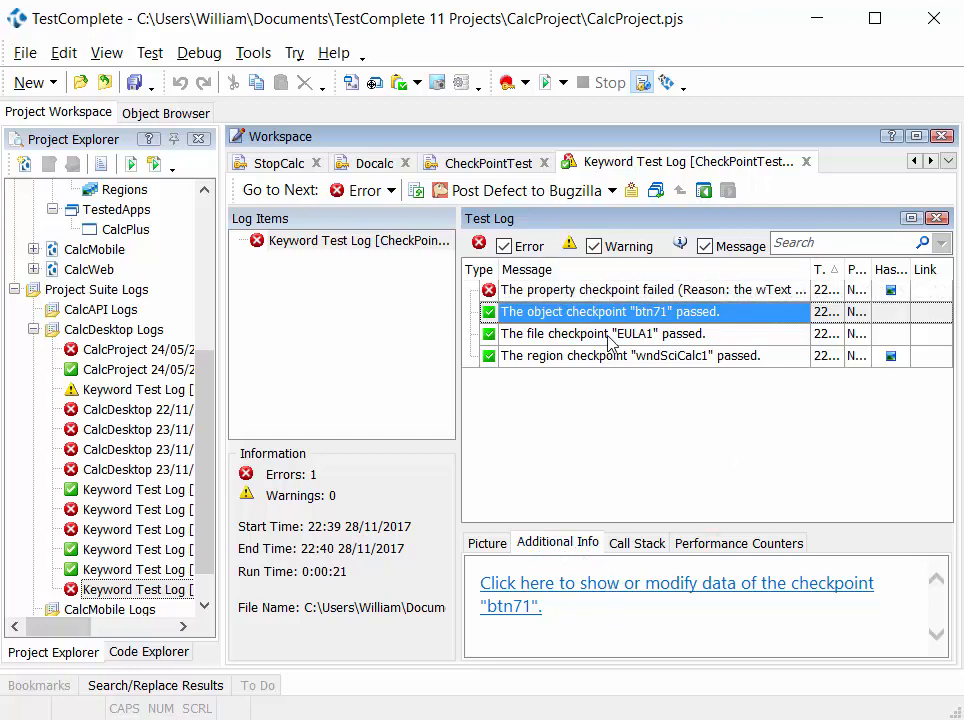
pyautogui.click(610, 334)
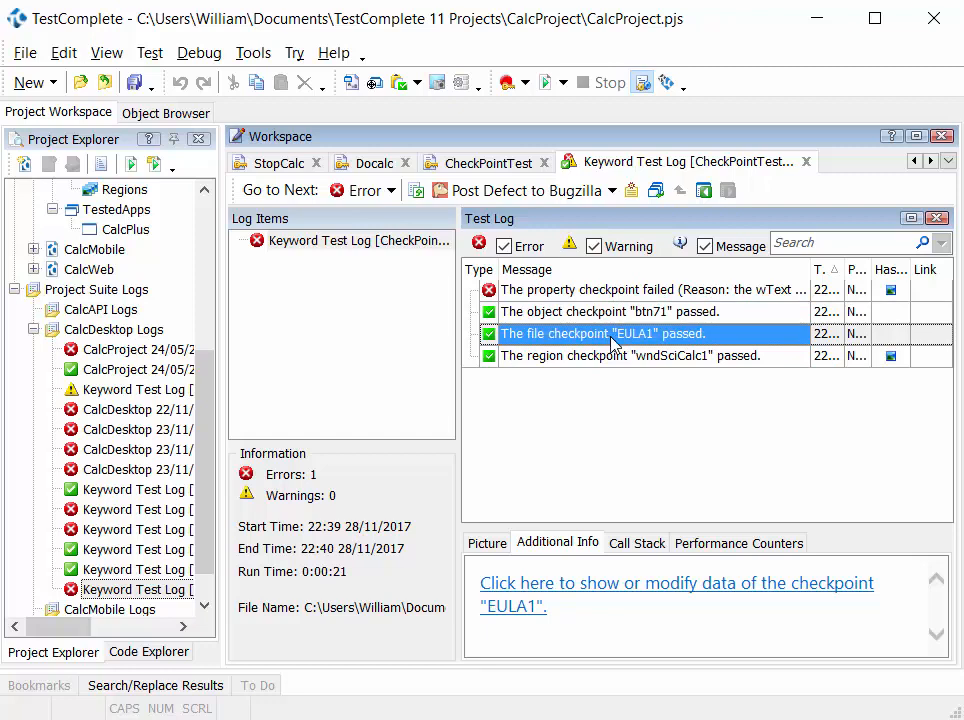
pyautogui.click(632, 362)
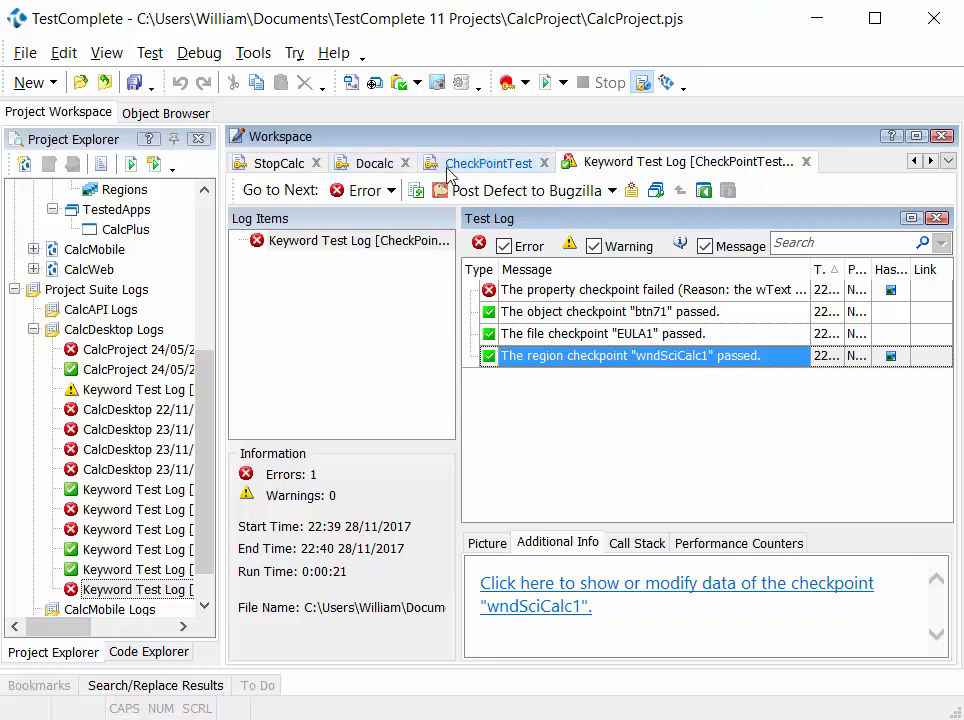
# - Return to CheckPointTest and look through the available checkpoint operations, from file, object and property to database table, web service and XML
pyautogui.click(486, 168)
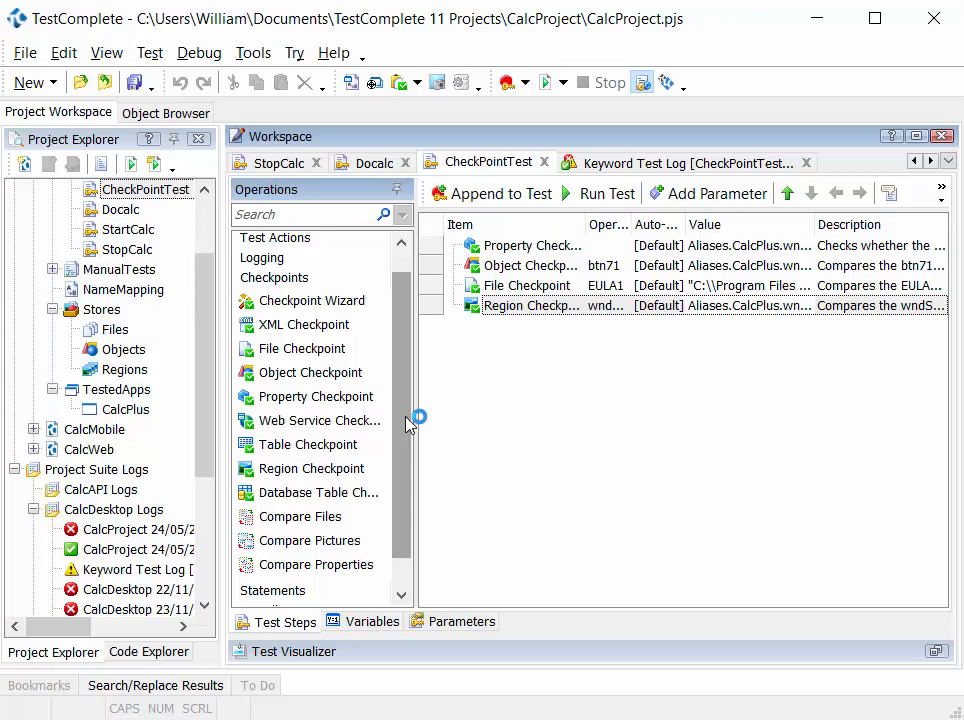
pyautogui.click(330, 356)
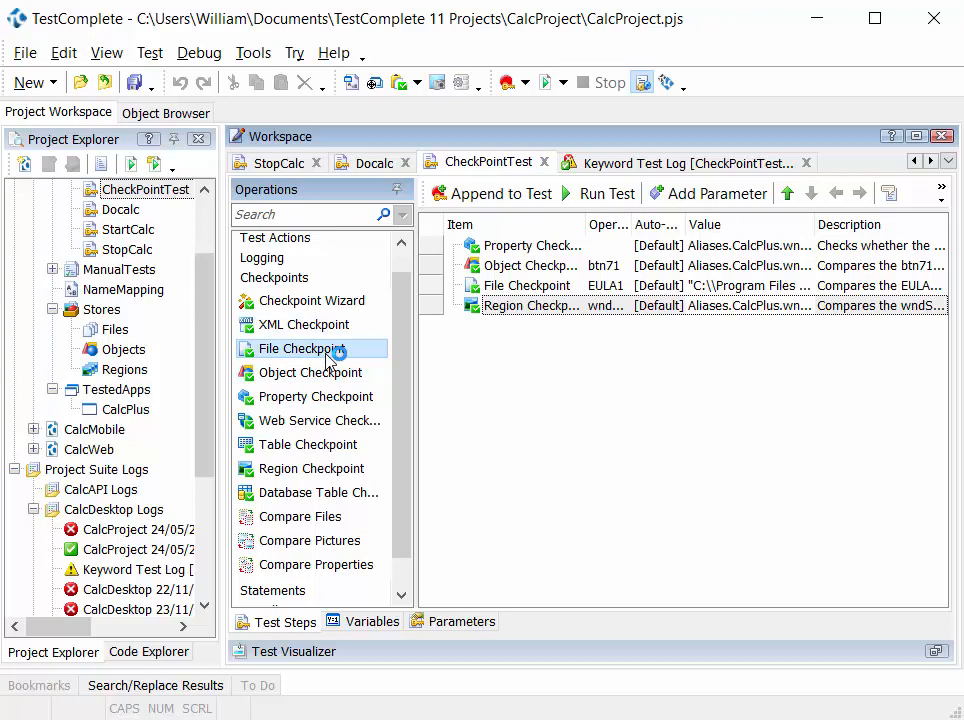
pyautogui.click(339, 374)
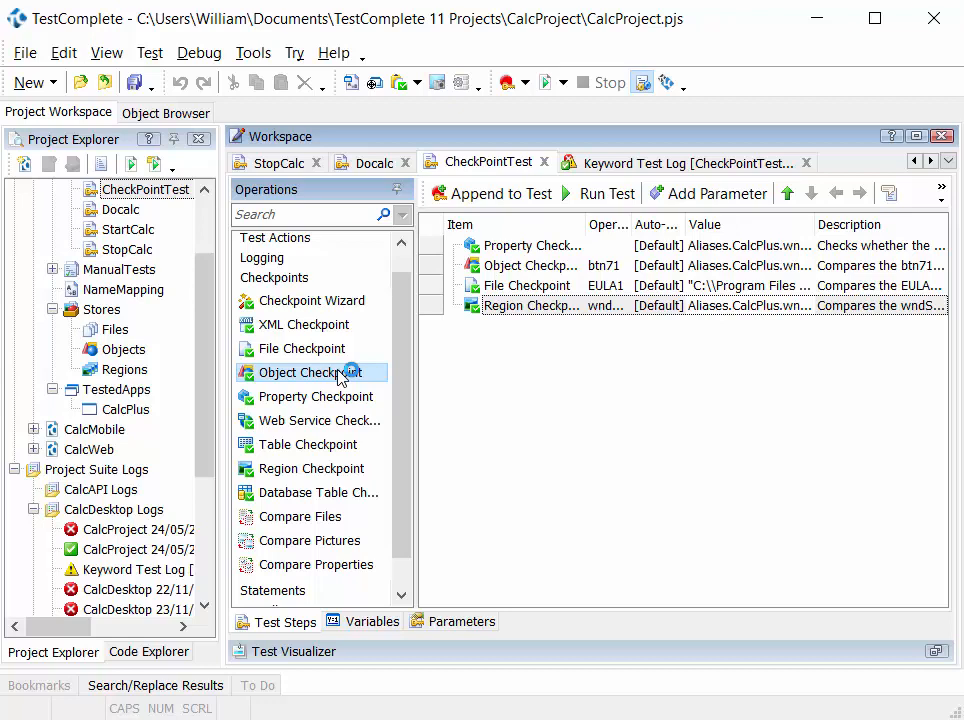
pyautogui.click(350, 398)
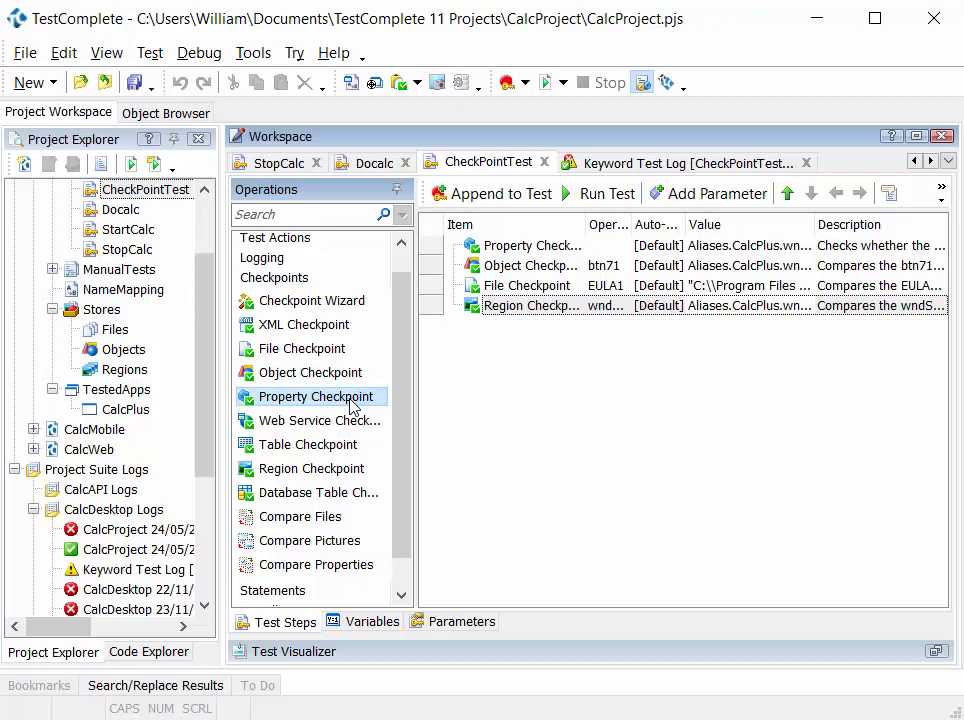
pyautogui.doubleClick(360, 470)
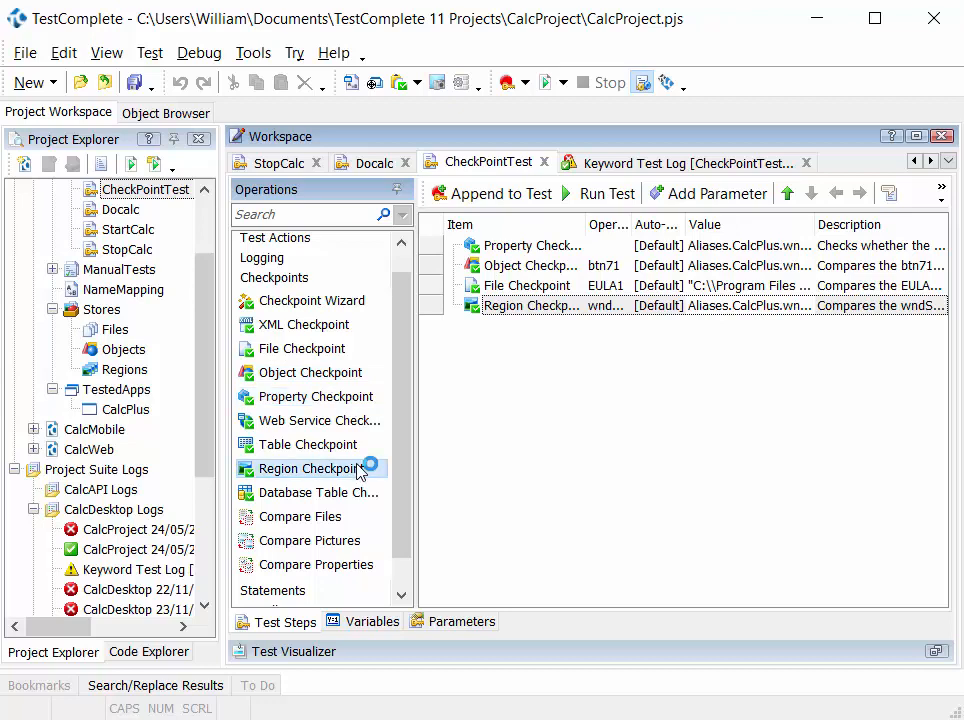
pyautogui.click(344, 497)
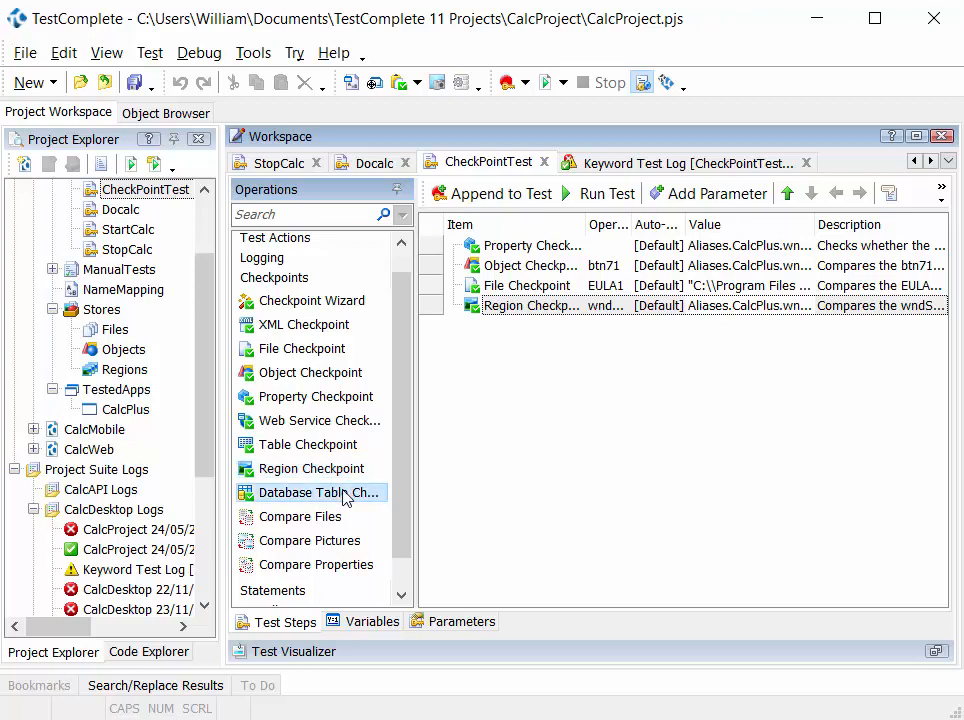
pyautogui.click(326, 493)
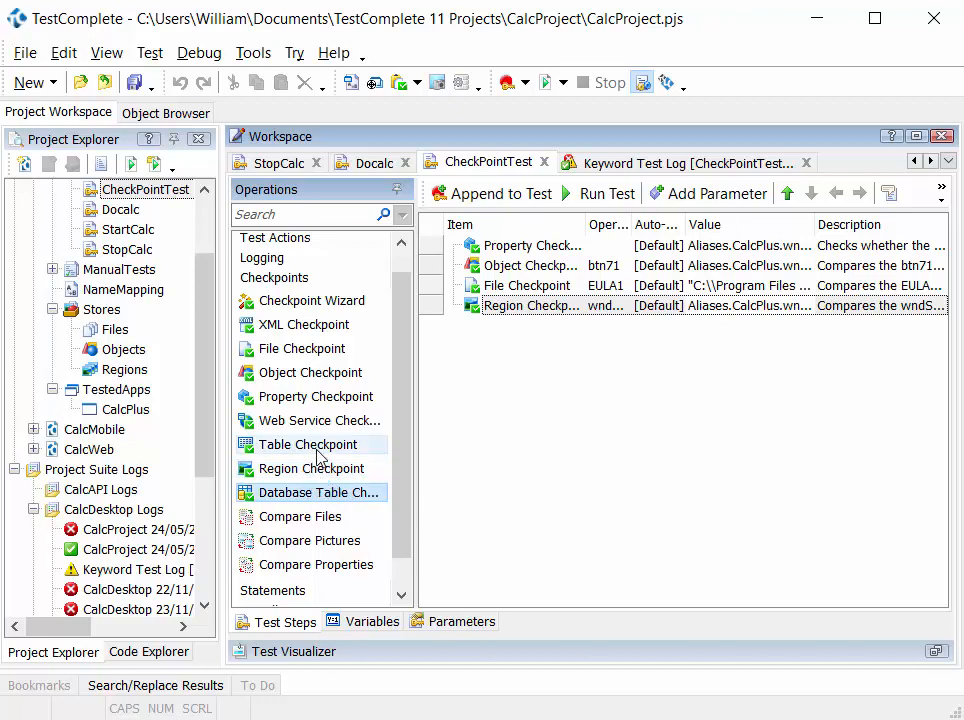
pyautogui.click(318, 449)
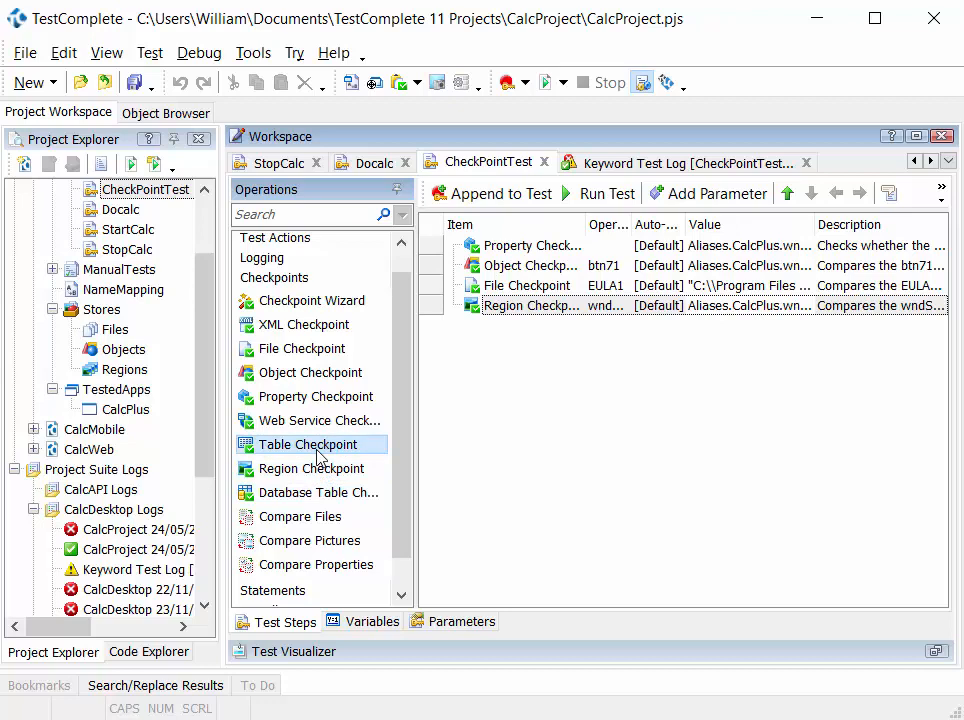
pyautogui.click(349, 421)
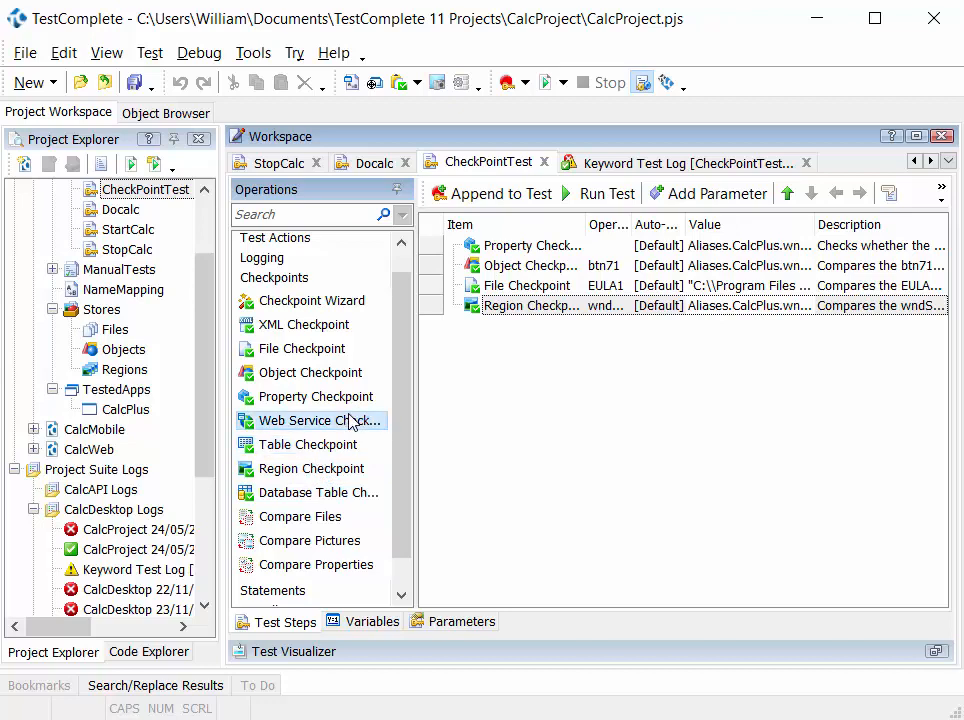
pyautogui.click(317, 326)
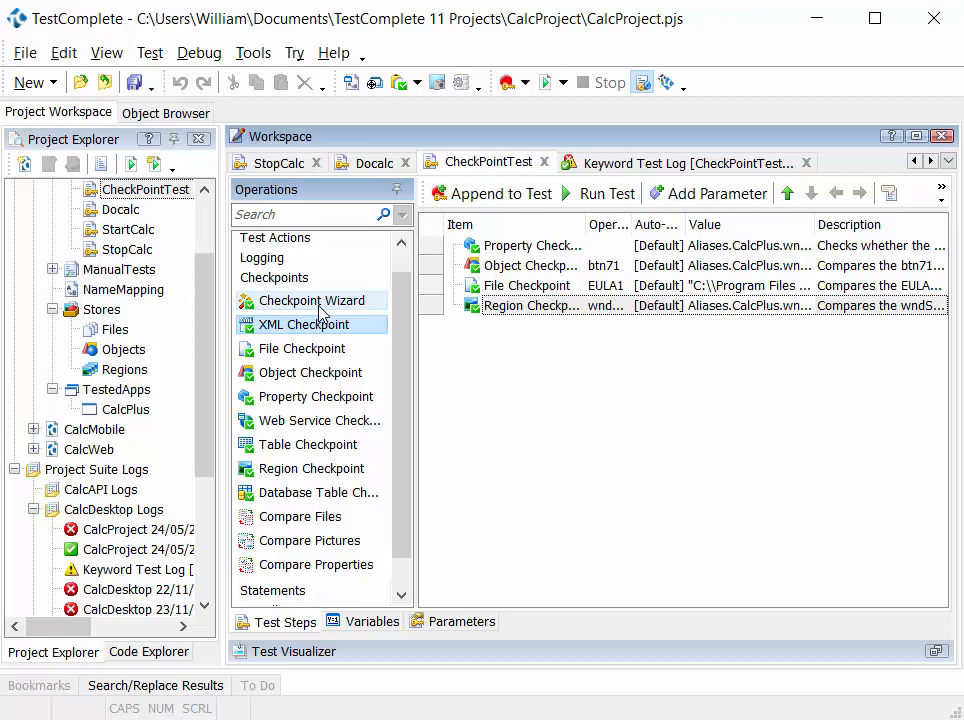
# - Bring up the Checkpoint Wizard for CheckPointTest, view its verification actions, and close it without adding a checkpoint
pyautogui.moveTo(301, 301); pyautogui.dragTo(463, 357)
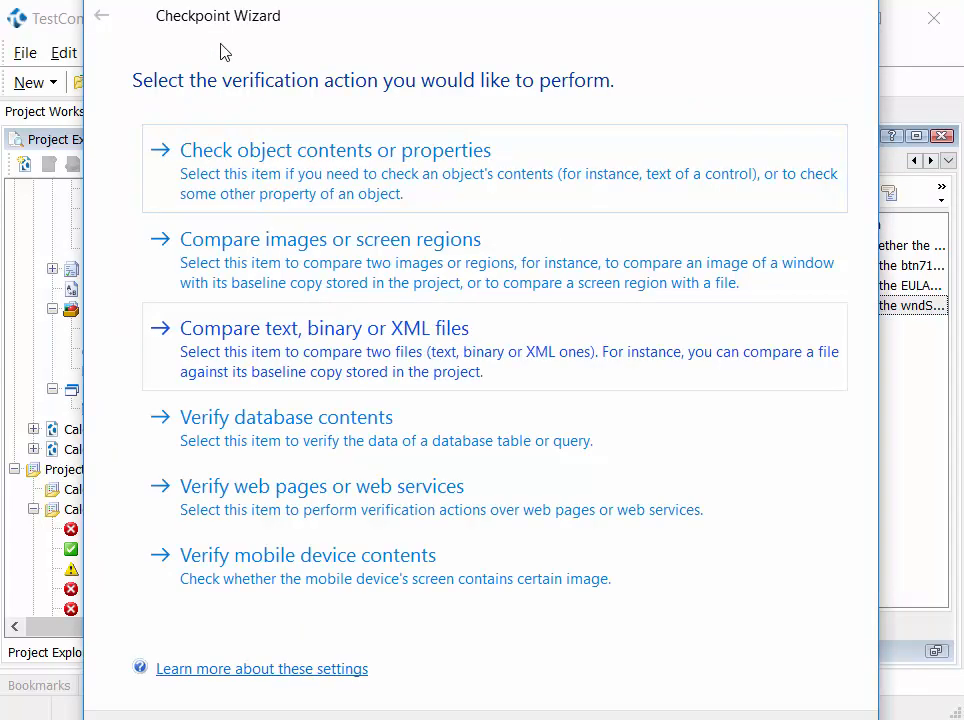
pyautogui.moveTo(279, 6); pyautogui.dragTo(330, 162)
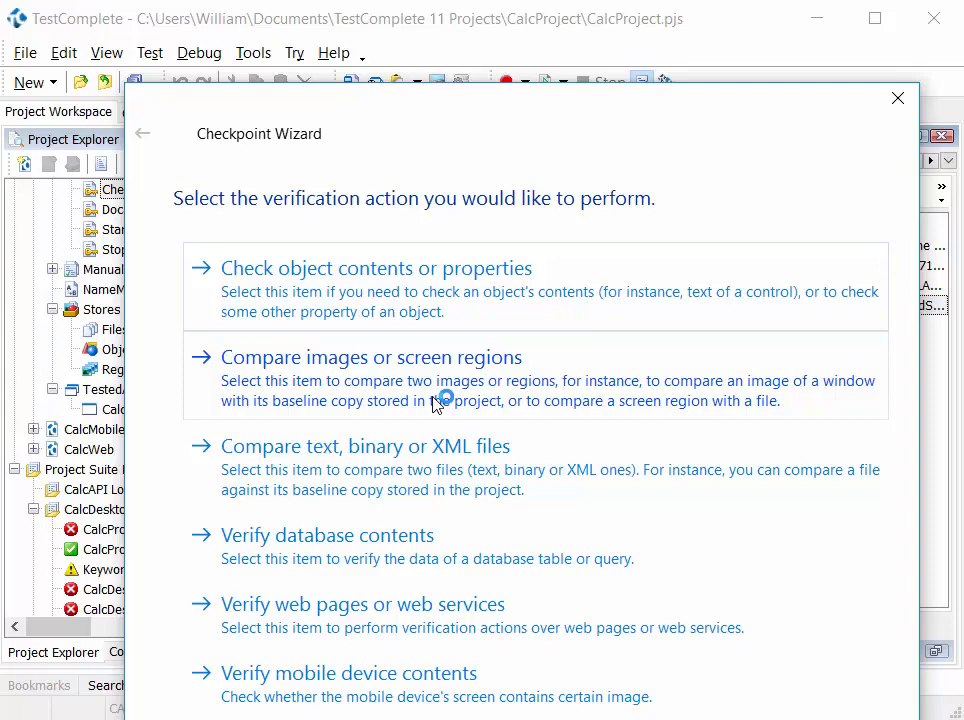
pyautogui.click(899, 99)
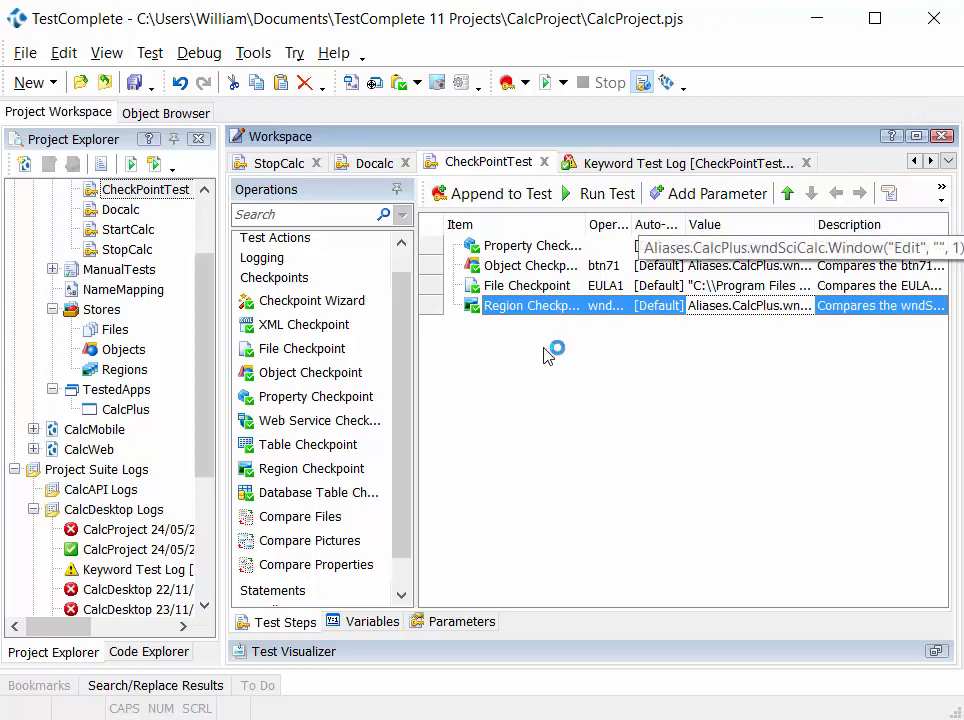
pyautogui.moveTo(359, 397)
pyautogui.mouseDown()
pyautogui.moveTo(490, 402)
pyautogui.moveTo(480, 394)
pyautogui.moveTo(318, 408)
pyautogui.mouseUp()
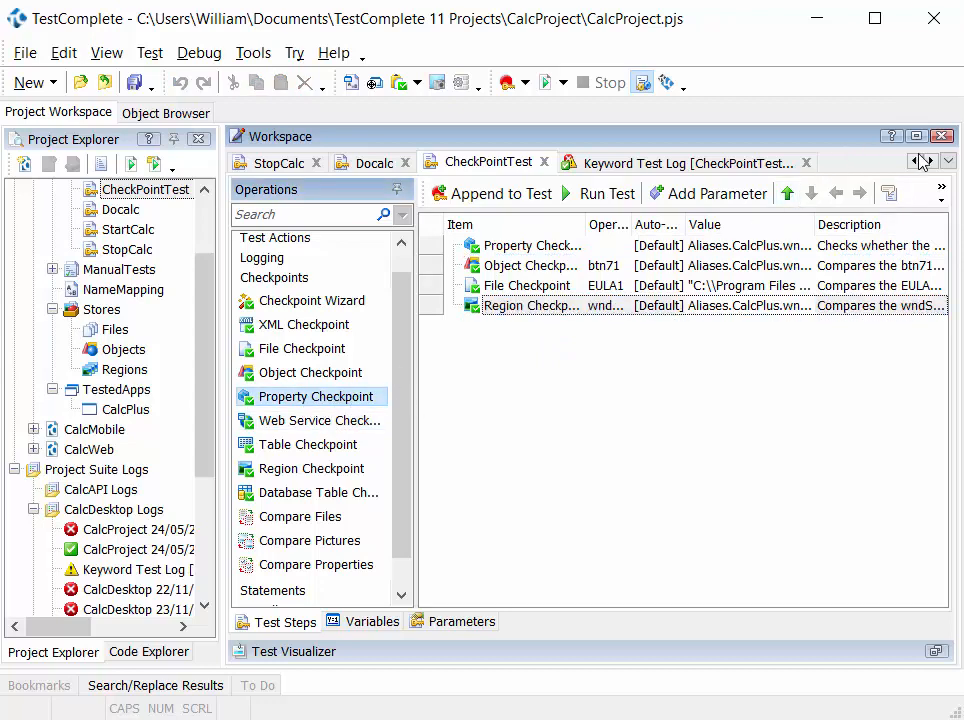
pyautogui.click(948, 163)
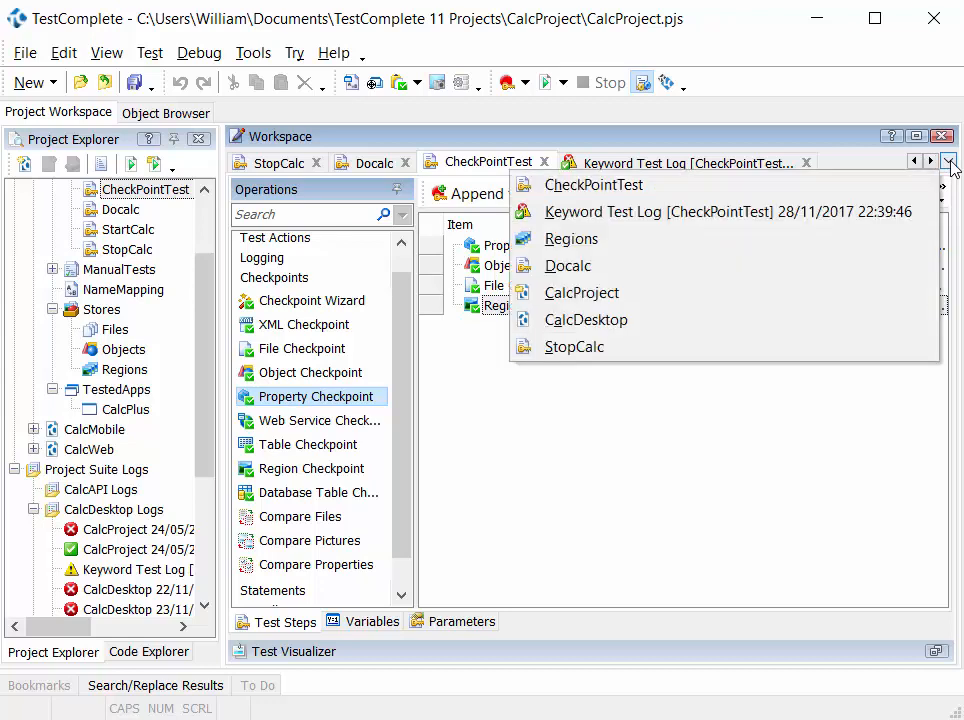
pyautogui.click(878, 163)
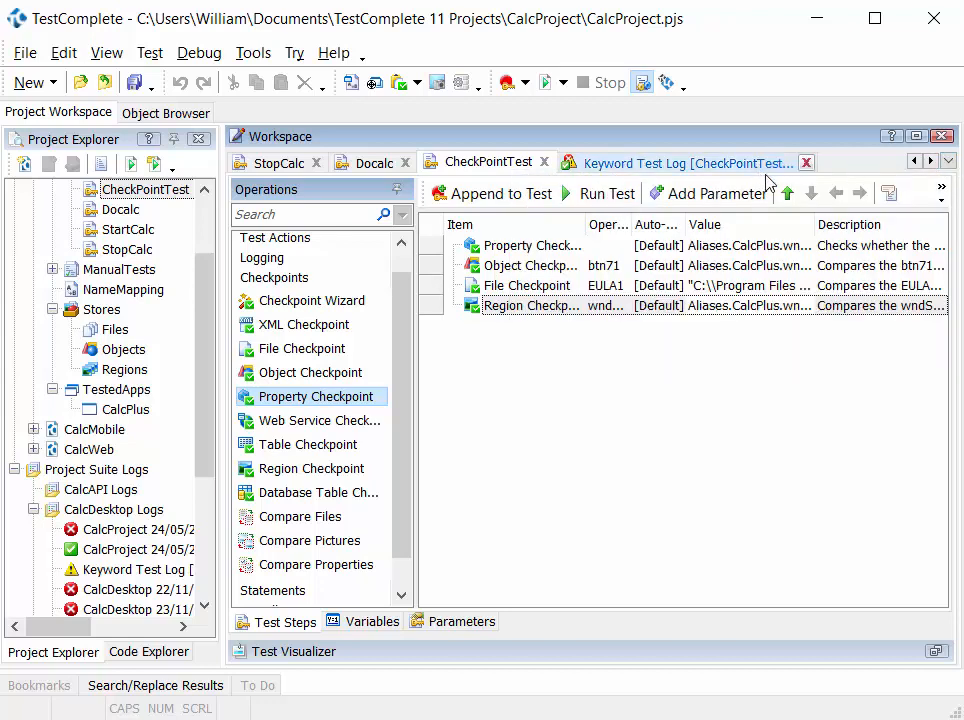
# - Open the most recent keyword test log under CalcDesktop Logs
pyautogui.click(941, 193)
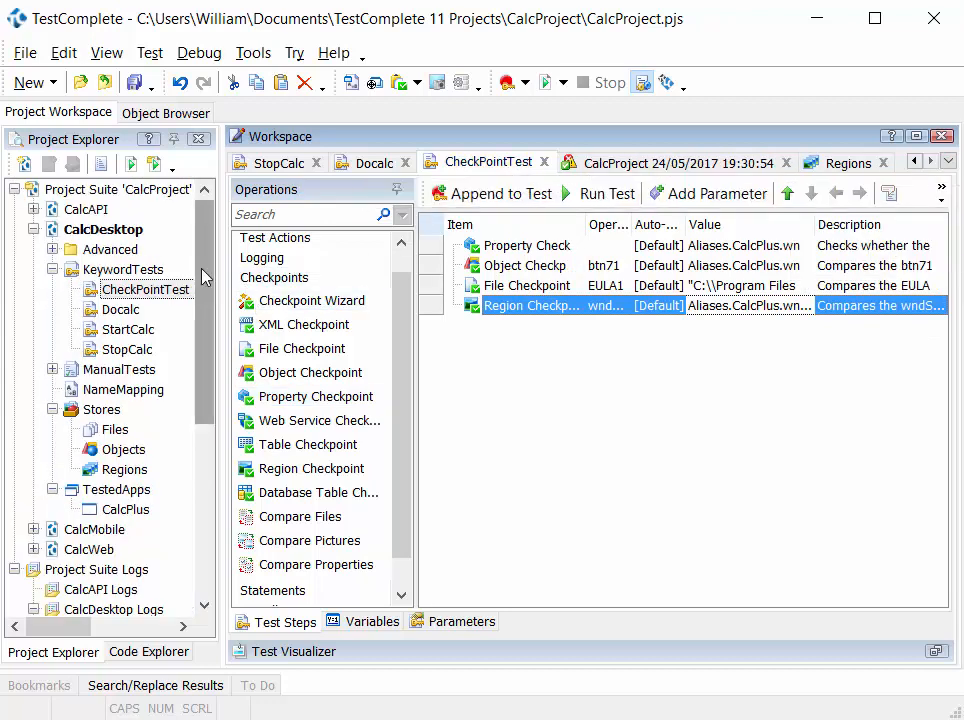
pyautogui.moveTo(203, 276); pyautogui.dragTo(202, 484)
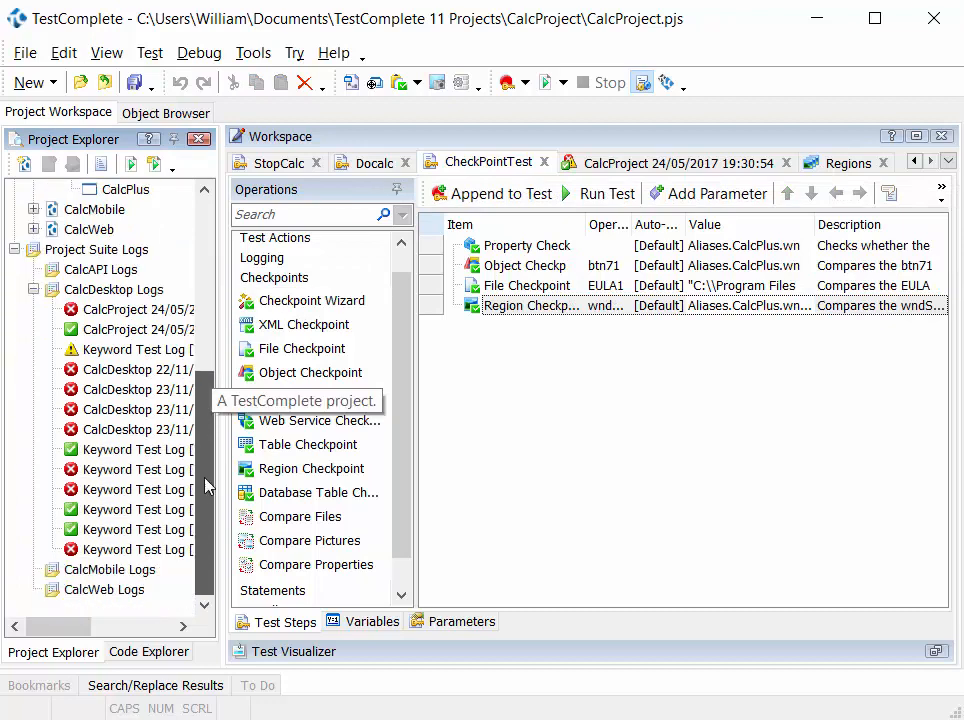
pyautogui.doubleClick(141, 558)
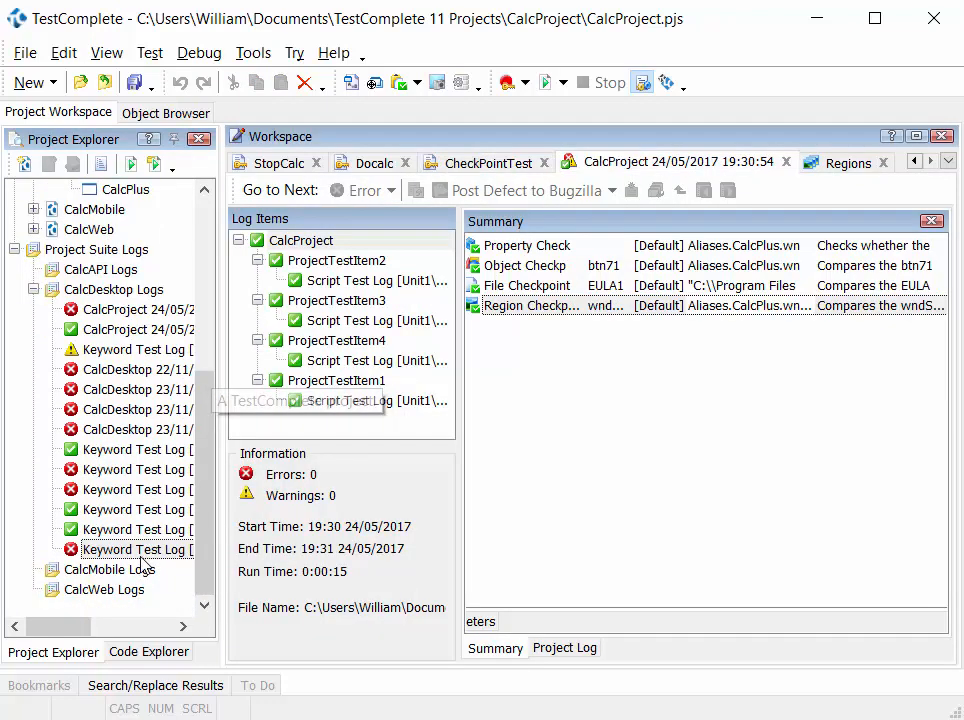